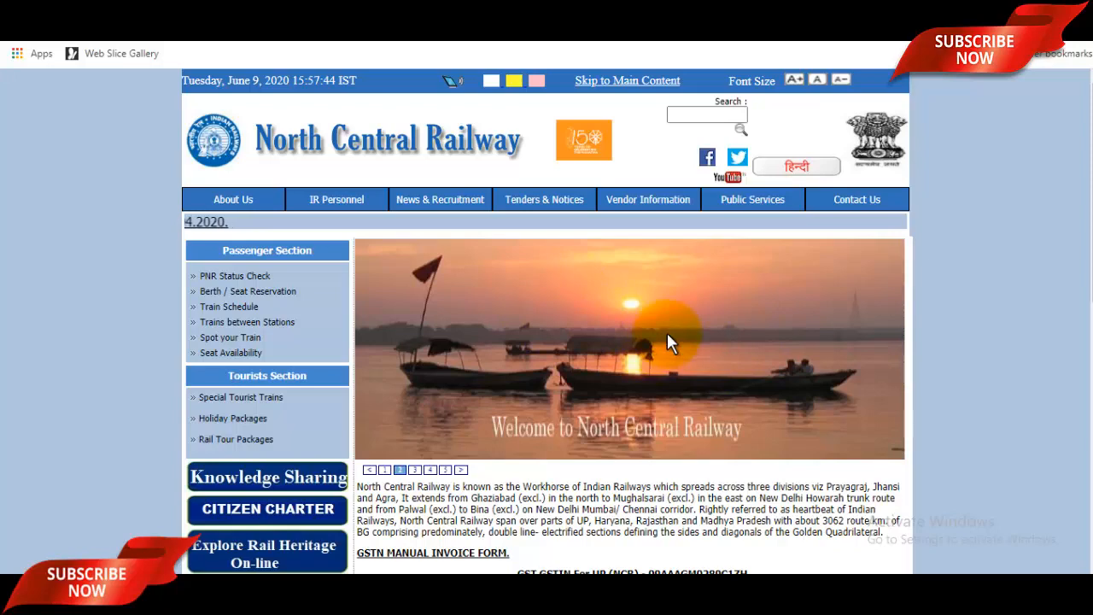
# Step: Scroll through the North Central Railway homepage and back to the top
pyautogui.scroll(-4, 720, 340)
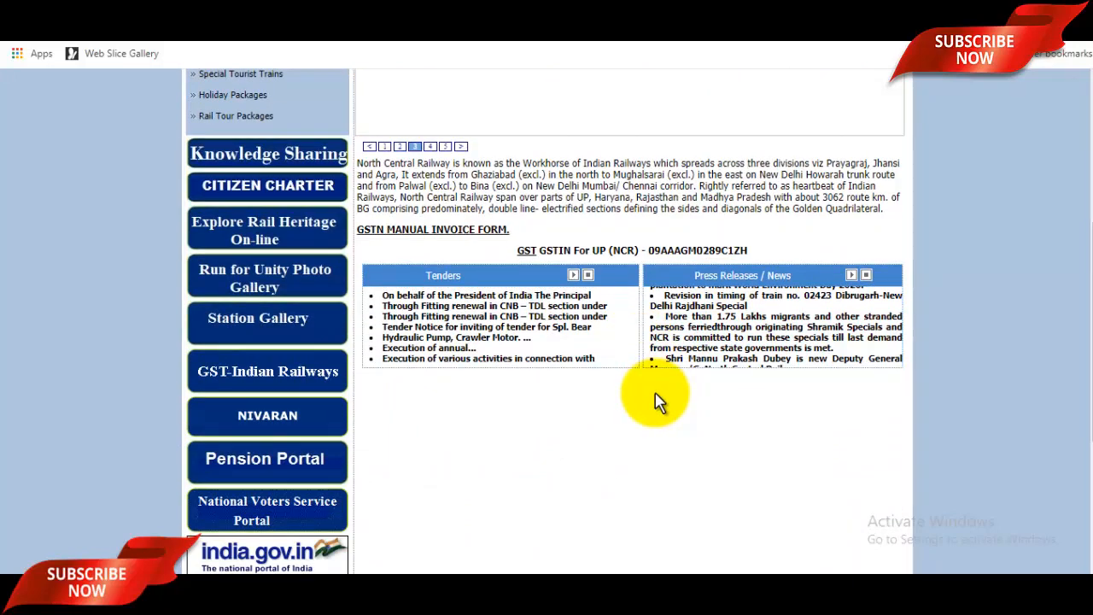
pyautogui.scroll(4, 658, 401)
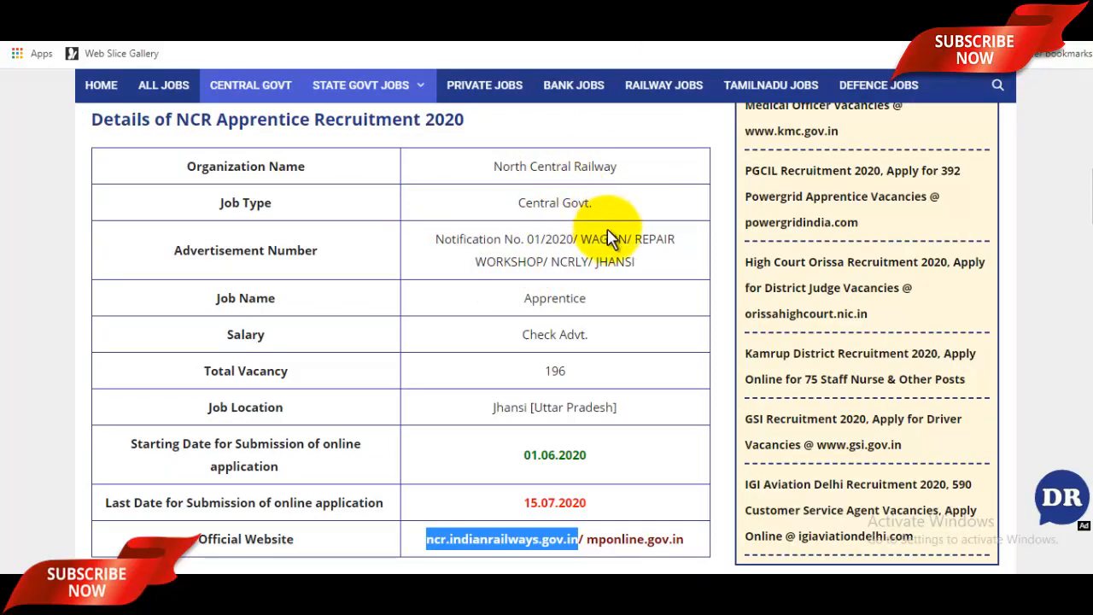
# Step: Highlight the 196 vacancies, Apprentice post and the 01.06.2020–15.07.2020 application dates
pyautogui.moveTo(532, 373); pyautogui.dragTo(593, 370)
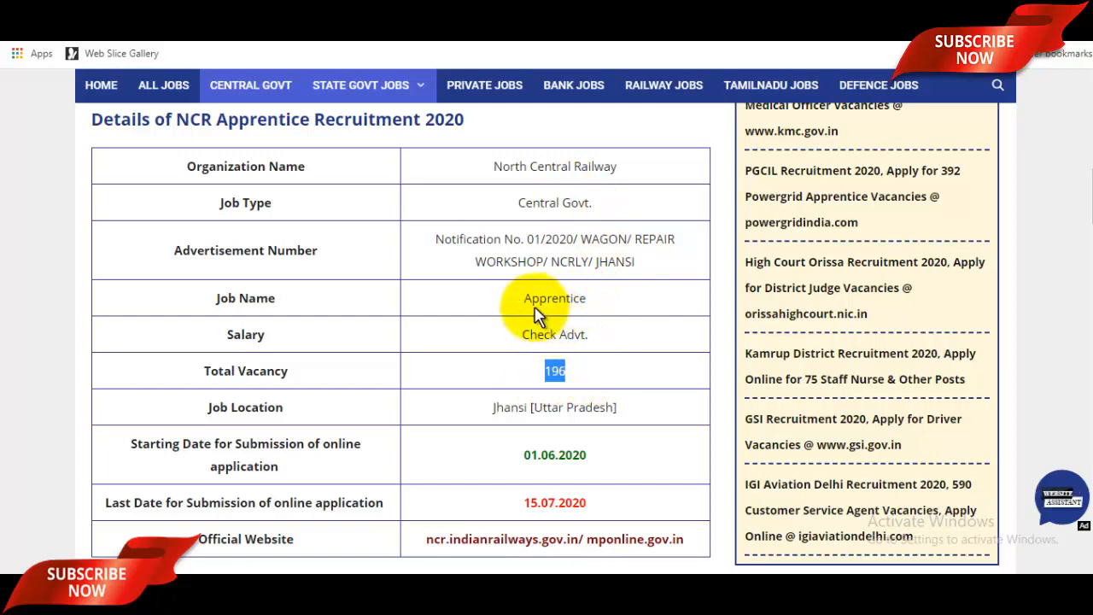
pyautogui.moveTo(532, 310); pyautogui.dragTo(615, 302)
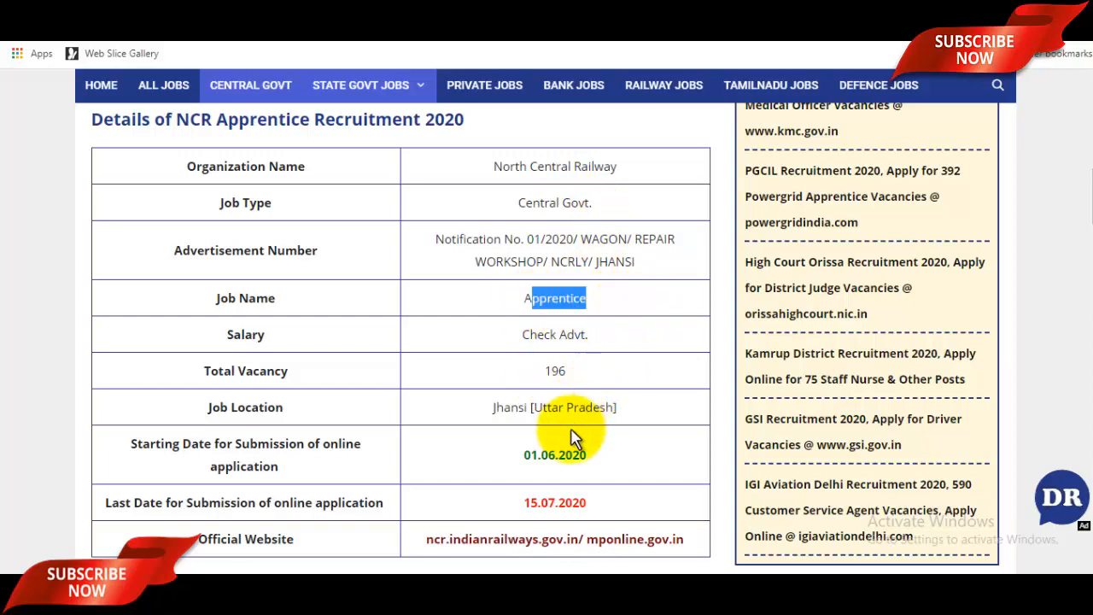
pyautogui.moveTo(513, 458); pyautogui.dragTo(610, 459)
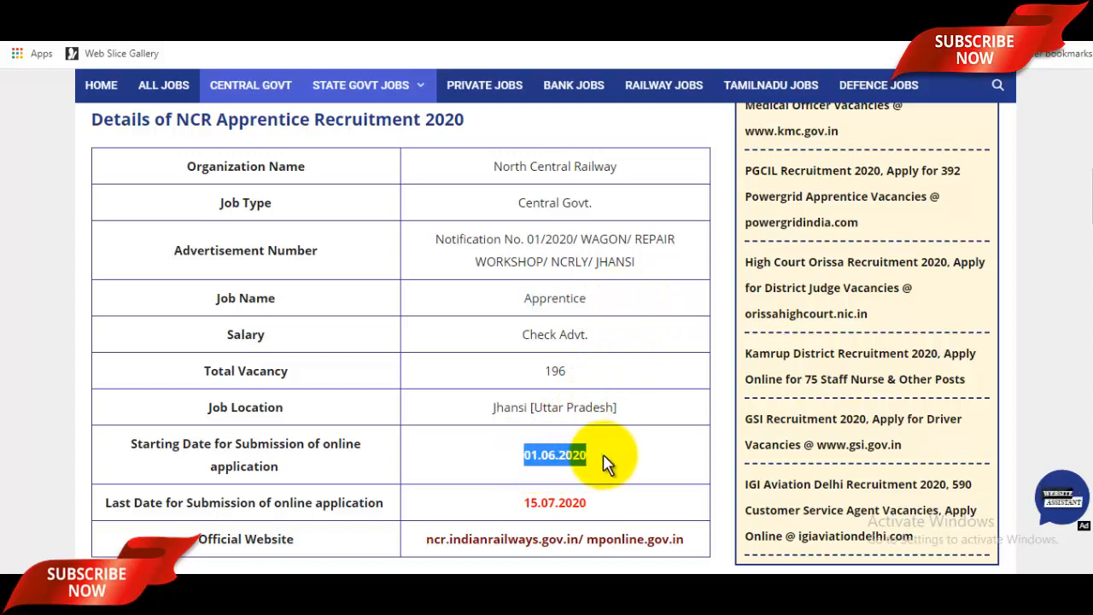
pyautogui.click(616, 463)
pyautogui.moveTo(516, 502); pyautogui.dragTo(623, 500)
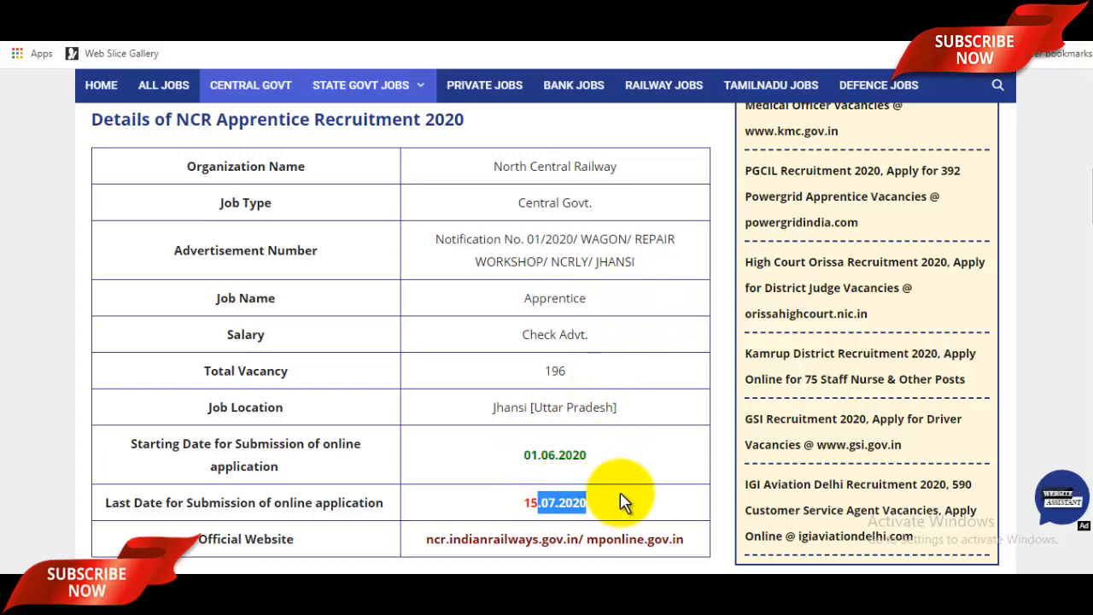
pyautogui.click(623, 502)
pyautogui.scroll(-7, 624, 502)
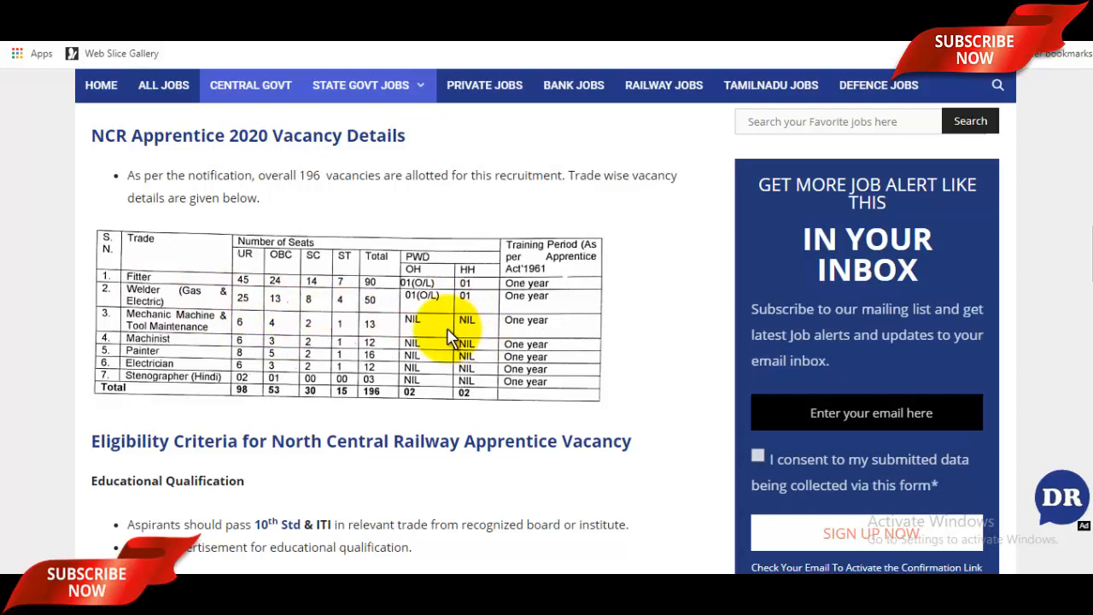
# Step: Scroll through eligibility, age limit, selection process and application mode to the Rs.170/Rs.70 fees
pyautogui.scroll(-2, 499, 341)
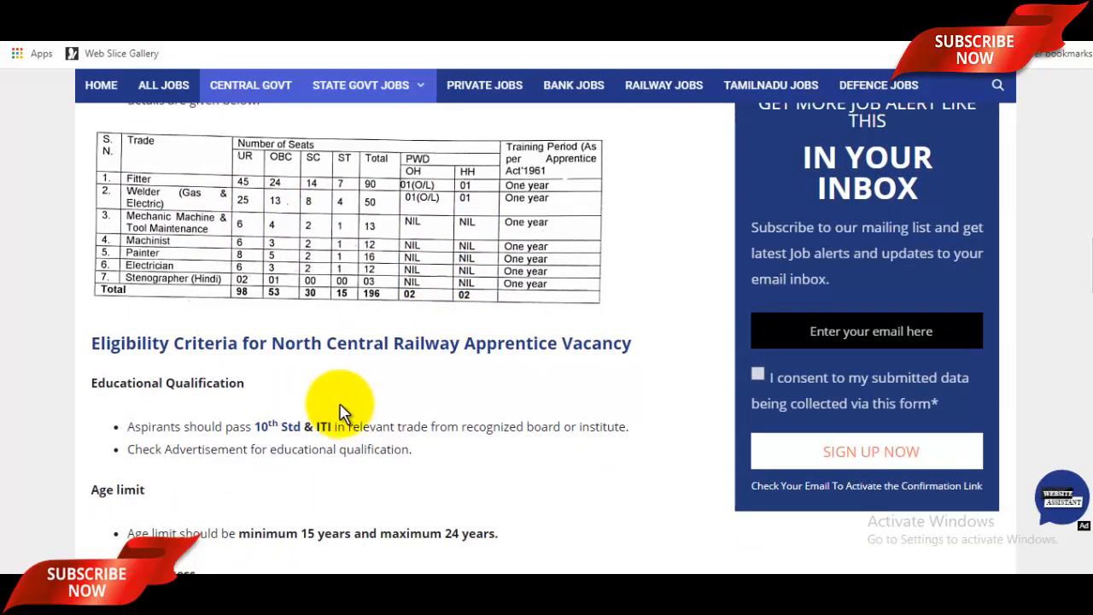
pyautogui.scroll(-1, 342, 409)
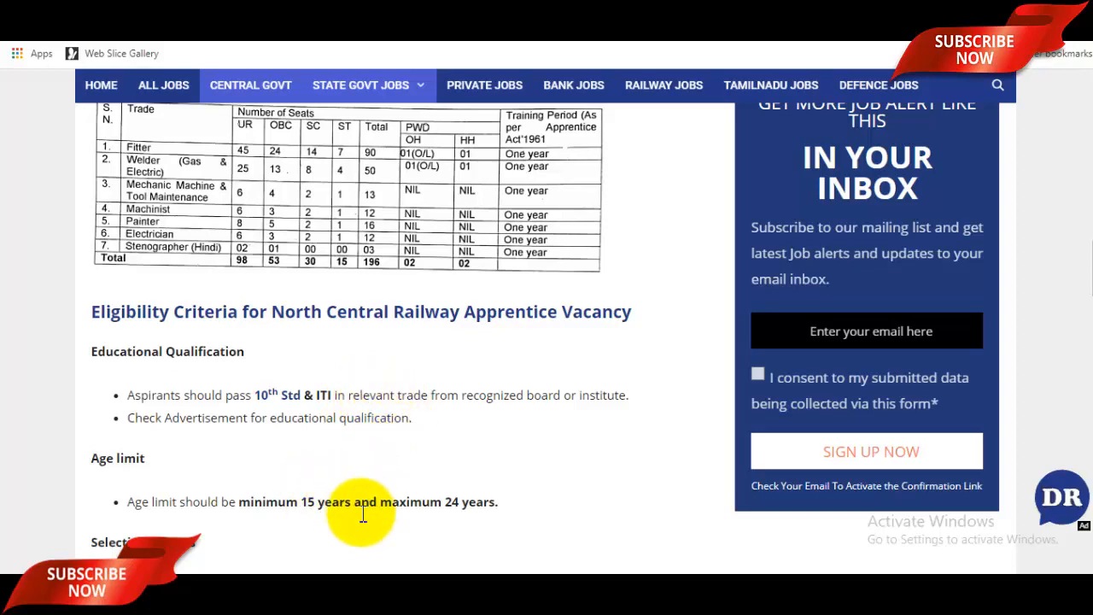
pyautogui.scroll(-2, 371, 523)
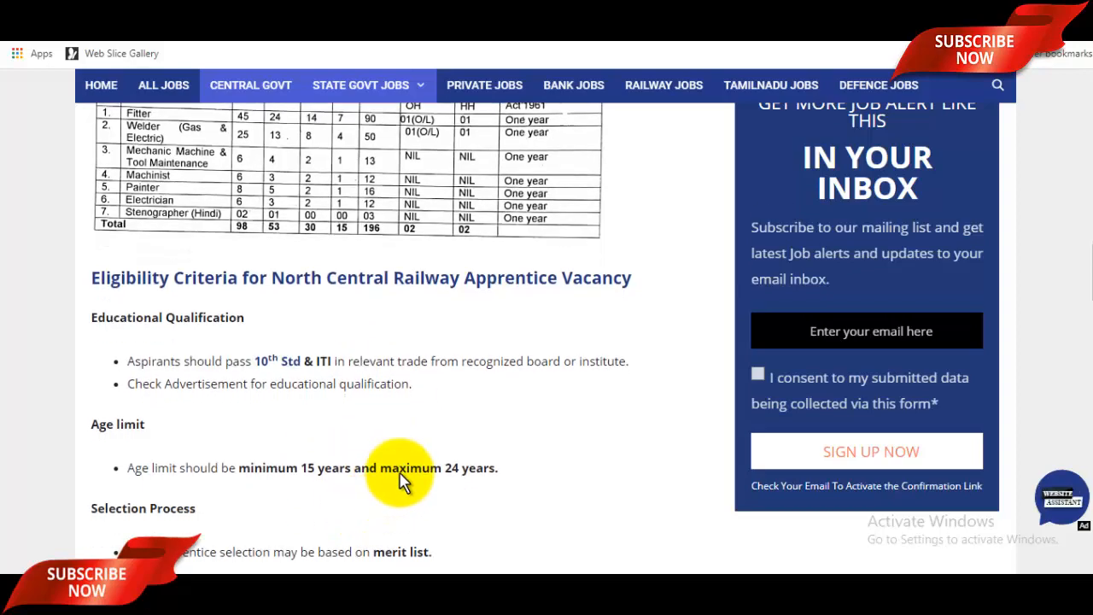
pyautogui.scroll(-2, 376, 517)
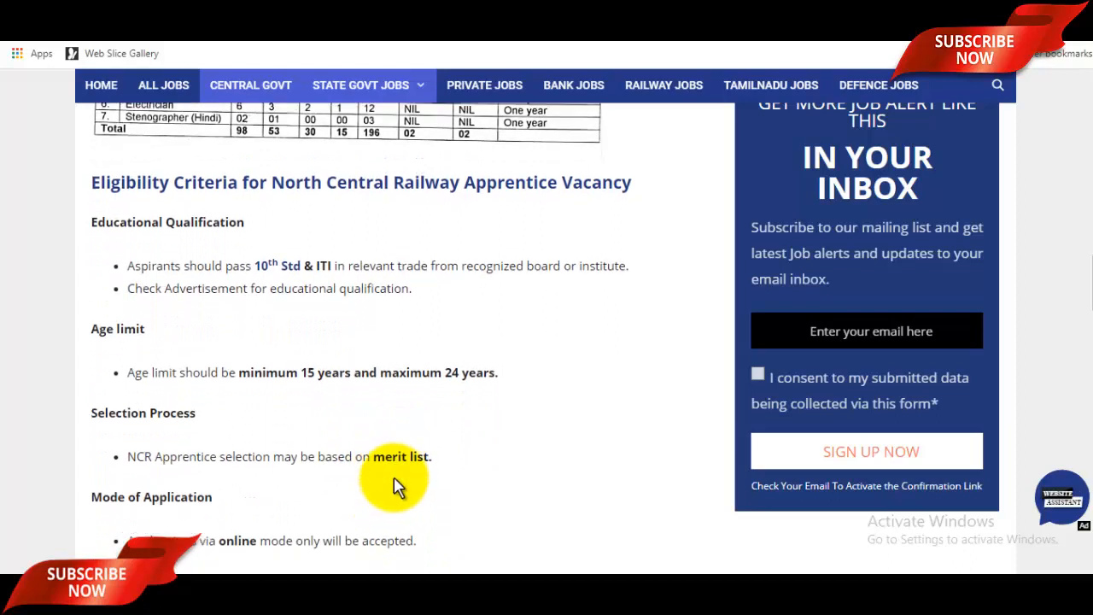
pyautogui.scroll(-1, 398, 483)
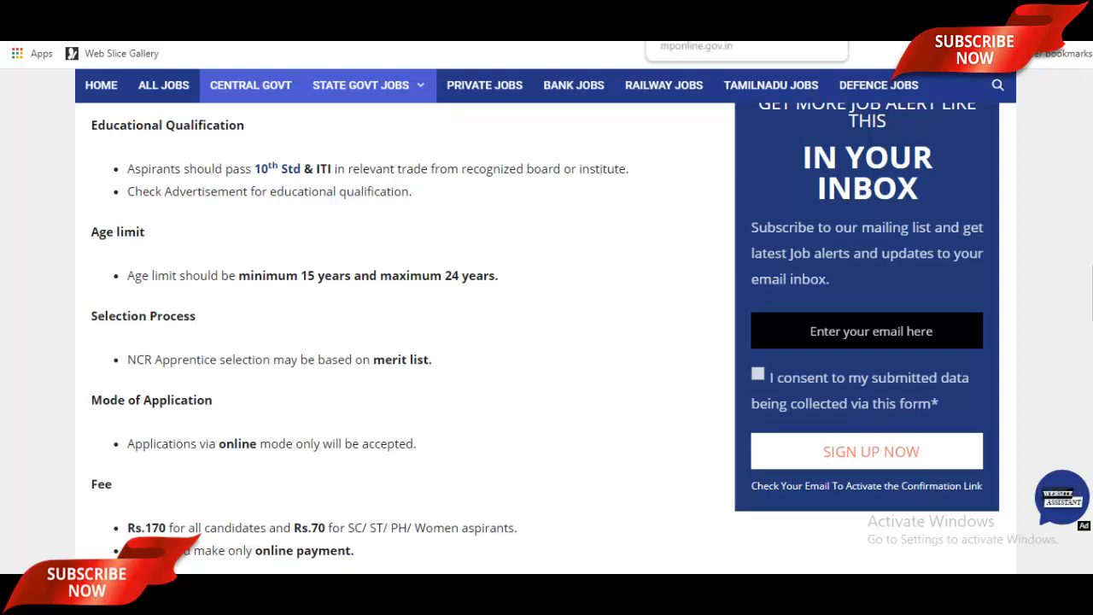
# Step: Go to the iForms Sign In page and start a new applicant account
pyautogui.click(773, 10)
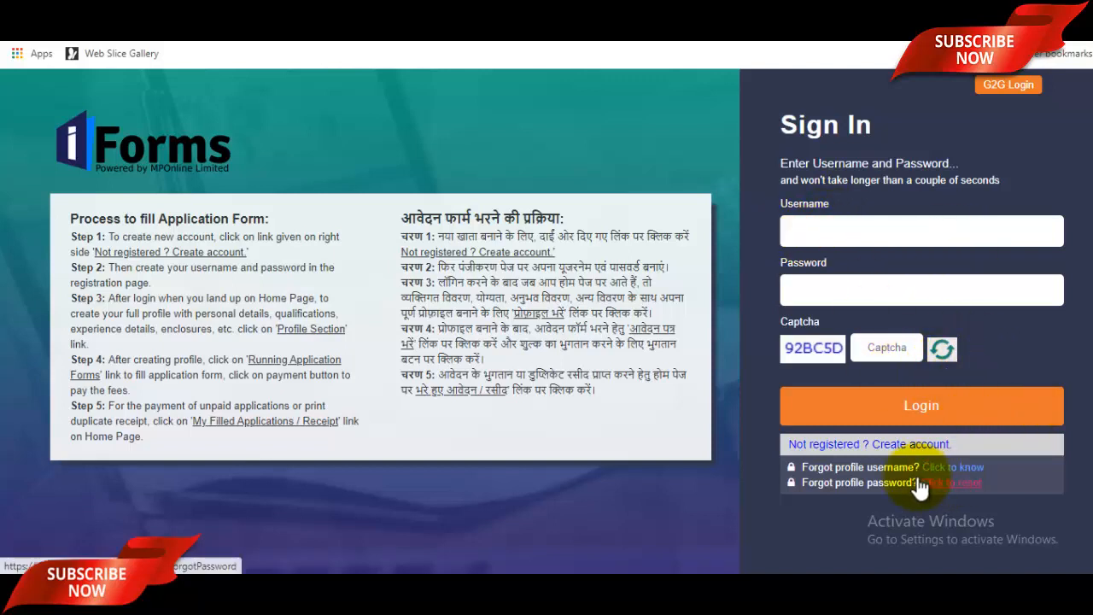
pyautogui.click(886, 445)
# Step: Enter the applicant's first name, last name, father's name and mother's name
pyautogui.scroll(-1, 632, 282)
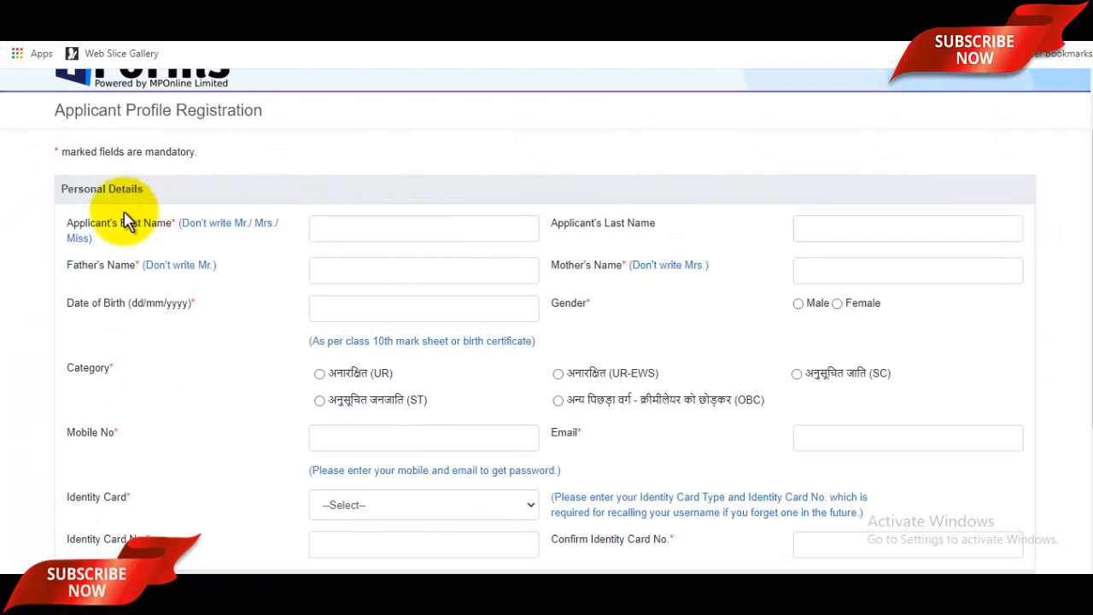
pyautogui.click(367, 227)
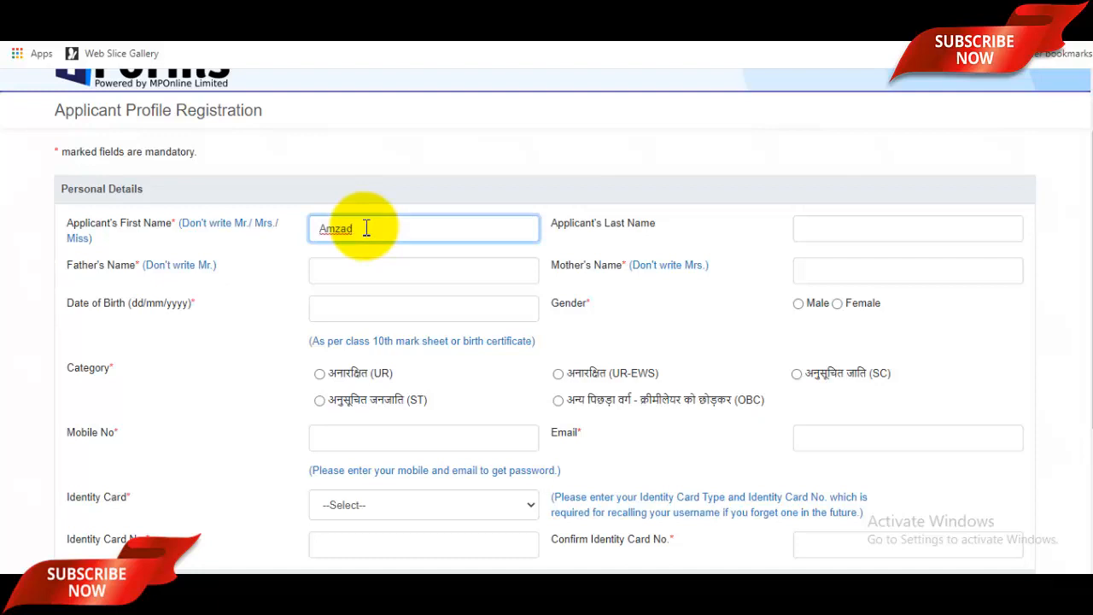
pyautogui.click(845, 229)
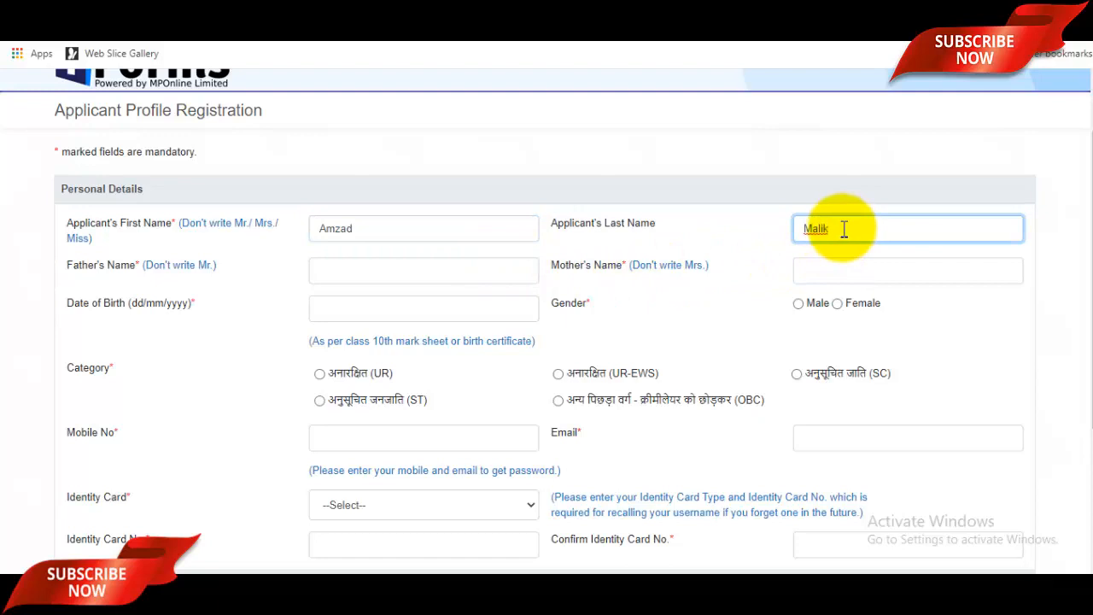
pyautogui.click(418, 270)
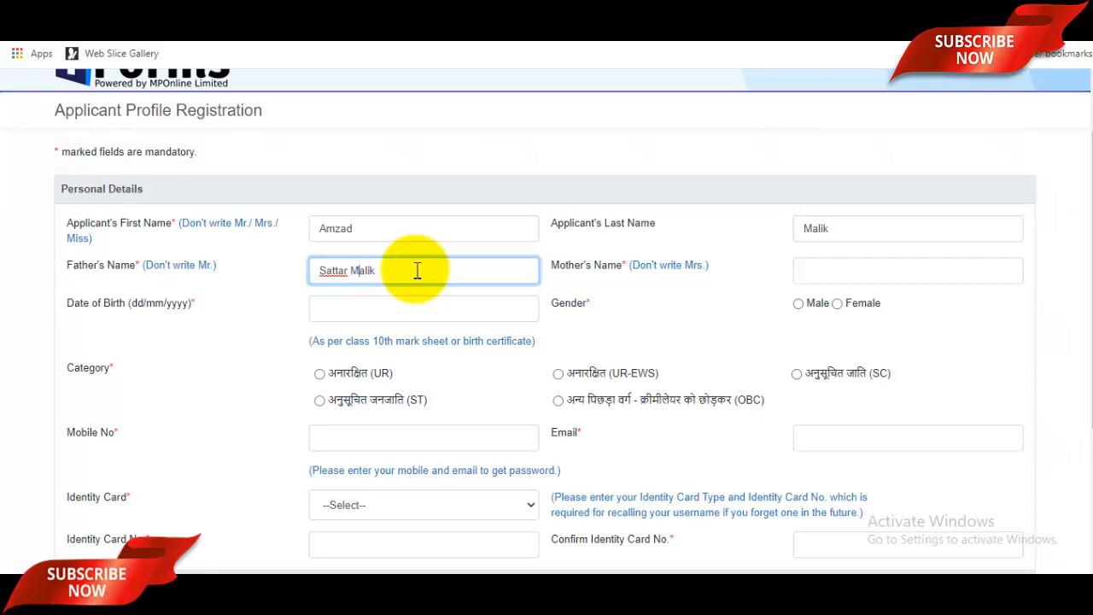
pyautogui.click(832, 267)
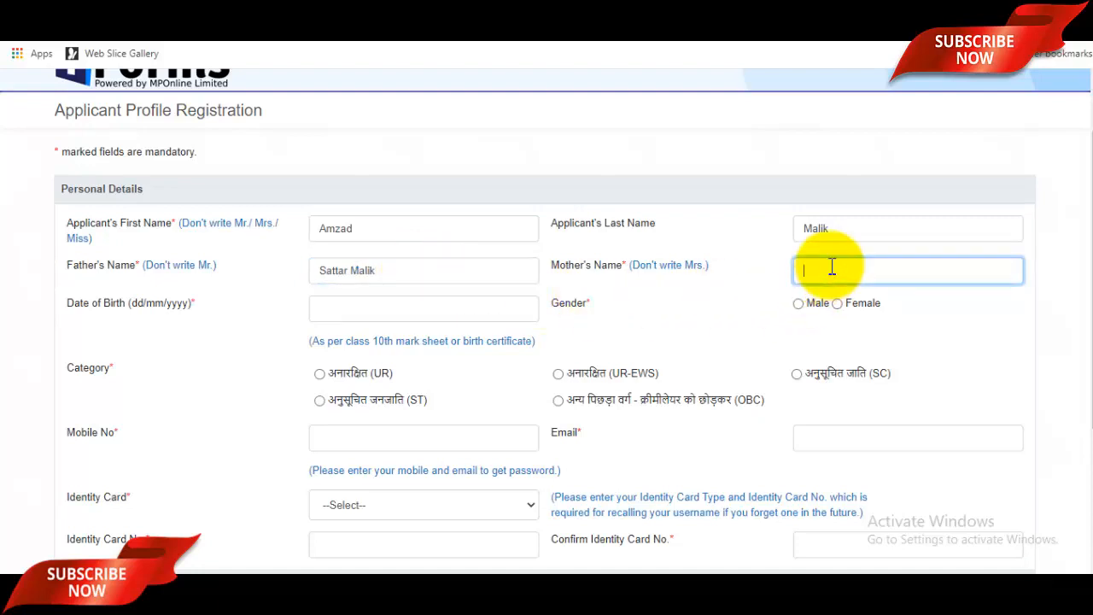
pyautogui.write('Sazada')
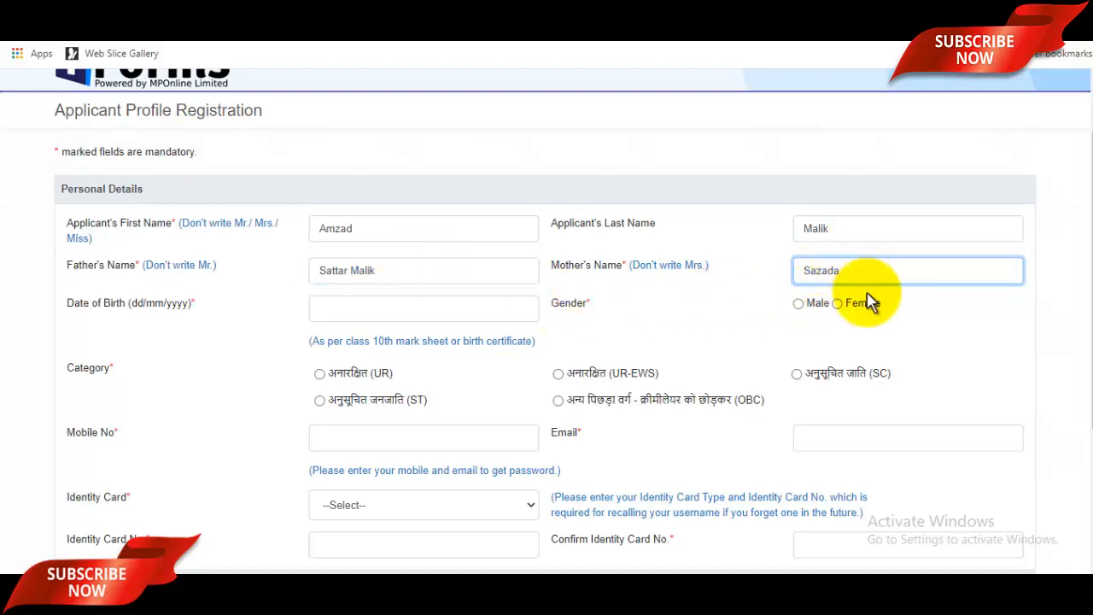
pyautogui.click(339, 310)
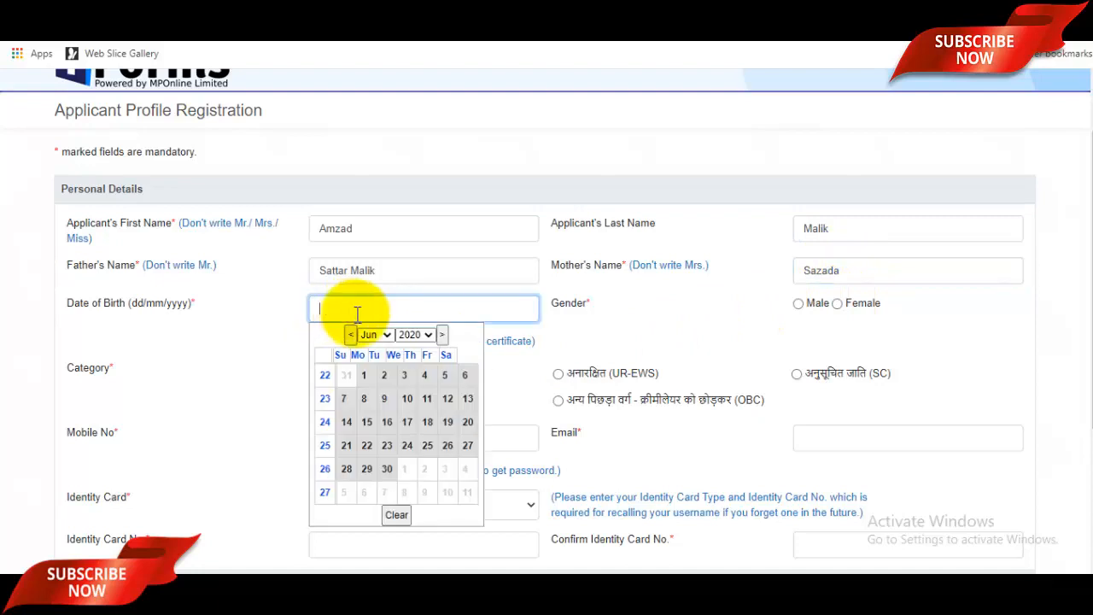
pyautogui.click(419, 334)
pyautogui.scroll(3, 422, 145)
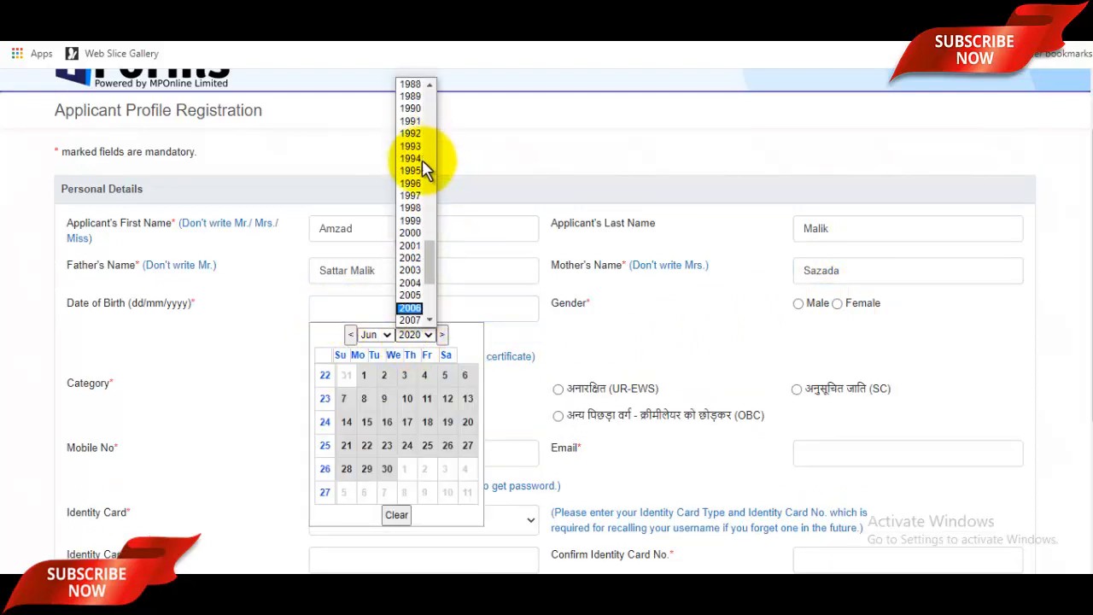
pyautogui.click(410, 197)
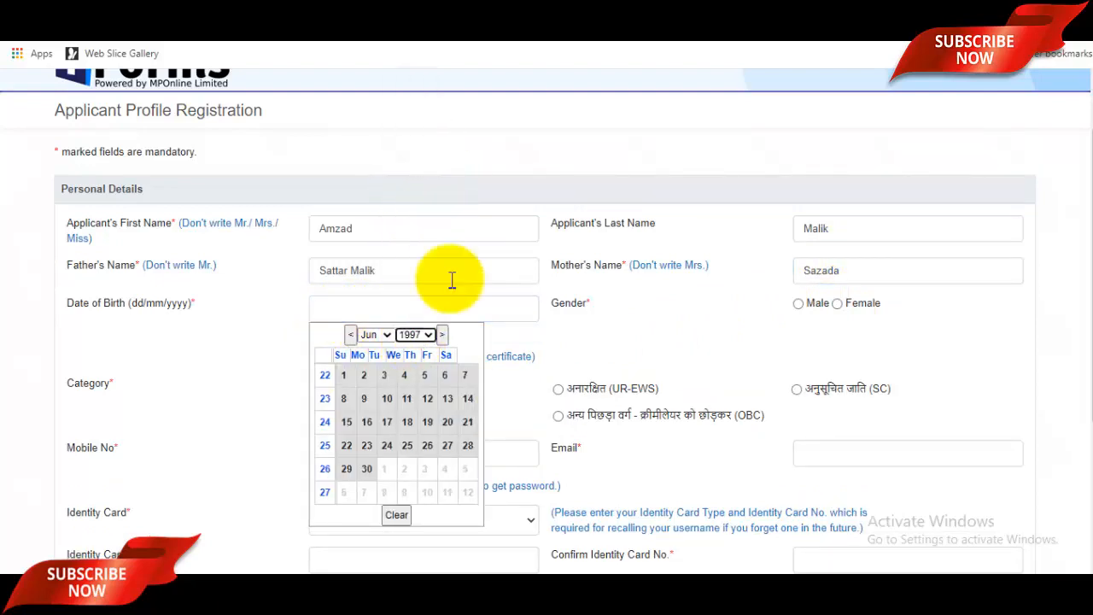
pyautogui.click(376, 335)
pyautogui.click(370, 398)
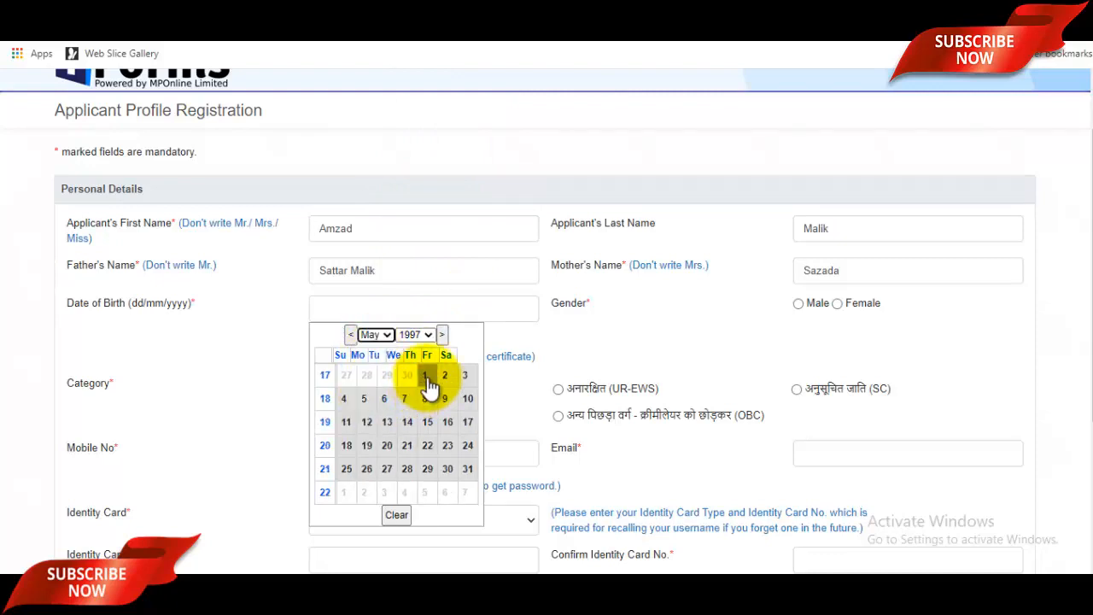
pyautogui.click(429, 377)
pyautogui.click(446, 311)
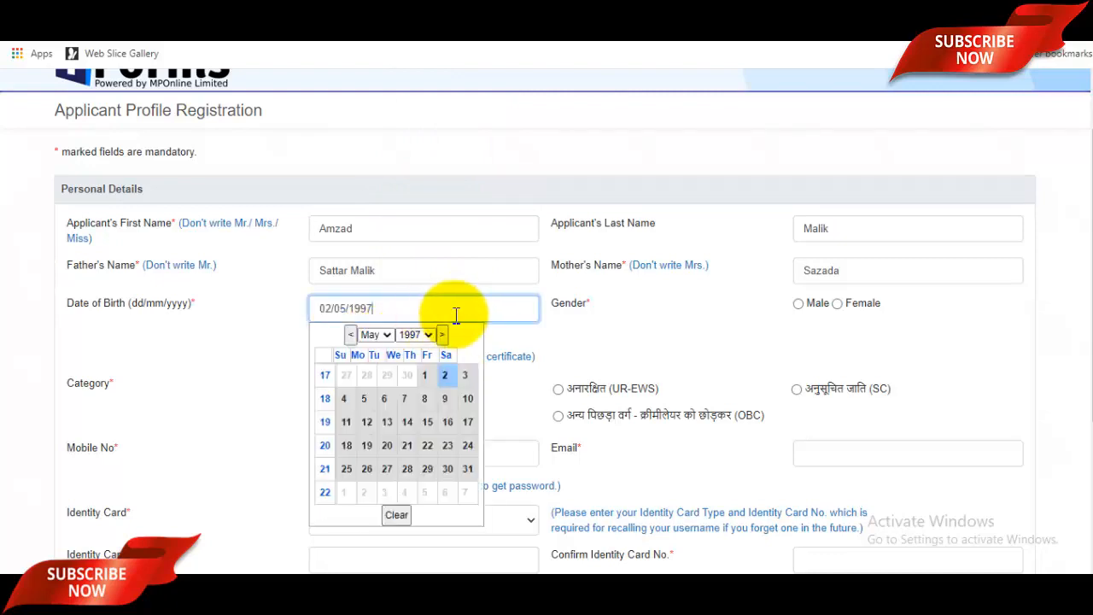
pyautogui.click(636, 333)
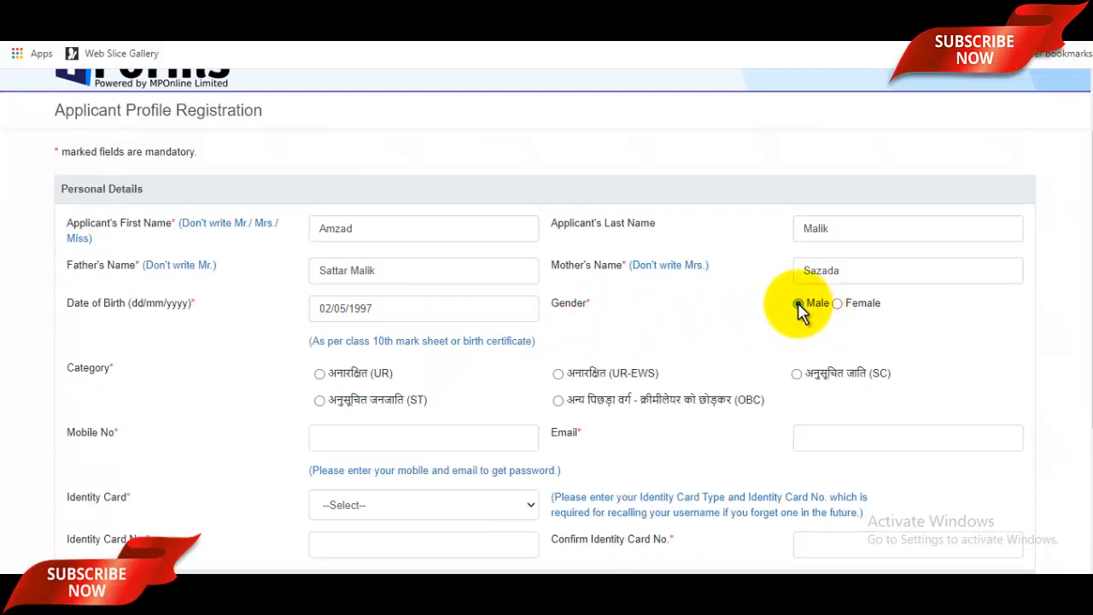
# Step: Select the अनारक्षित (UR) category
pyautogui.scroll(-1, 641, 322)
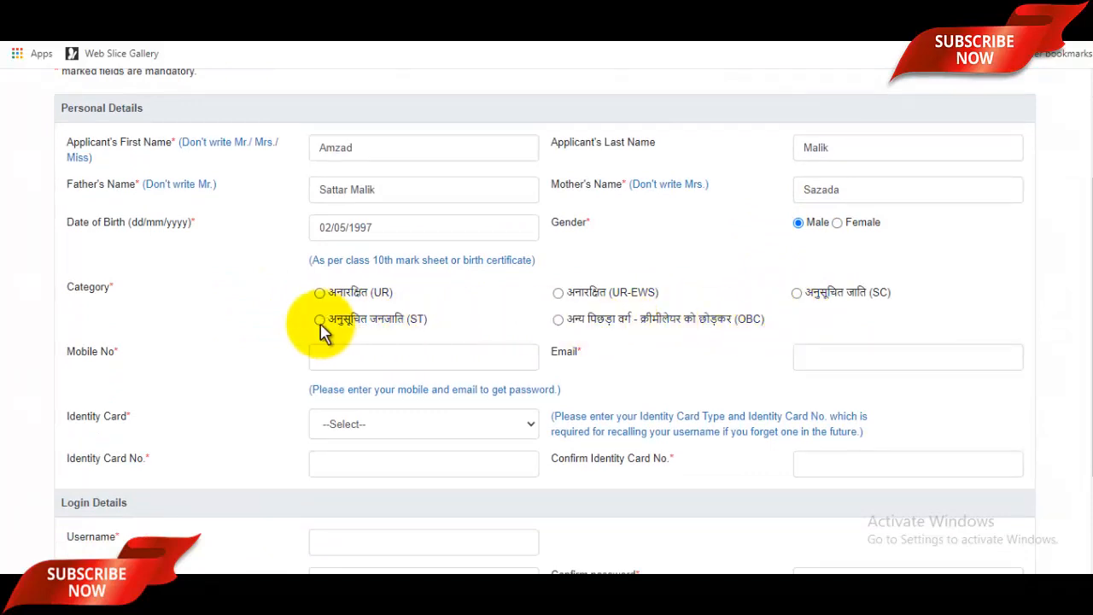
pyautogui.click(329, 297)
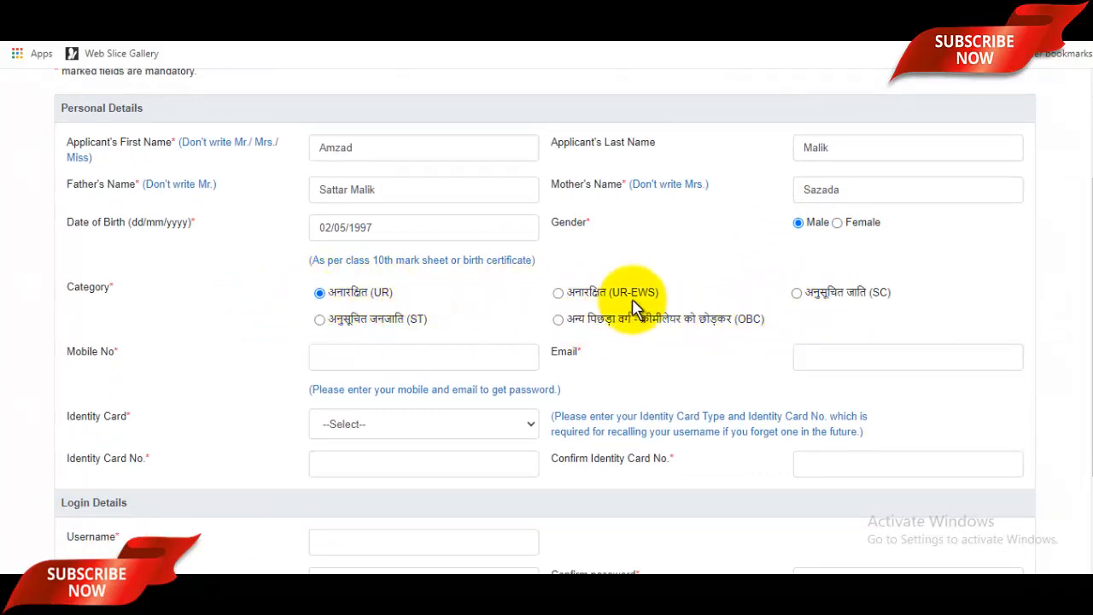
pyautogui.scroll(-1, 641, 310)
pyautogui.click(391, 284)
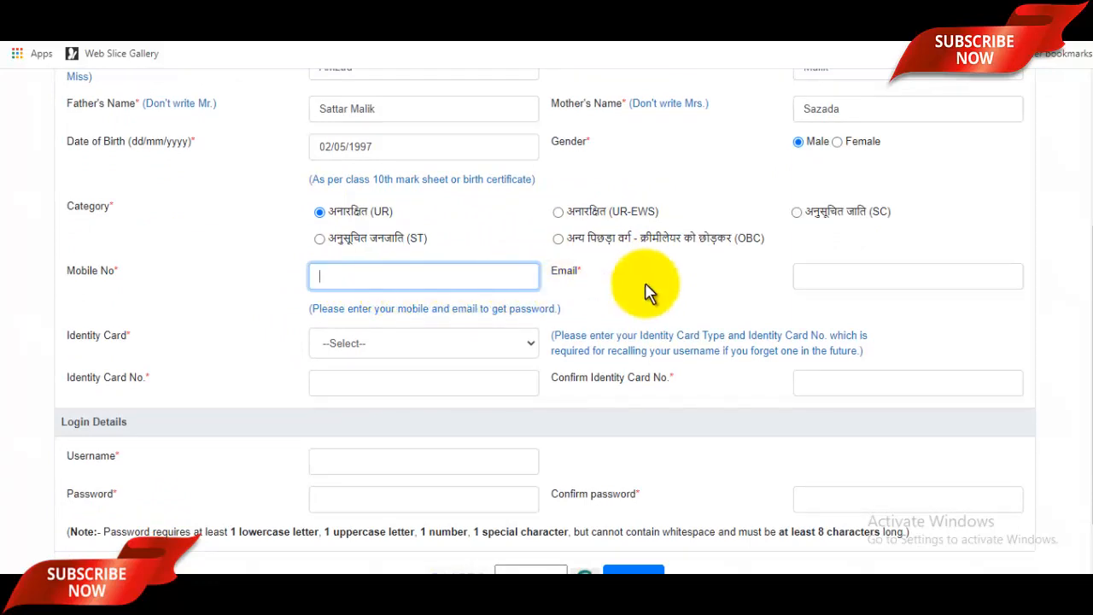
# Step: Choose PAN Card as the identity card type, leaving email and ID numbers blank
pyautogui.click(831, 283)
pyautogui.scroll(-1, 769, 282)
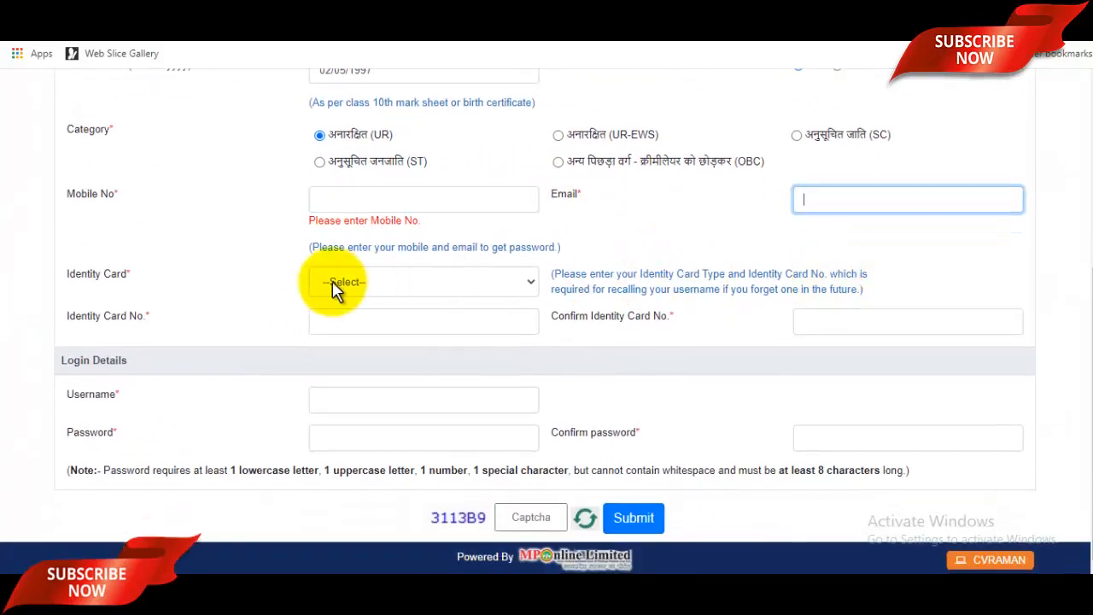
pyautogui.click(392, 290)
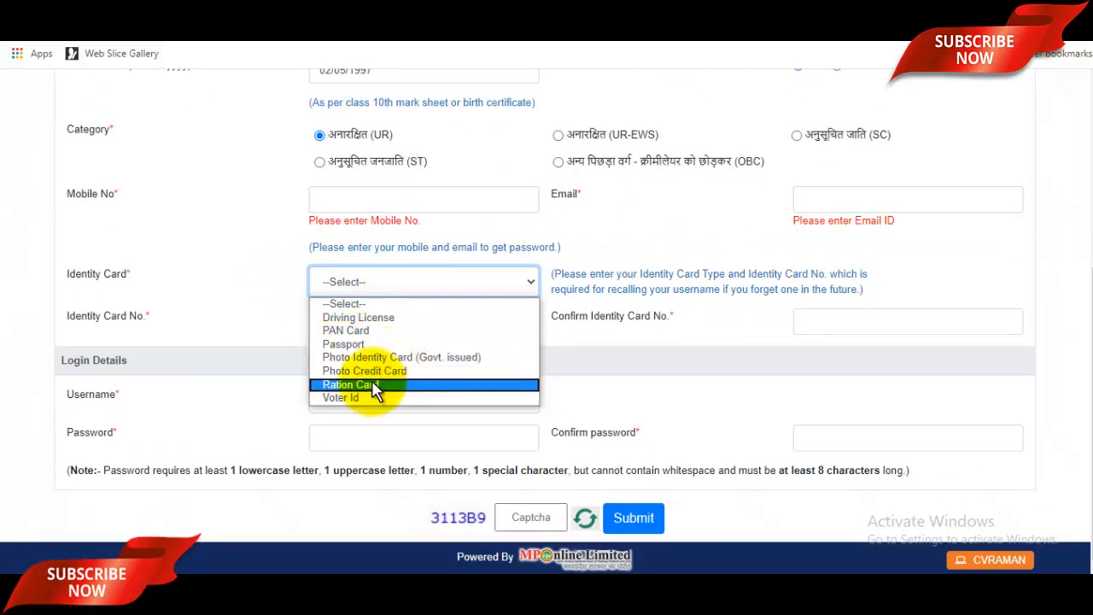
pyautogui.click(363, 332)
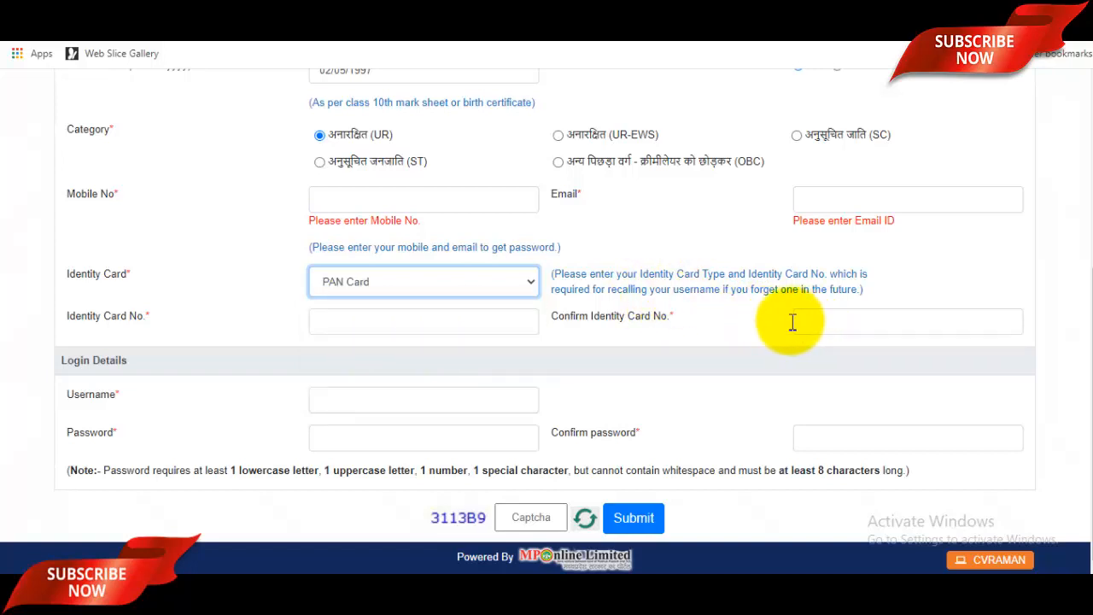
pyautogui.click(393, 323)
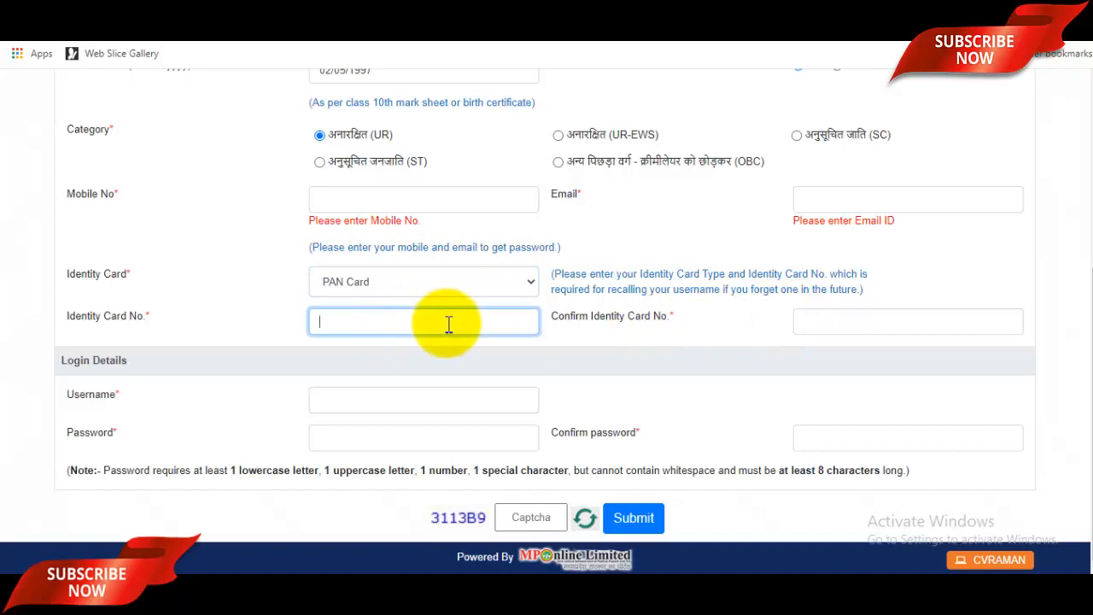
pyautogui.click(833, 323)
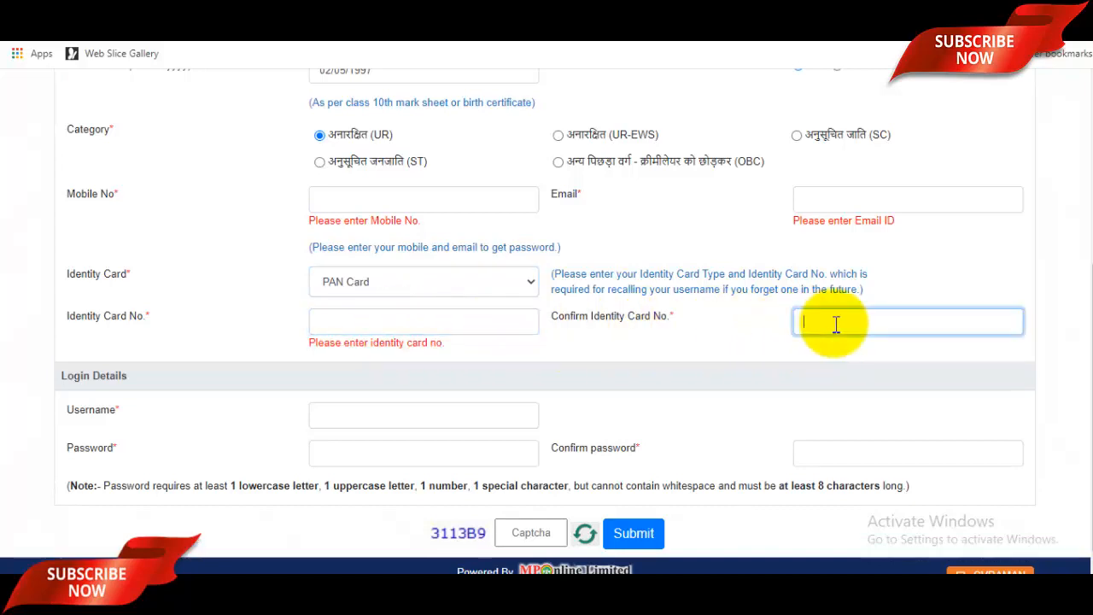
pyautogui.scroll(-1, 734, 313)
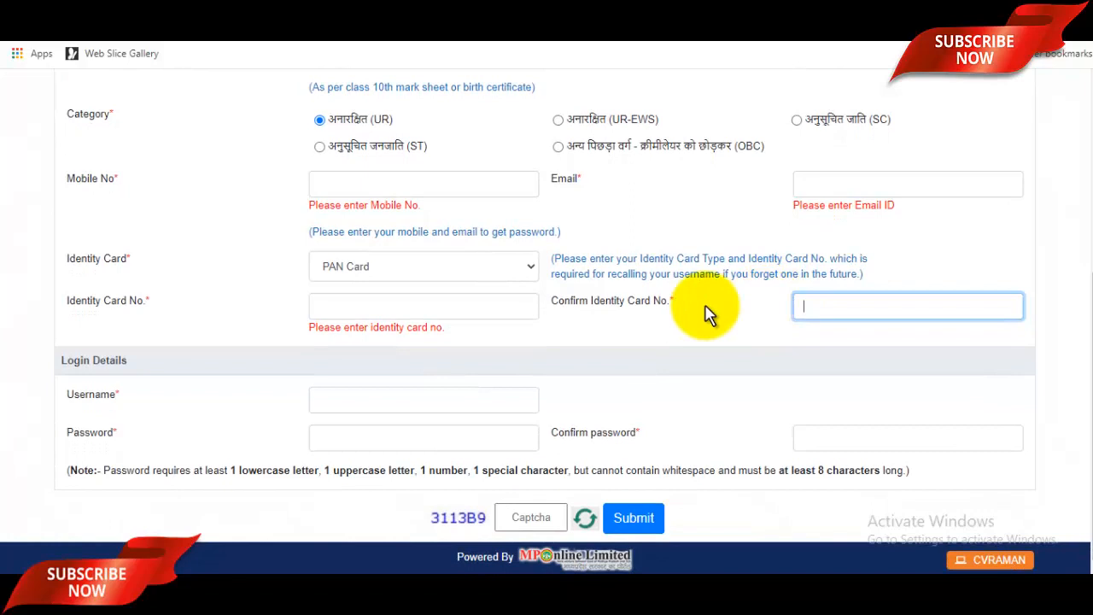
# Step: Enter a login username, password and password confirmation, then focus the captcha box
pyautogui.click(420, 398)
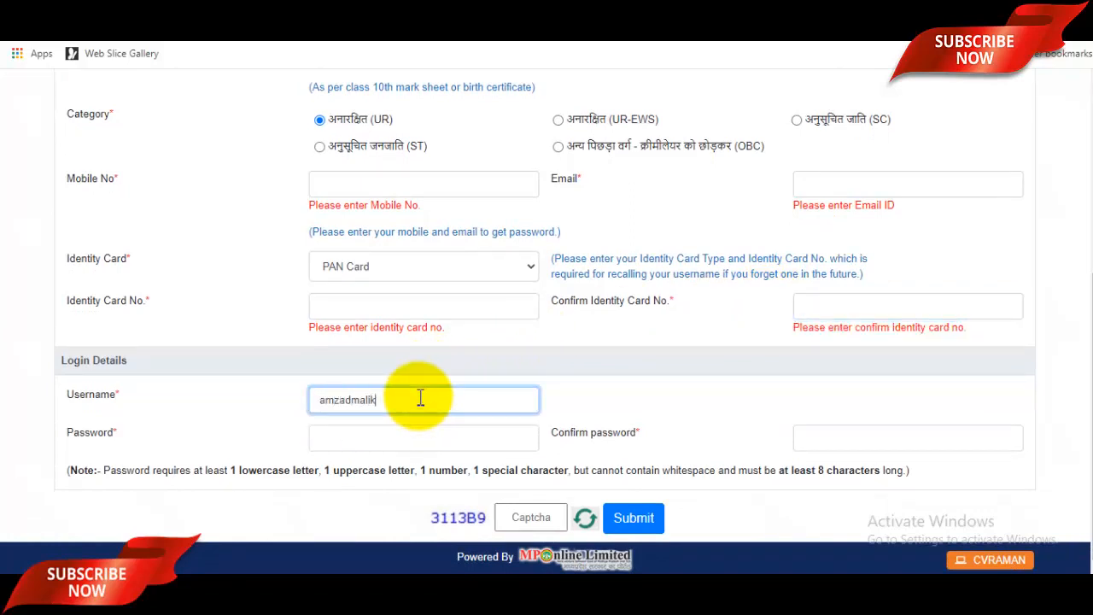
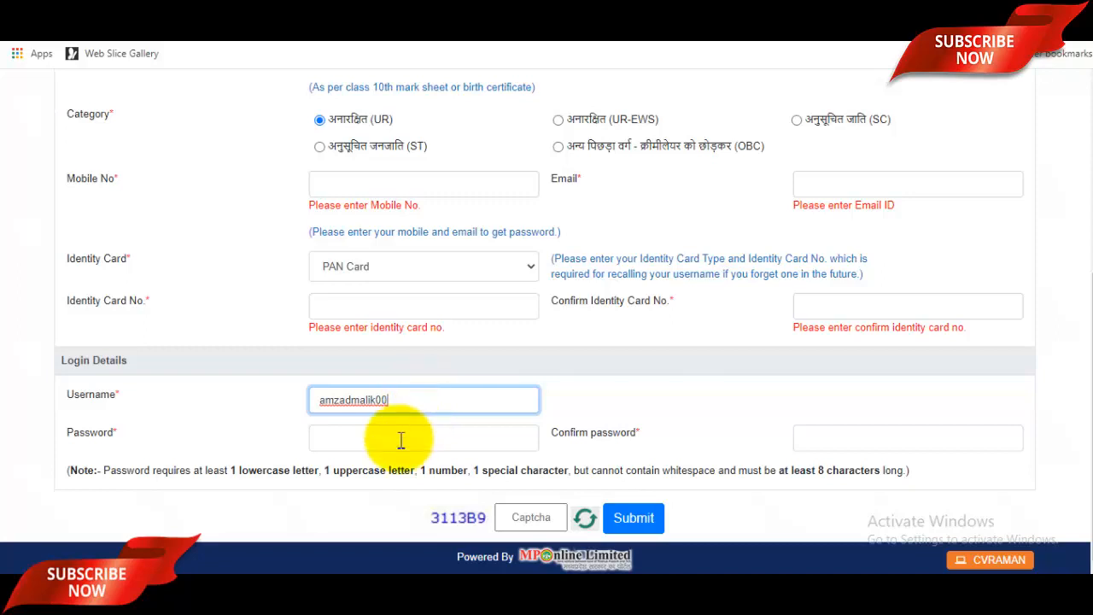
pyautogui.click(401, 439)
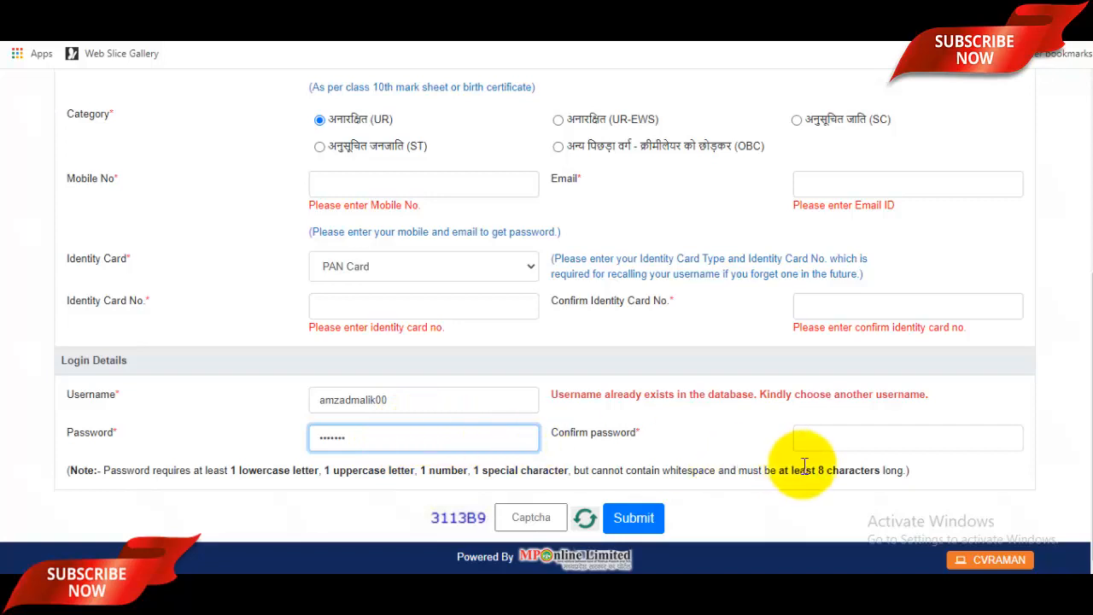
pyautogui.click(841, 444)
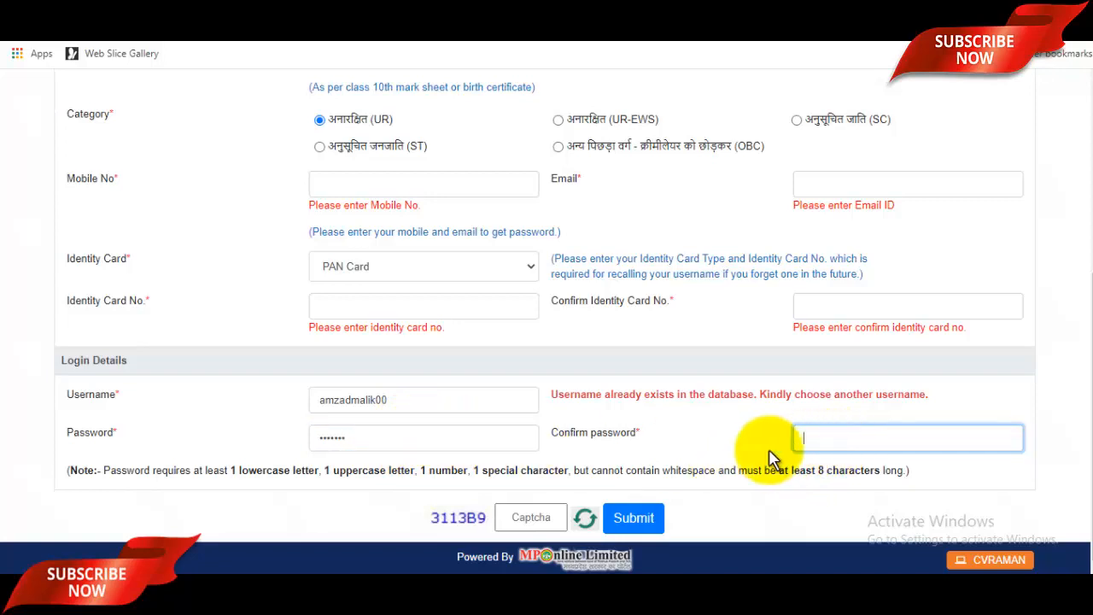
pyautogui.click(538, 522)
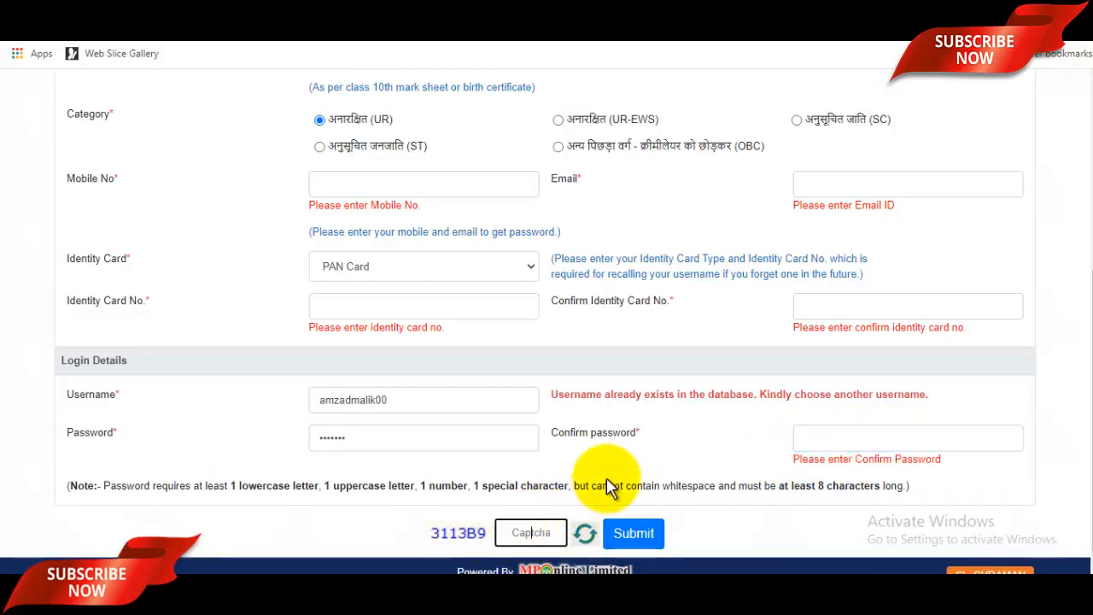
pyautogui.scroll(5, 620, 481)
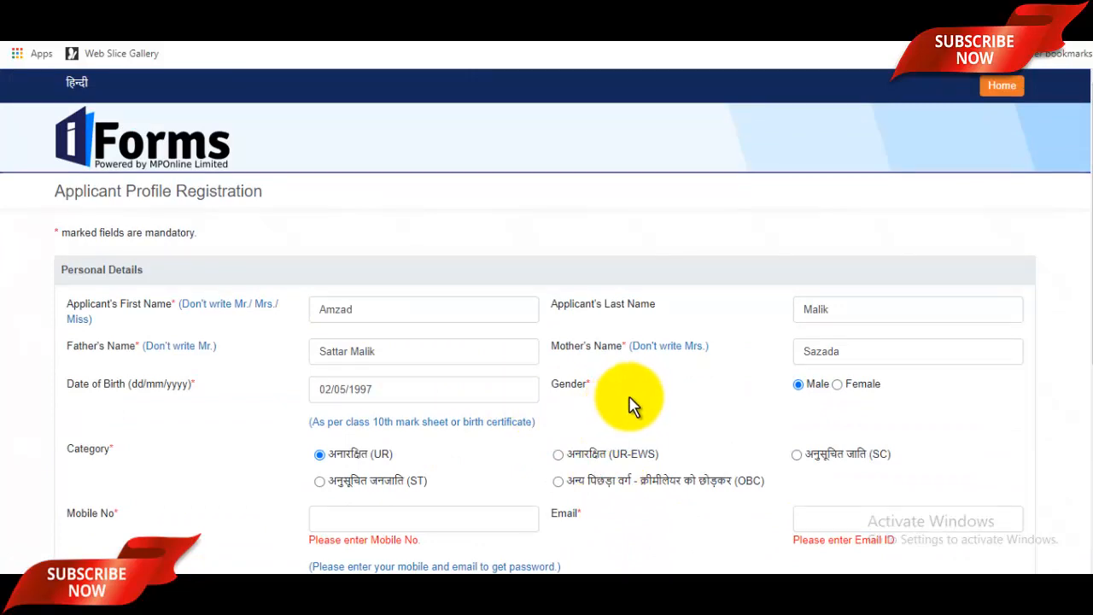
pyautogui.scroll(-4, 630, 407)
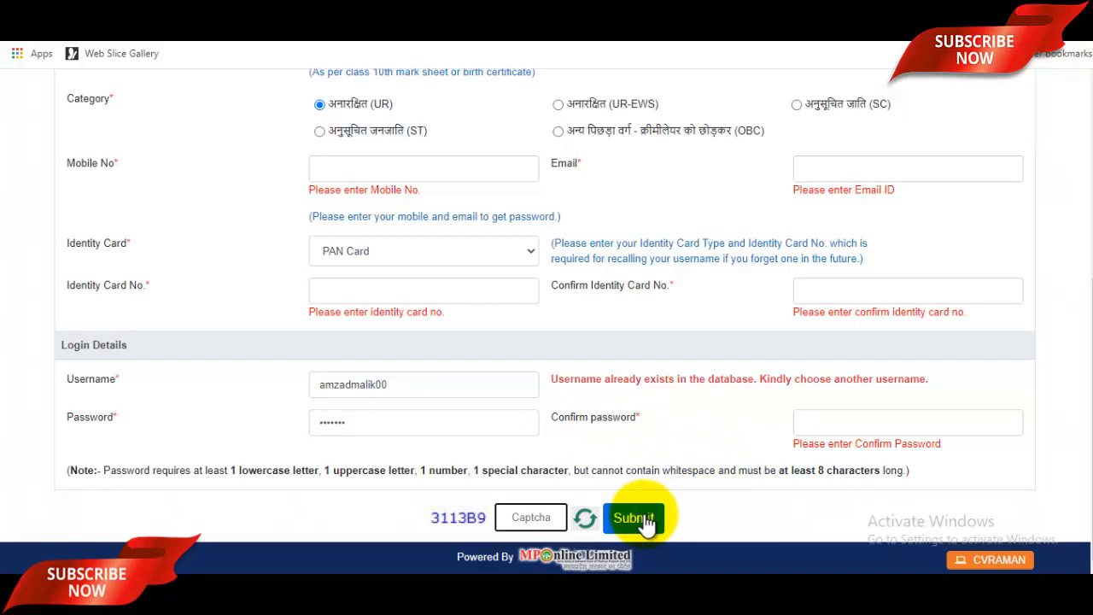
# Step: Submit the completed registration form
pyautogui.click(633, 519)
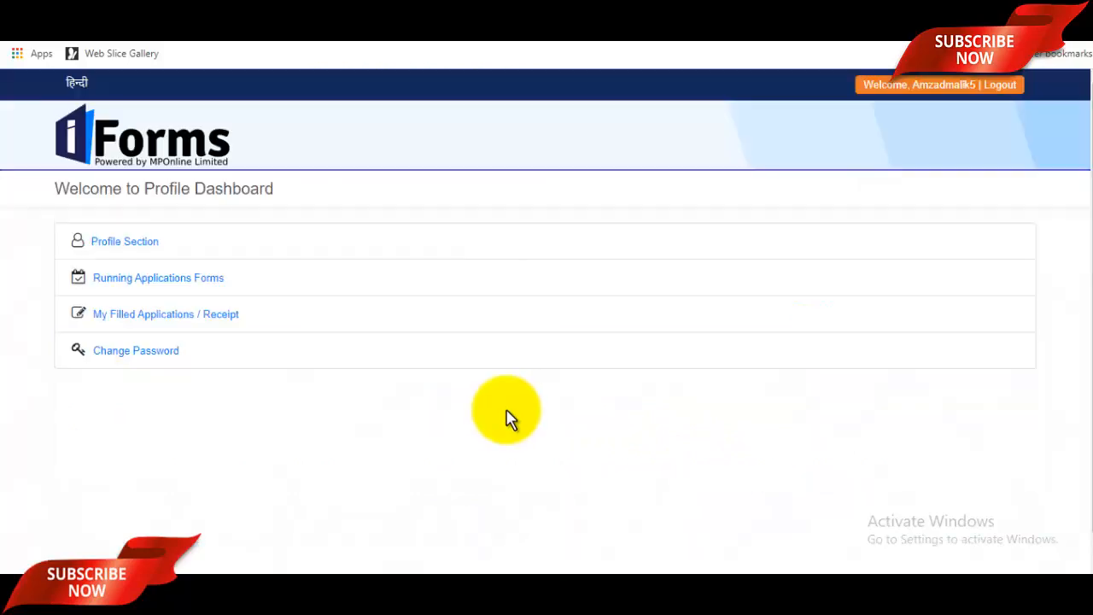
# Step: In the Profile Section, answer YES to MP Domicile and set Religion to Islam
pyautogui.click(127, 246)
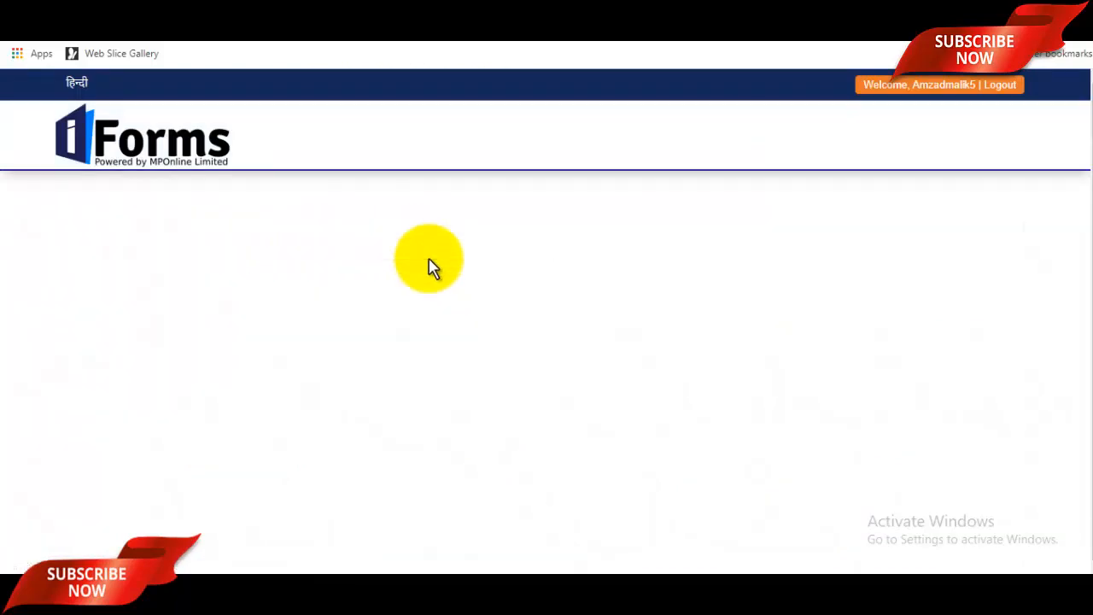
pyautogui.scroll(-2, 466, 337)
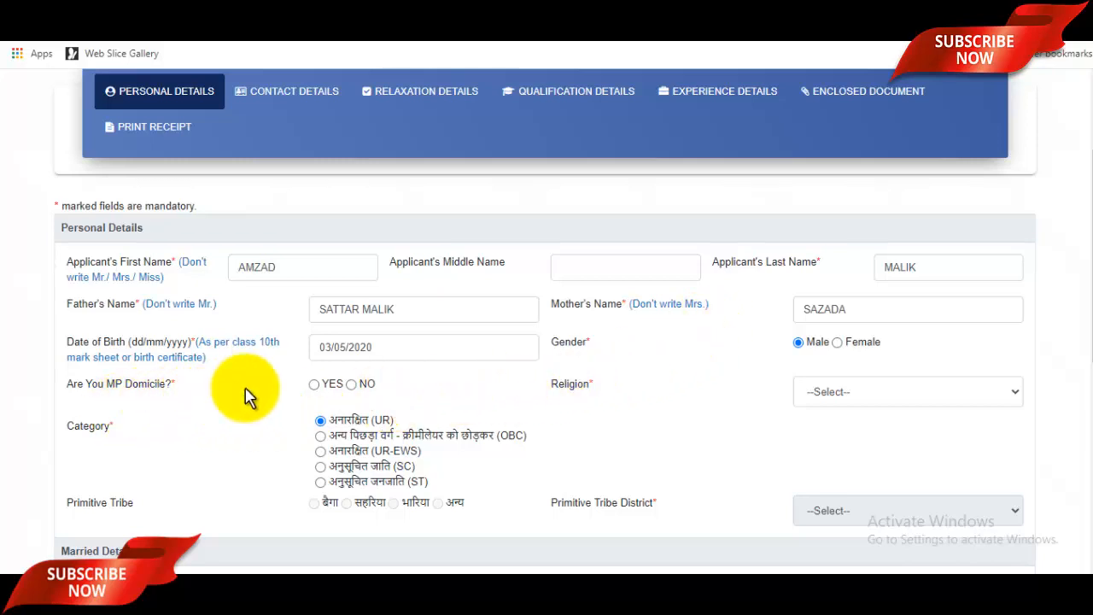
pyautogui.click(315, 385)
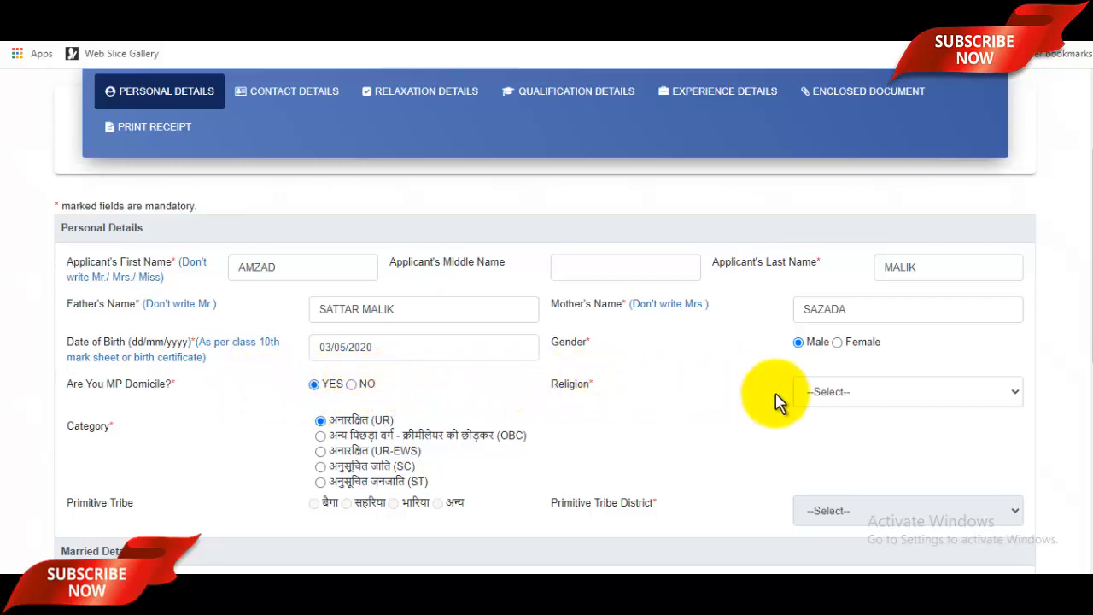
pyautogui.click(875, 399)
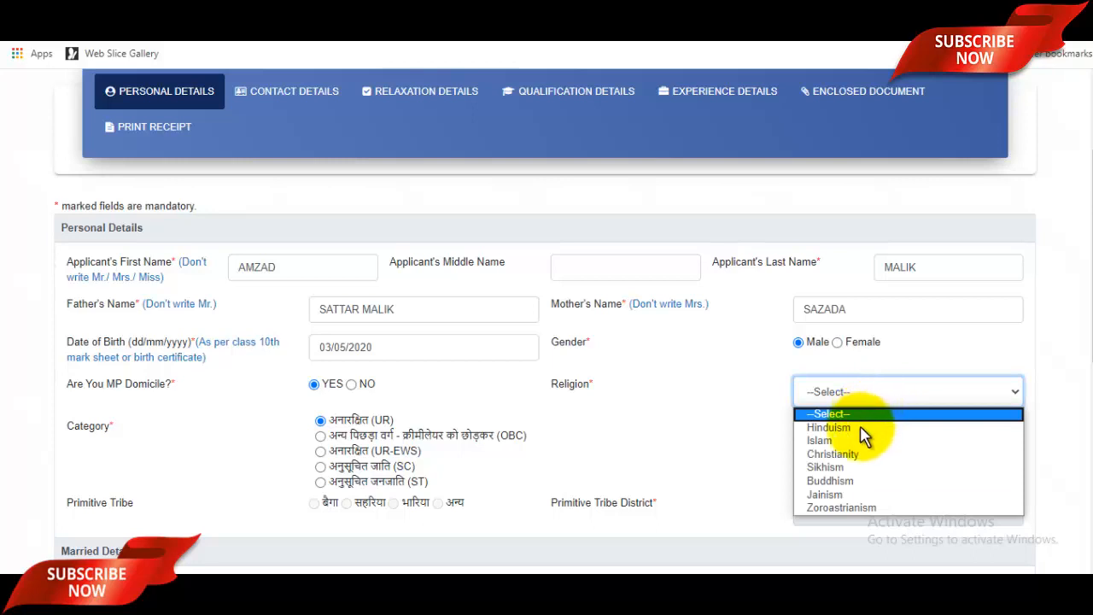
pyautogui.click(842, 441)
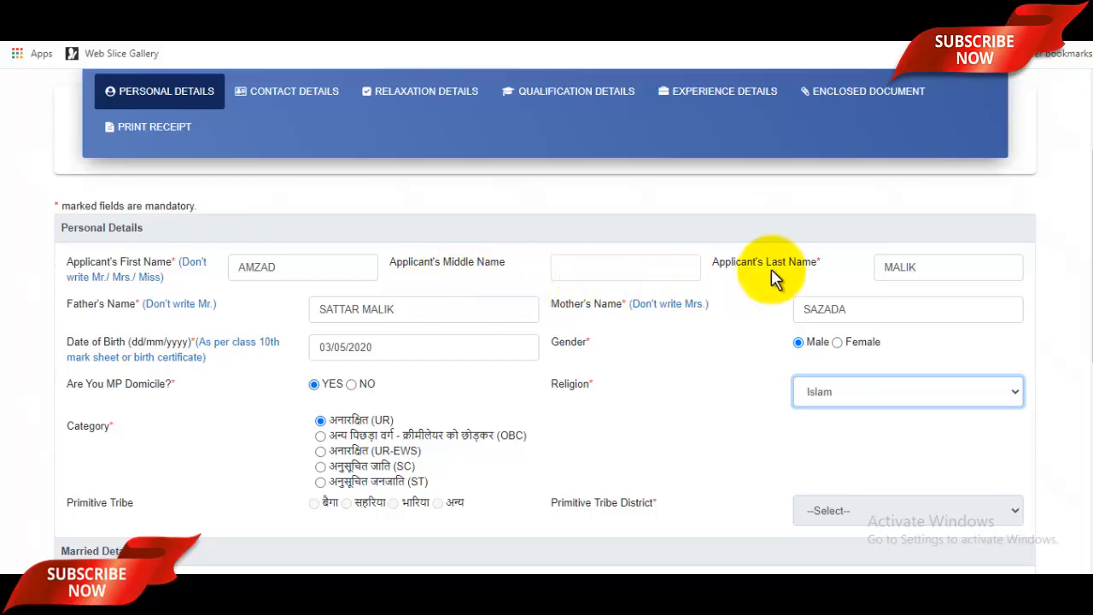
pyautogui.click(637, 272)
pyautogui.scroll(-2, 636, 270)
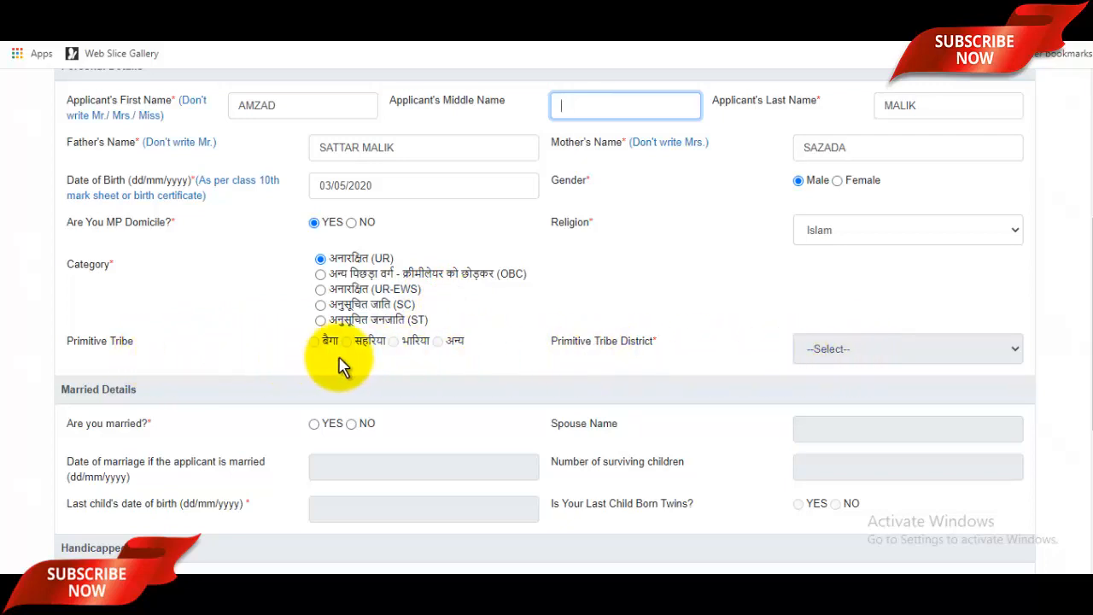
# Step: Answer NO to the handicapped question and save the personal details
pyautogui.scroll(-2, 510, 359)
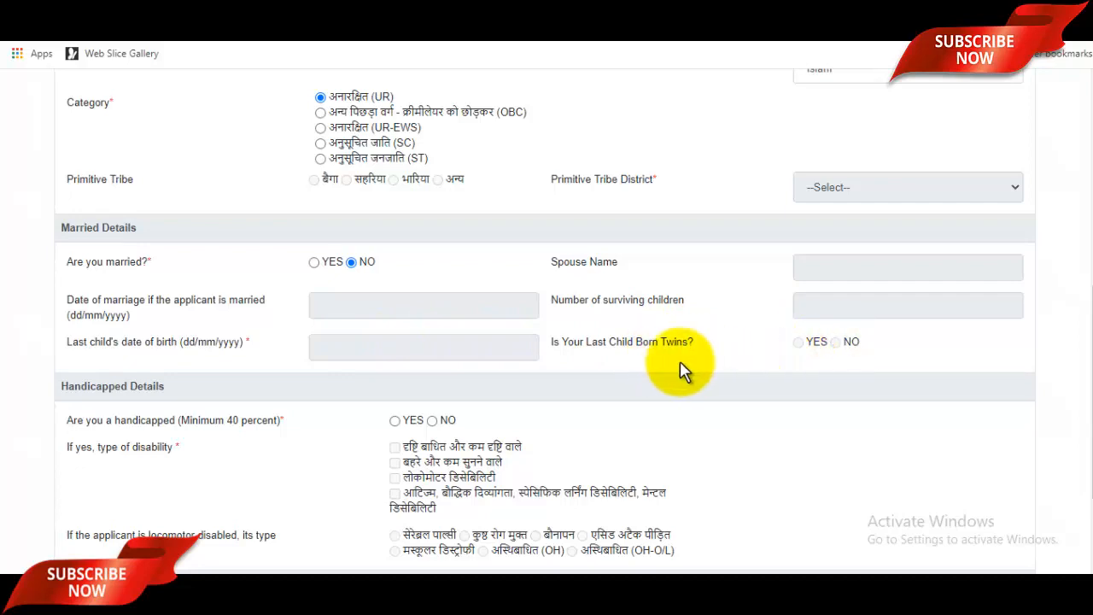
pyautogui.scroll(-3, 680, 361)
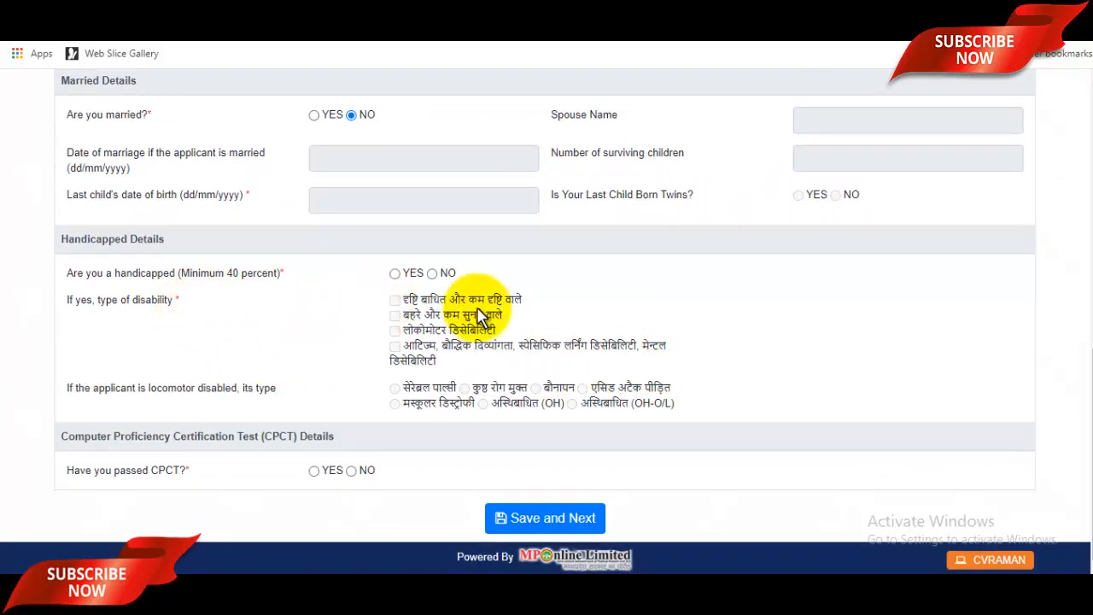
pyautogui.click(434, 276)
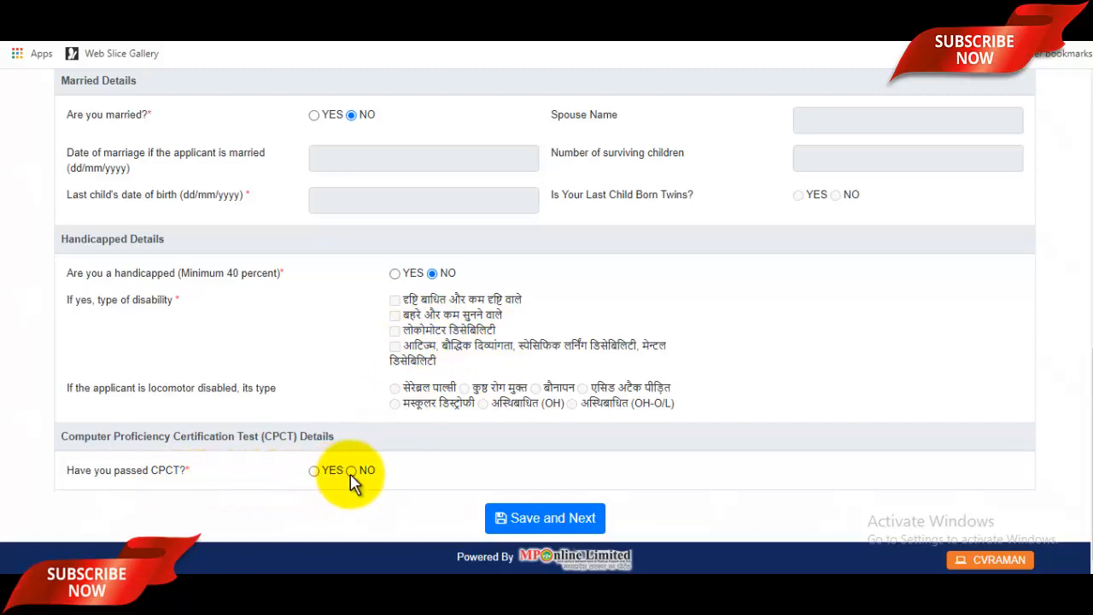
pyautogui.scroll(5, 567, 349)
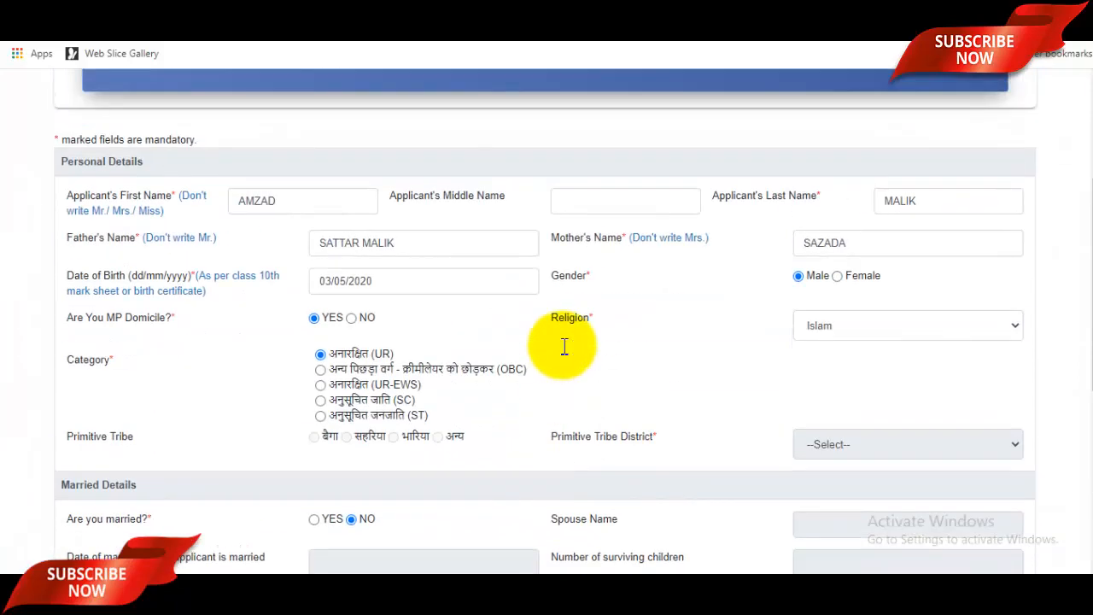
pyautogui.scroll(-5, 586, 420)
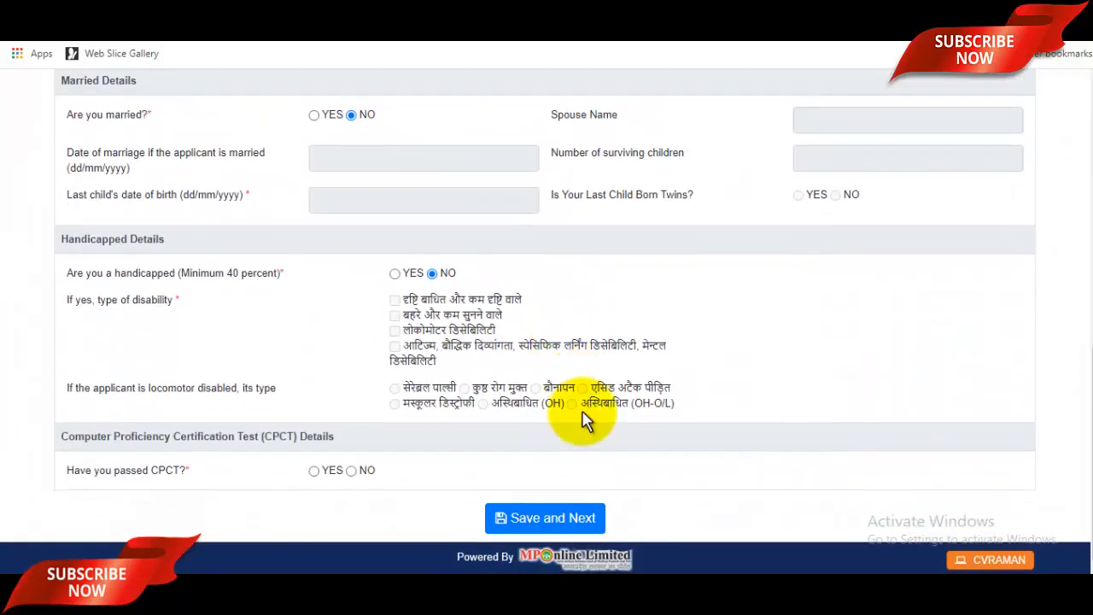
pyautogui.click(549, 523)
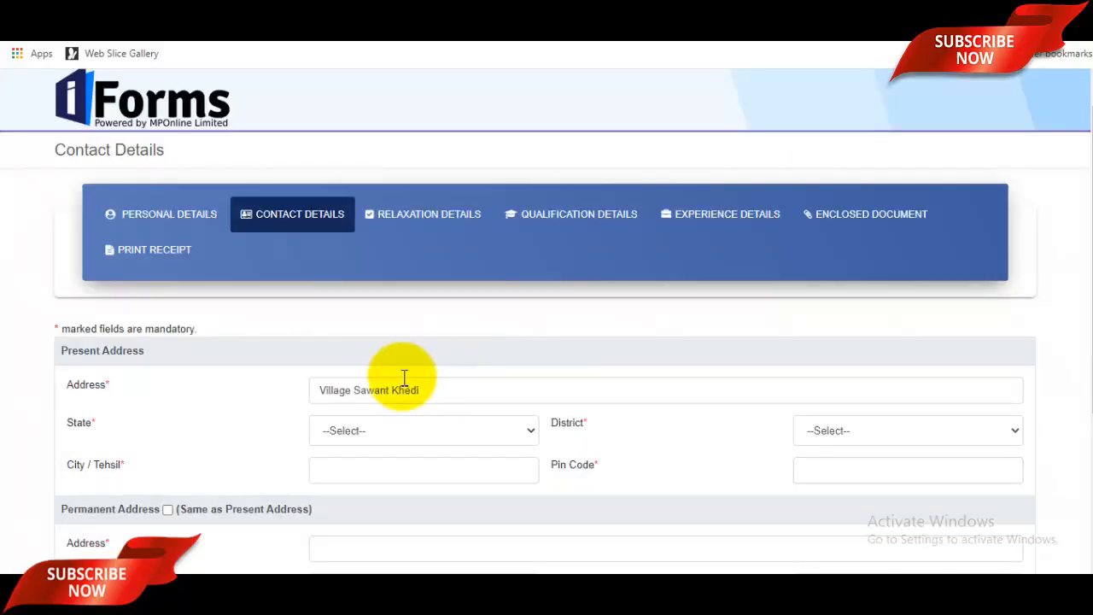
# Step: Fill the present address line and choose Uttar Pradesh state and Saharanpur district
pyautogui.scroll(-1, 435, 379)
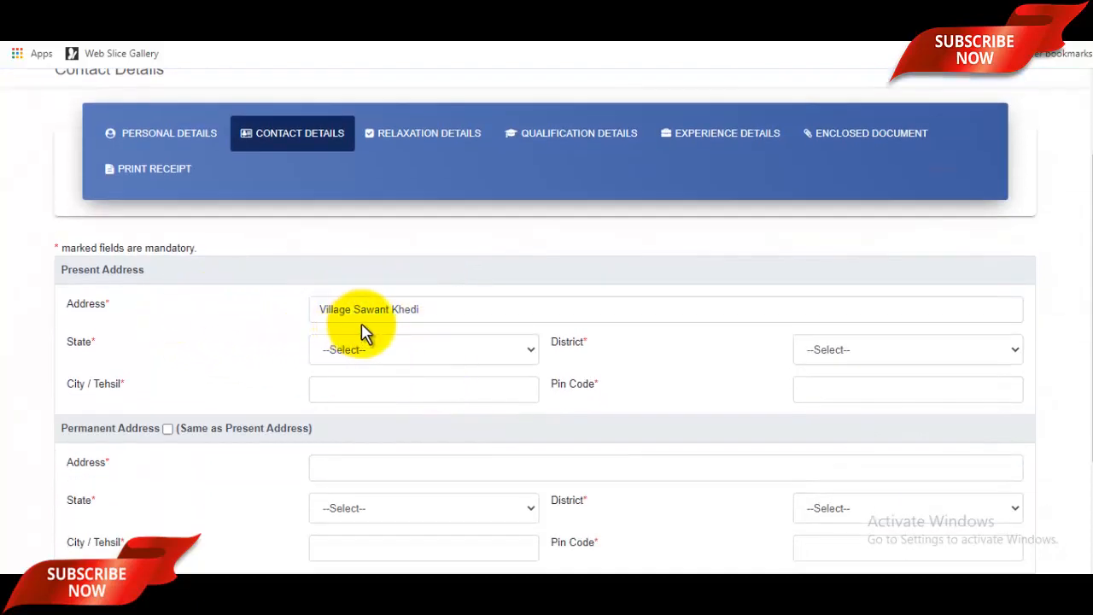
pyautogui.click(474, 311)
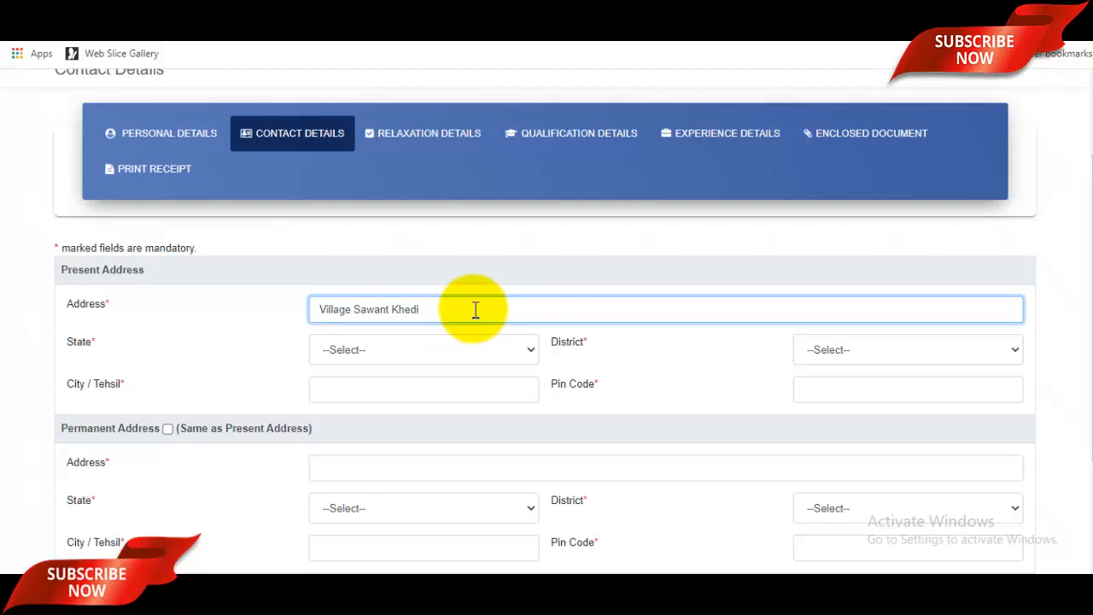
pyautogui.click(450, 357)
pyautogui.scroll(-5, 424, 301)
pyautogui.click(422, 299)
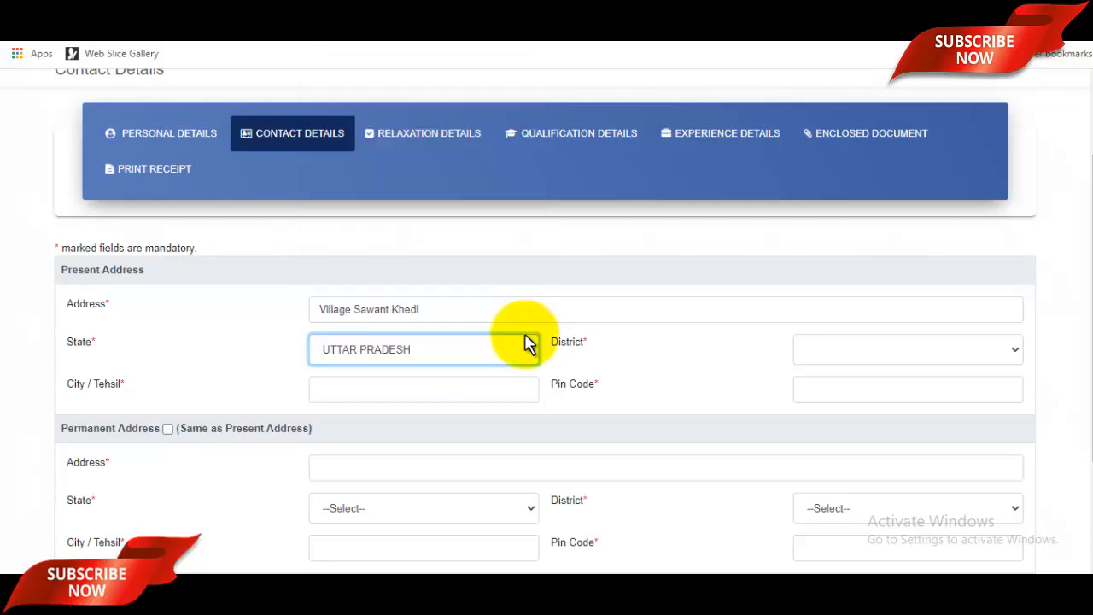
pyautogui.click(897, 361)
pyautogui.scroll(-7, 893, 318)
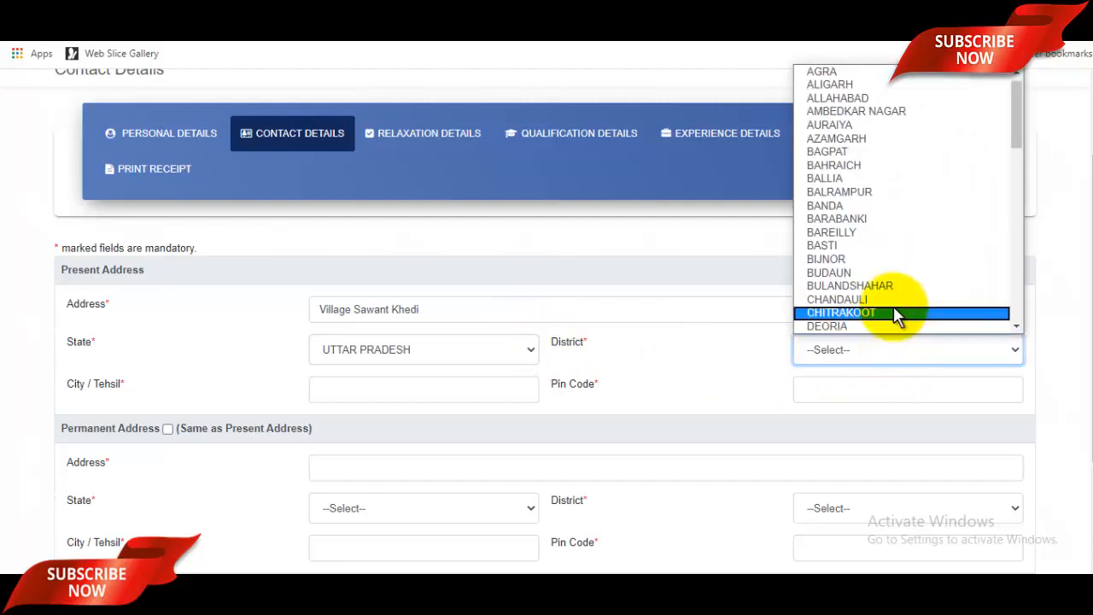
pyautogui.click(879, 326)
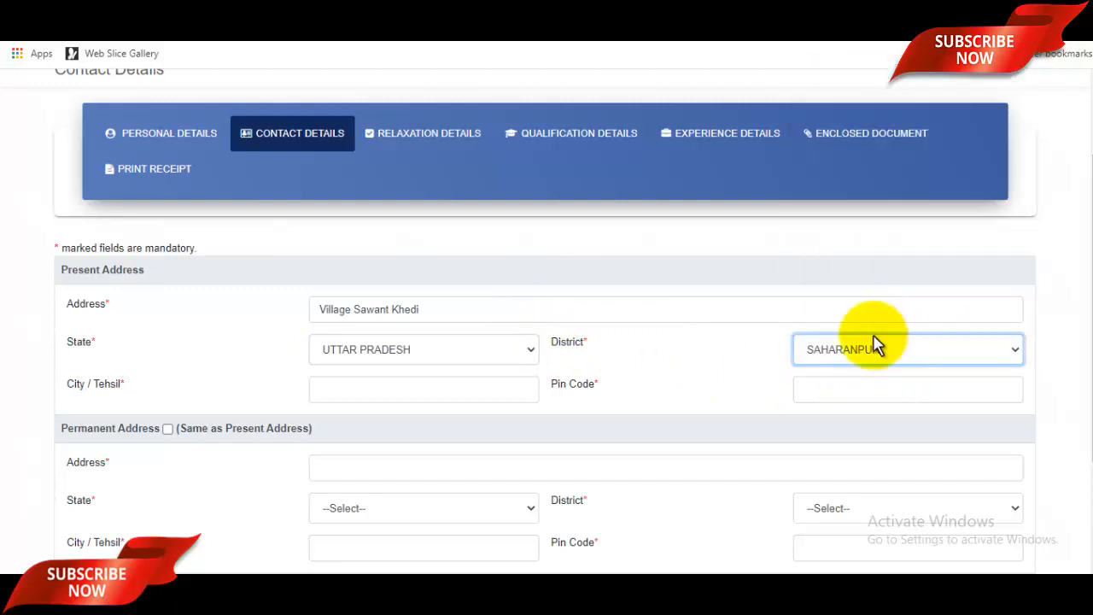
# Step: Enter city and pin code, copy the present address as permanent, and save contact details
pyautogui.click(434, 394)
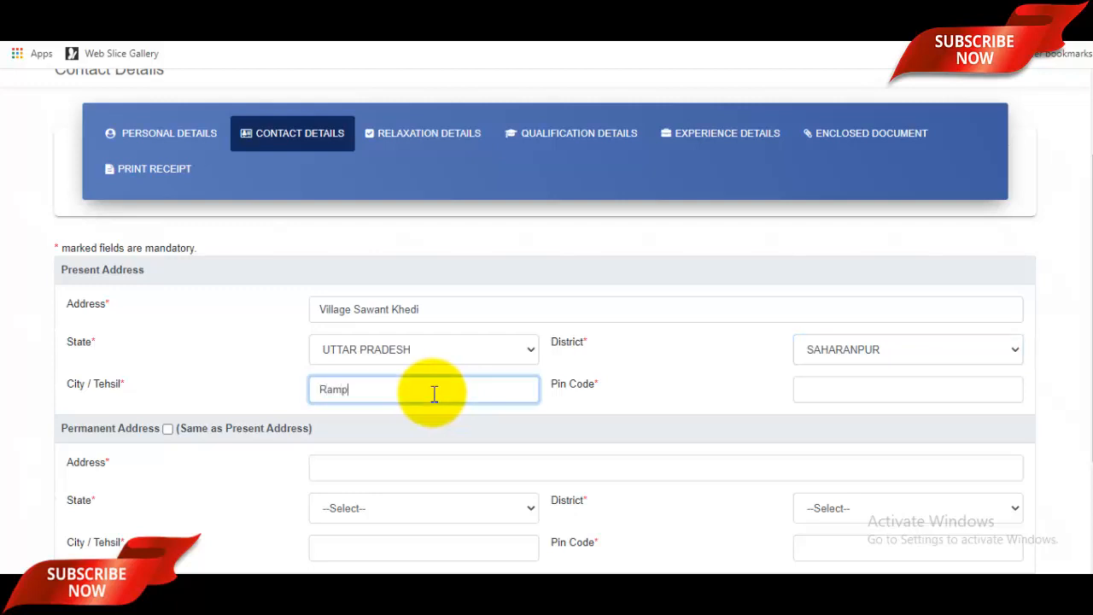
pyautogui.click(889, 394)
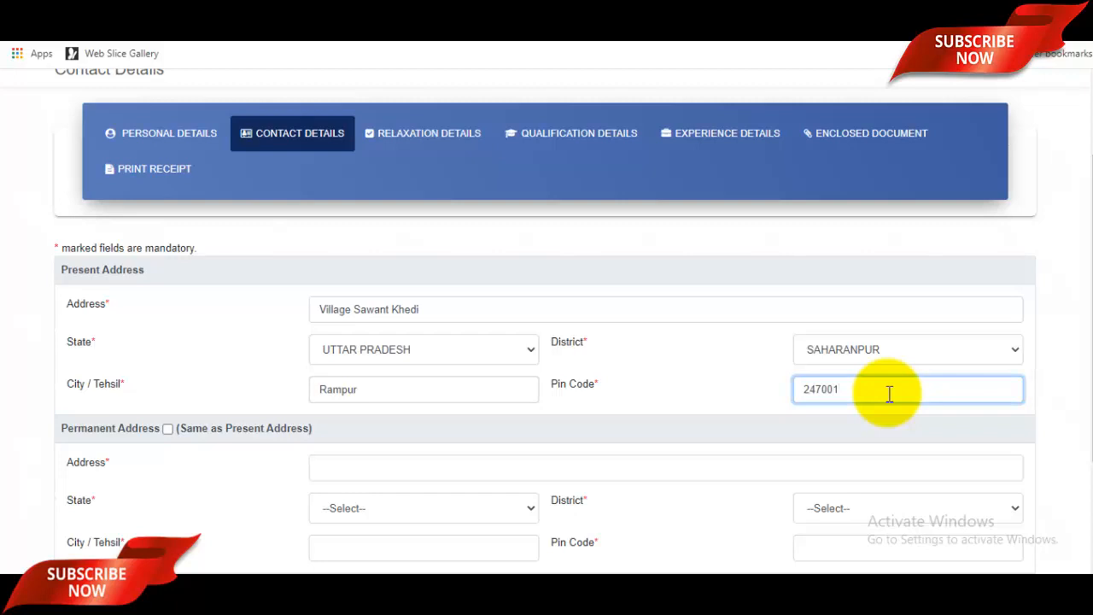
pyautogui.scroll(-2, 199, 307)
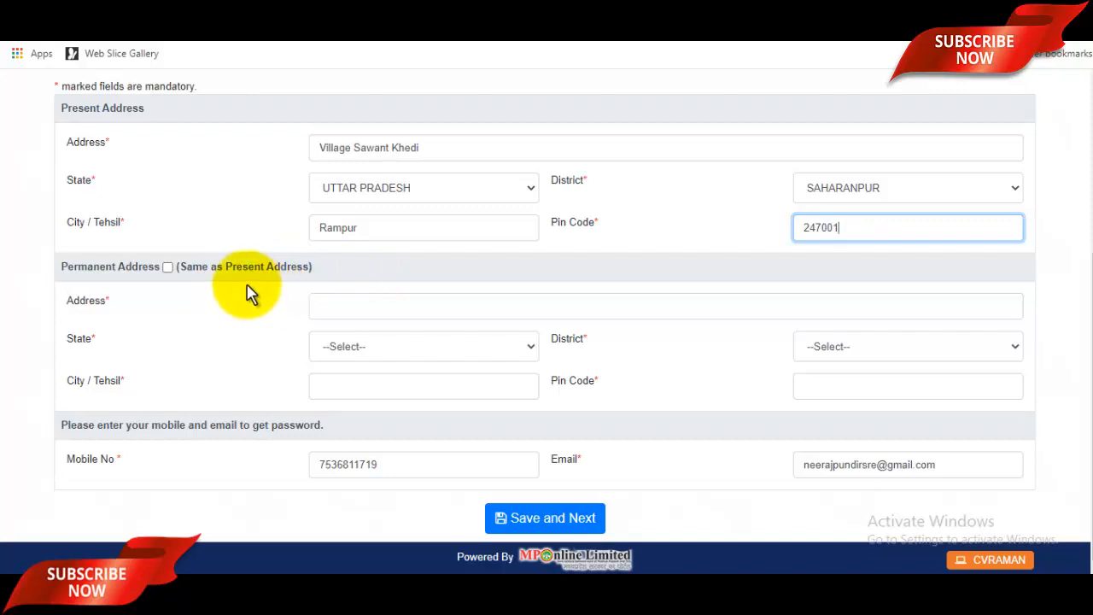
pyautogui.click(168, 268)
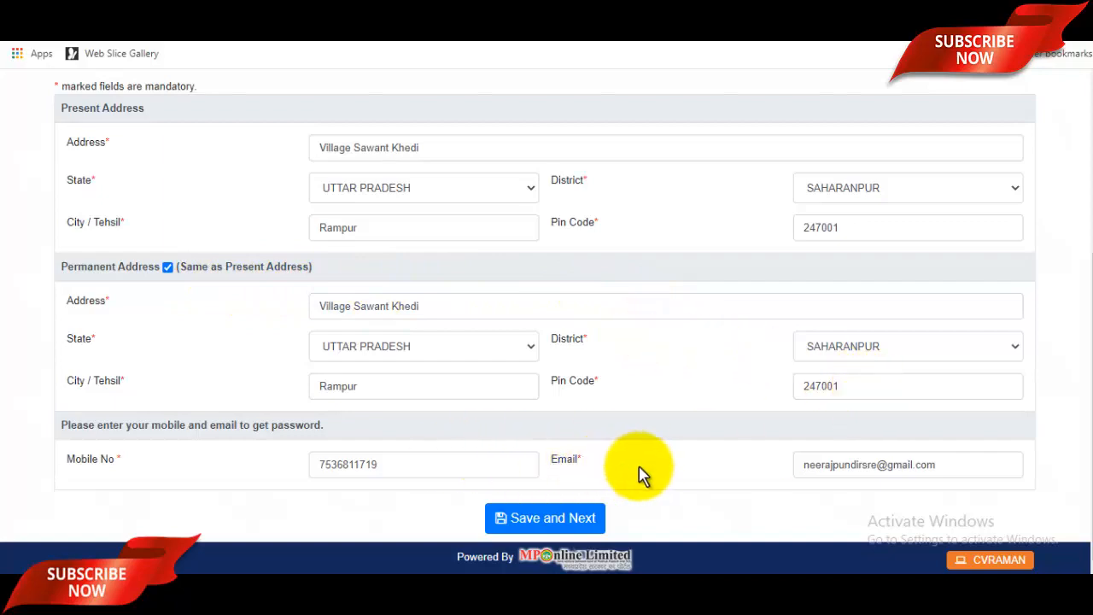
pyautogui.scroll(3, 818, 456)
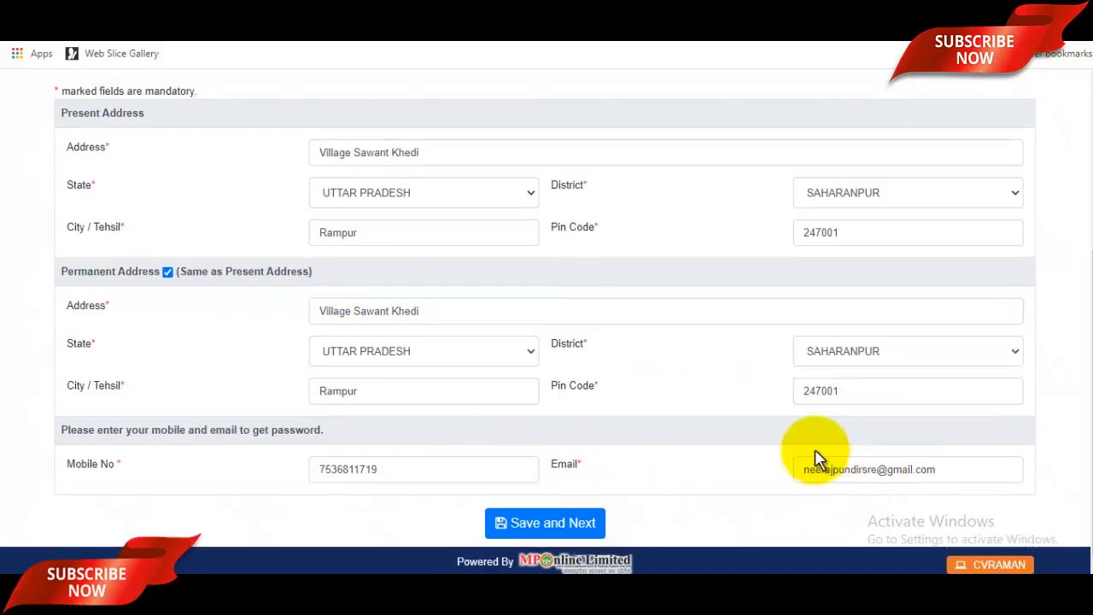
pyautogui.scroll(-3, 817, 456)
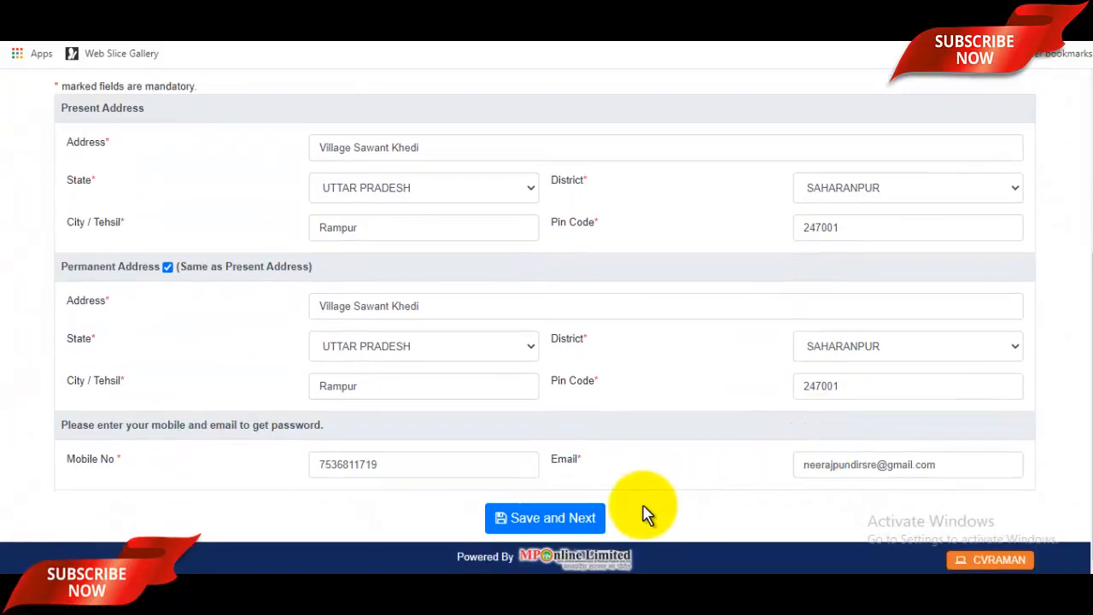
pyautogui.click(557, 521)
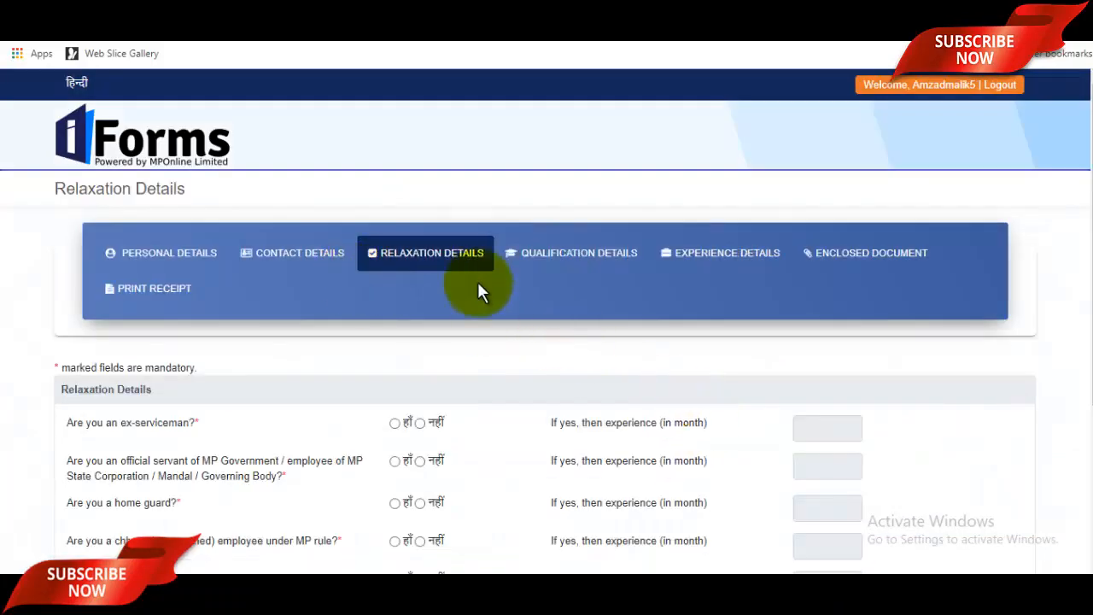
# Step: Answer नहीं to the MP Government servant and Vikram Award questions and save relaxation details
pyautogui.scroll(-2, 574, 360)
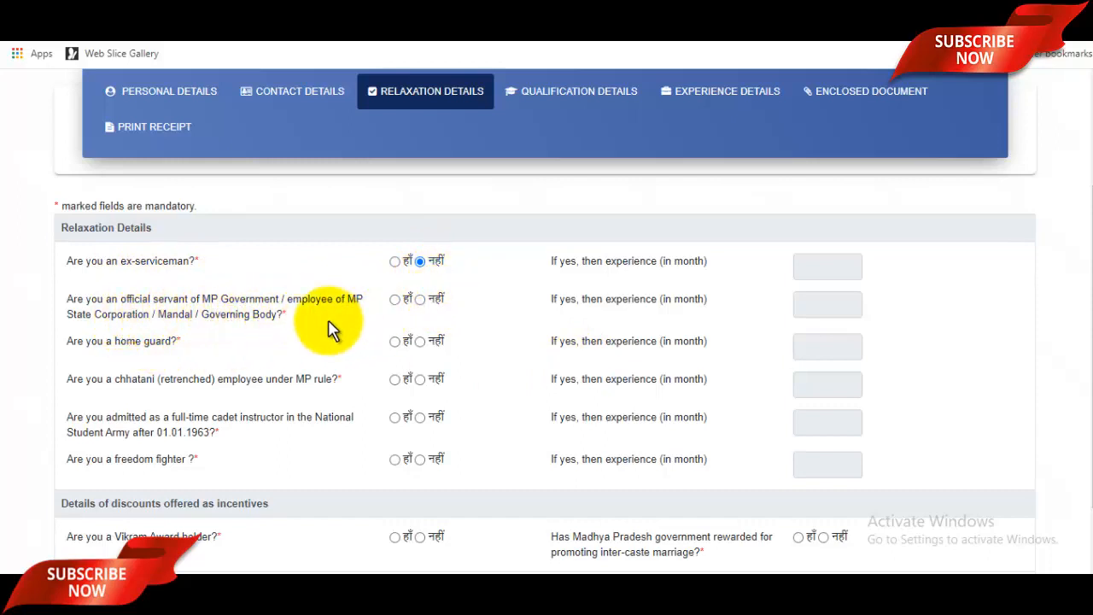
pyautogui.click(420, 299)
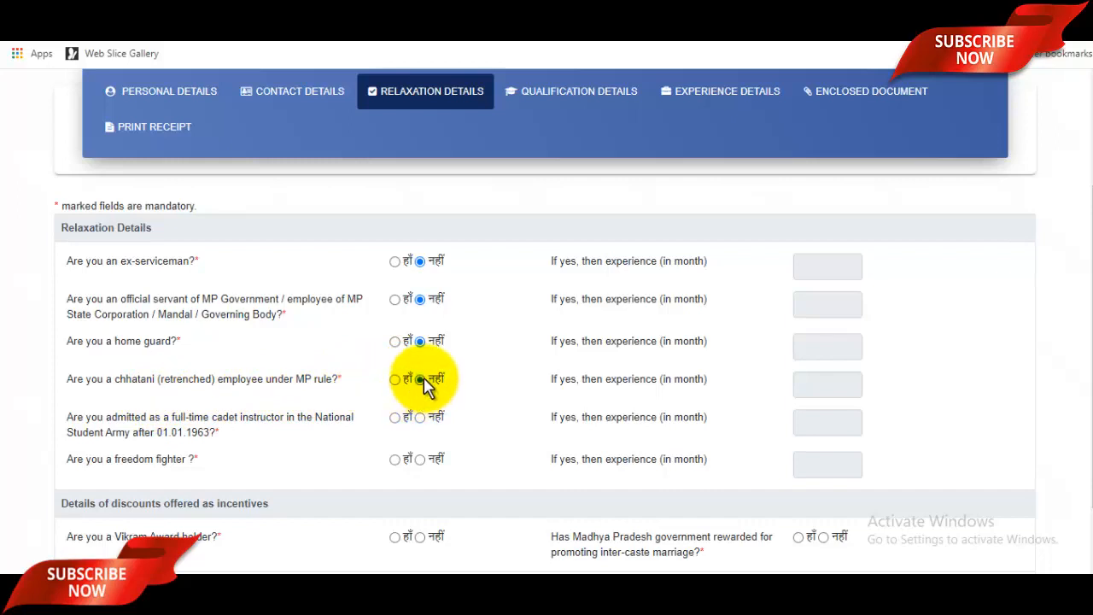
pyautogui.scroll(-1, 299, 376)
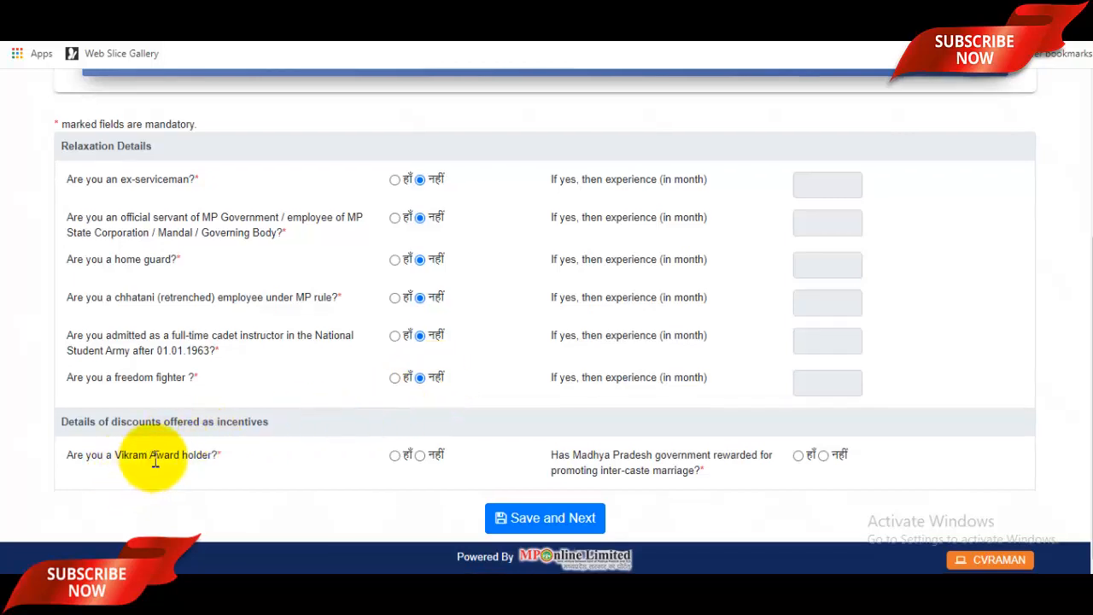
pyautogui.click(440, 457)
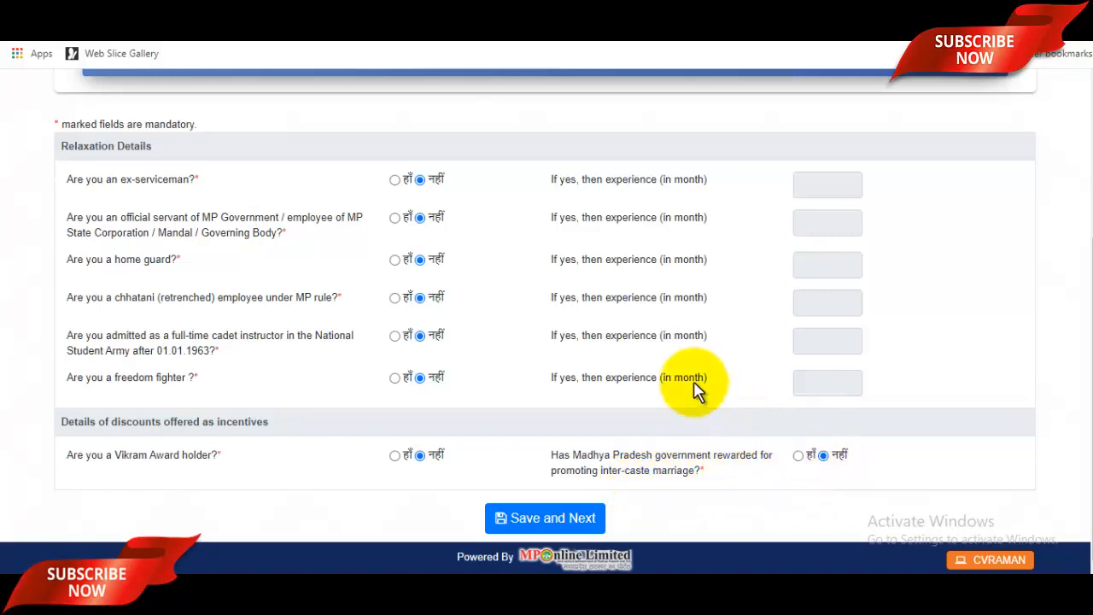
pyautogui.scroll(1, 659, 376)
pyautogui.scroll(-1, 618, 469)
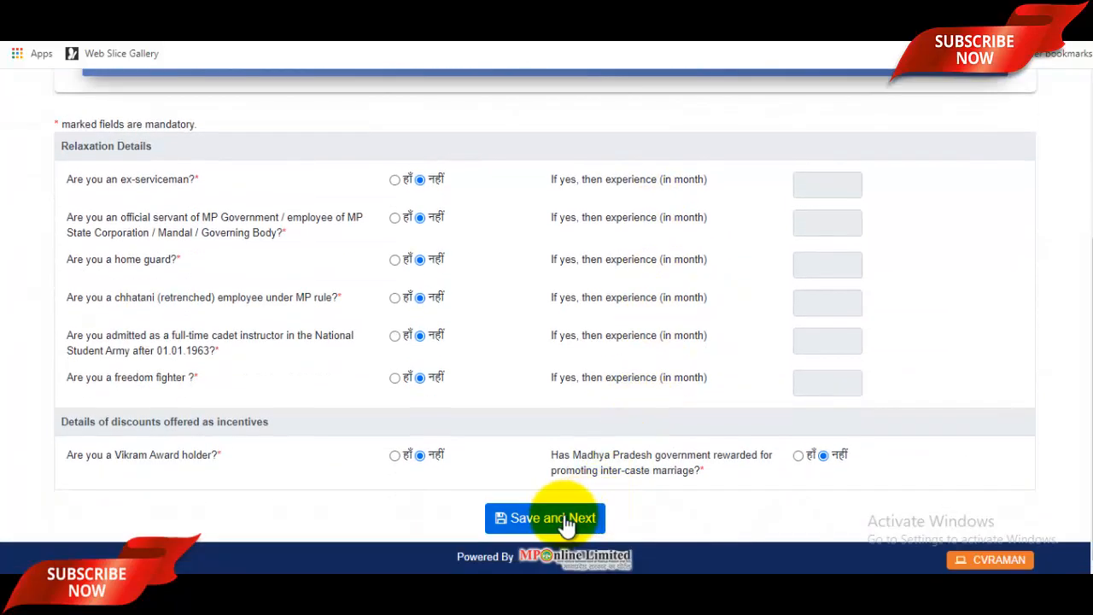
pyautogui.click(565, 519)
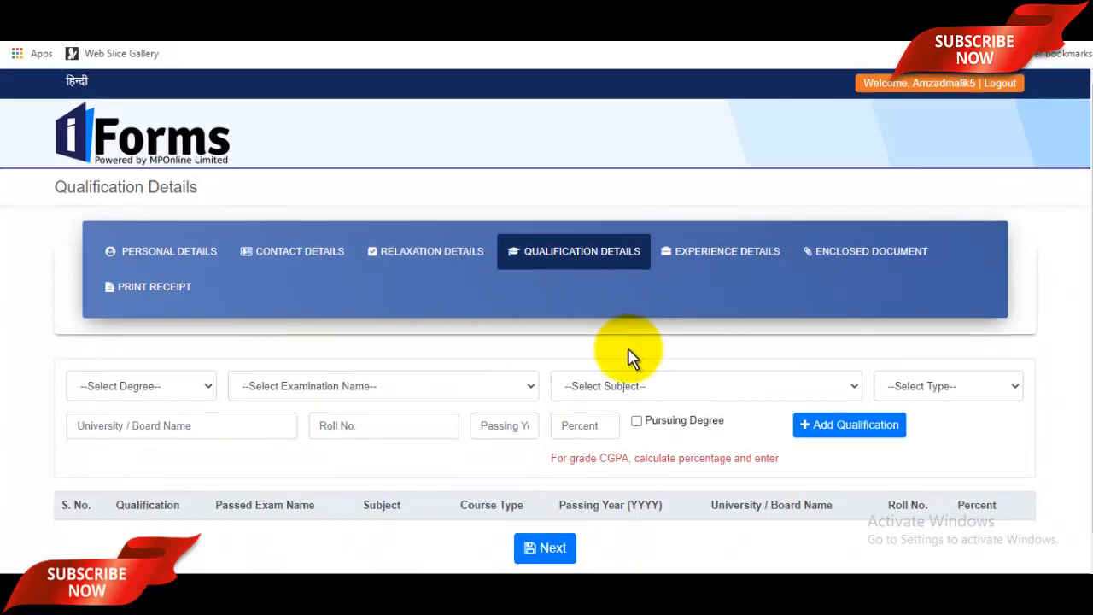
# Step: Choose HSC degree, 10th (High School Certificate) exam, General subject and Full Time course
pyautogui.scroll(-1, 631, 358)
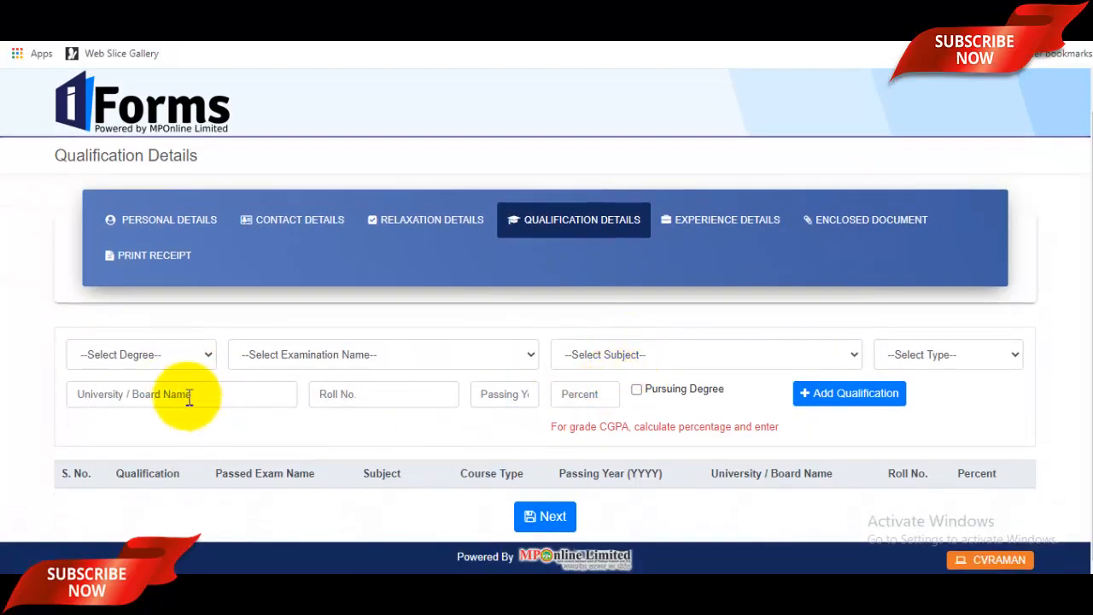
pyautogui.click(157, 362)
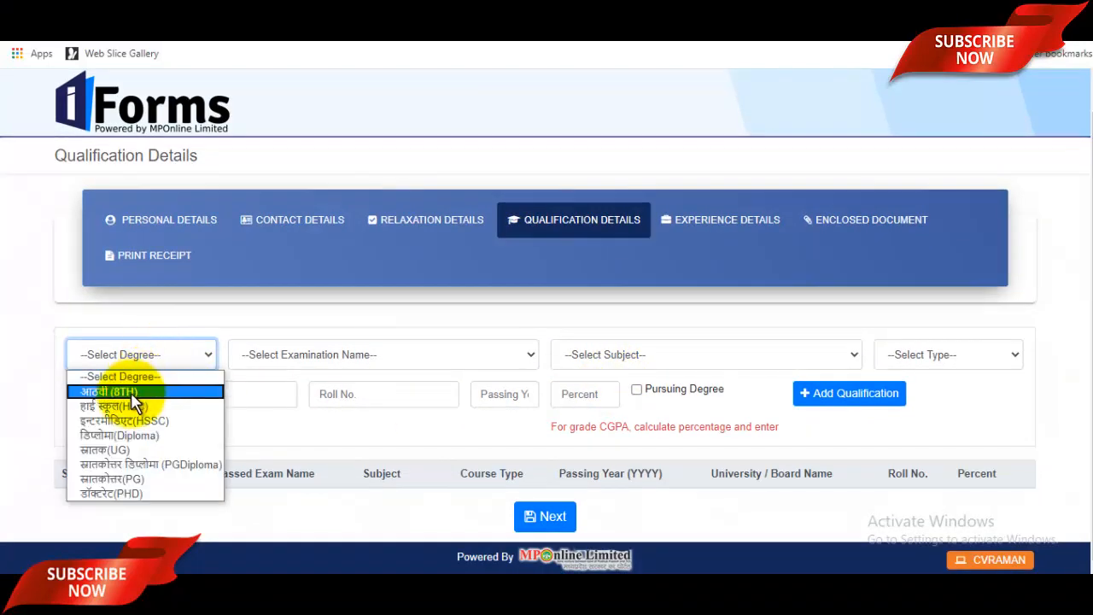
pyautogui.click(129, 402)
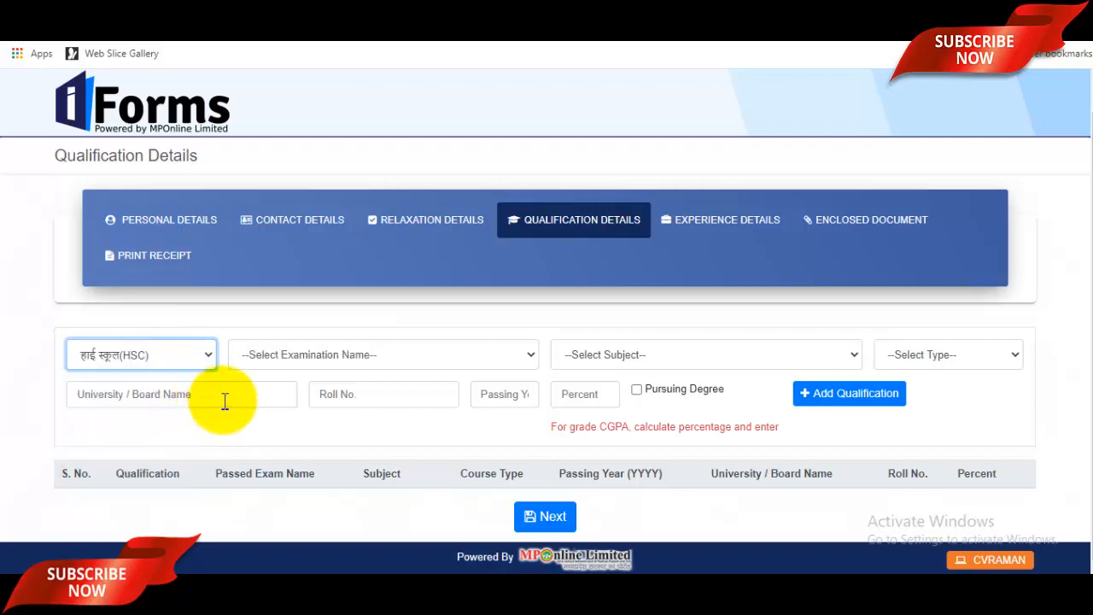
pyautogui.click(336, 362)
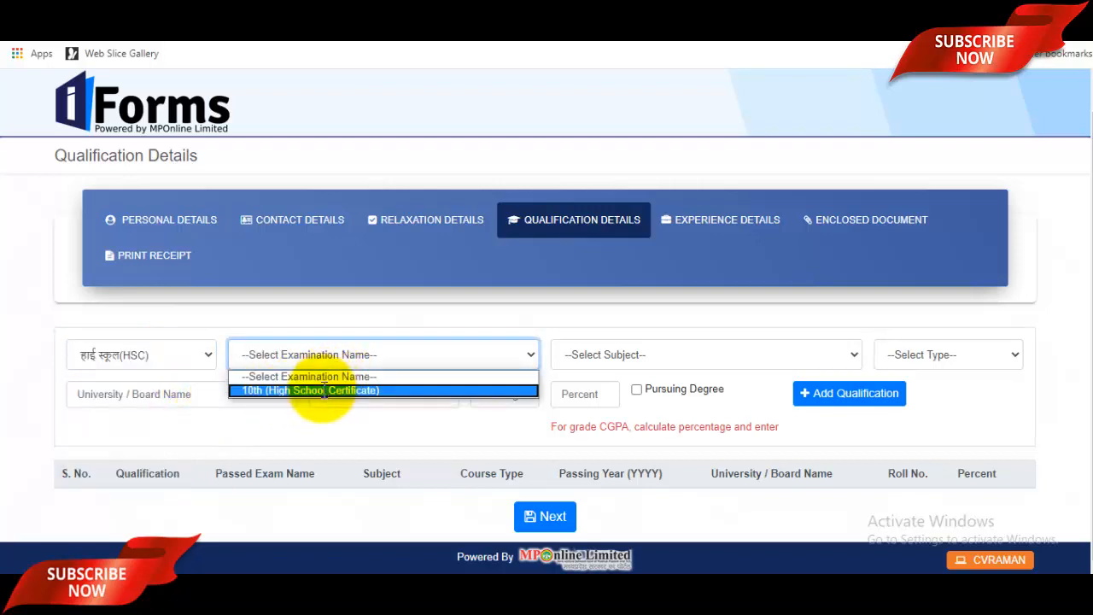
pyautogui.click(323, 390)
pyautogui.click(671, 362)
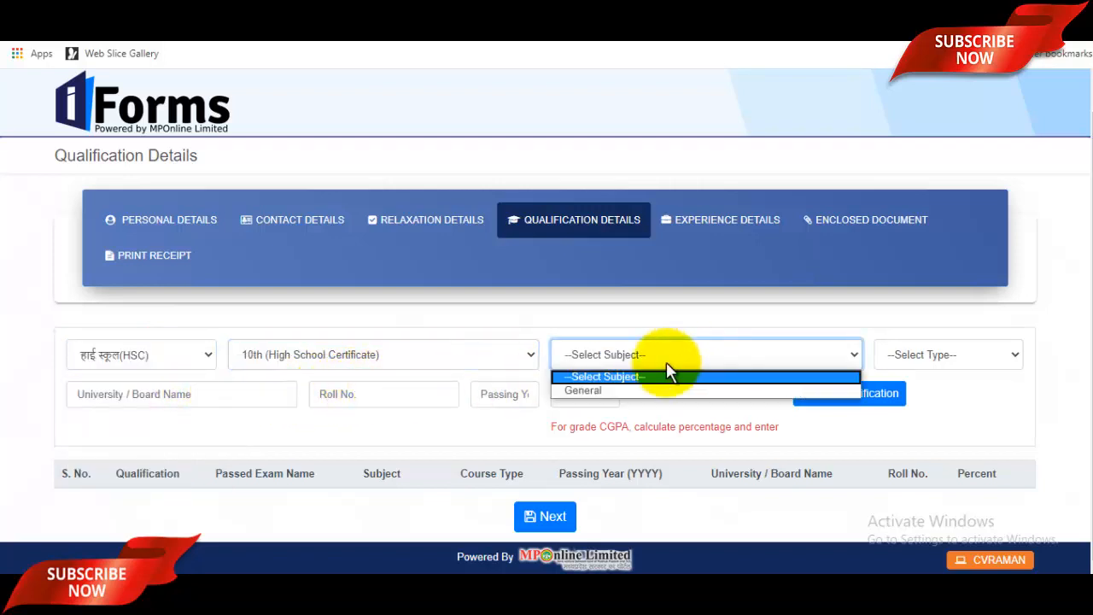
pyautogui.click(614, 391)
pyautogui.click(917, 358)
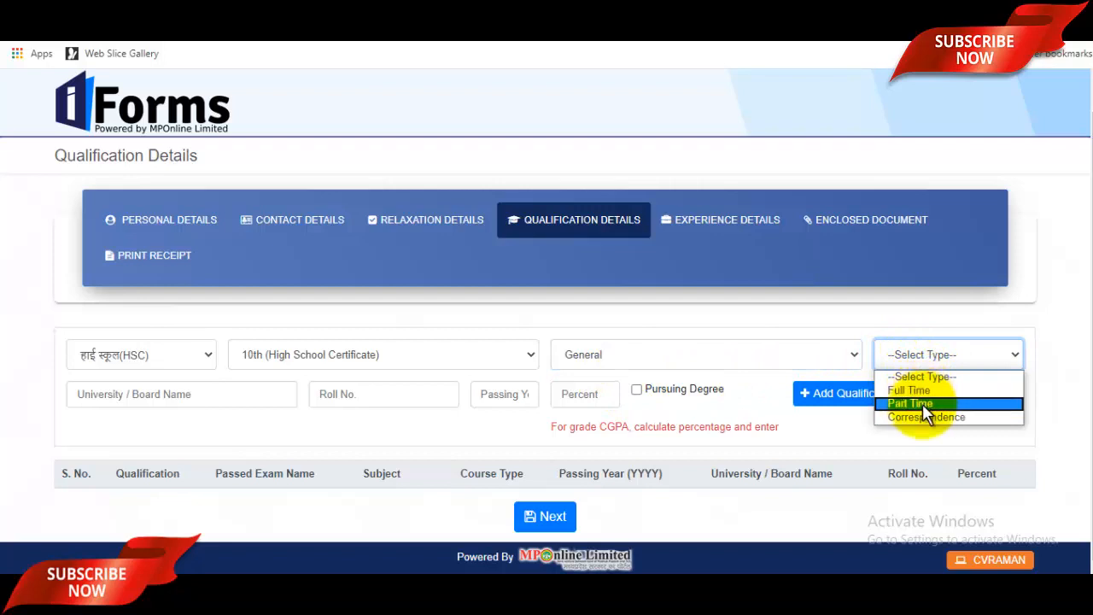
pyautogui.click(921, 390)
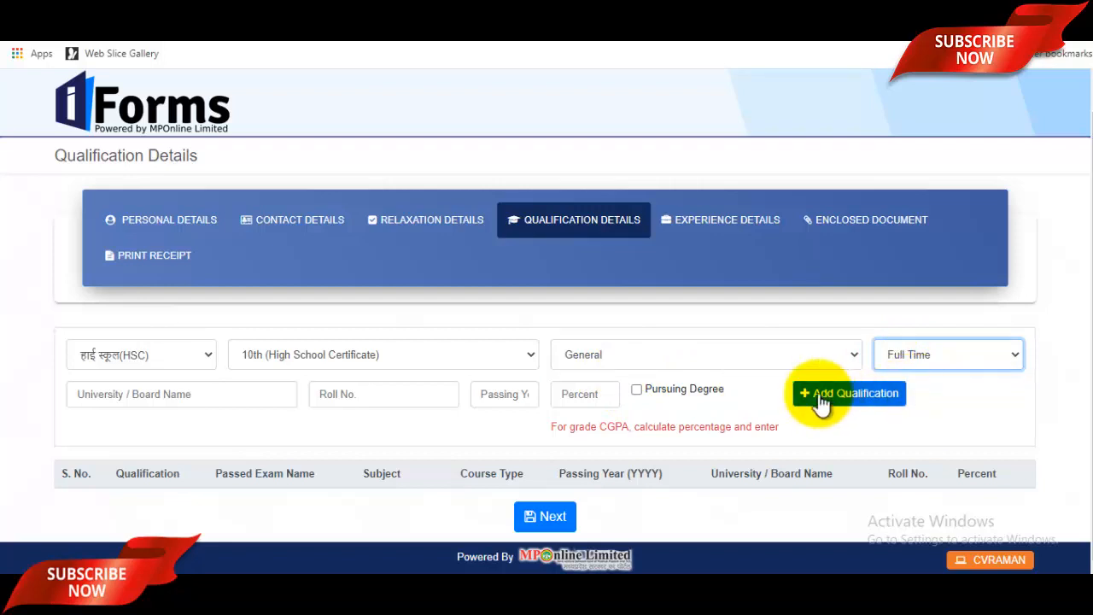
# Step: Enter UP Board, the roll number, 2015 and 96.00 percent, then add the HSC row
pyautogui.click(159, 404)
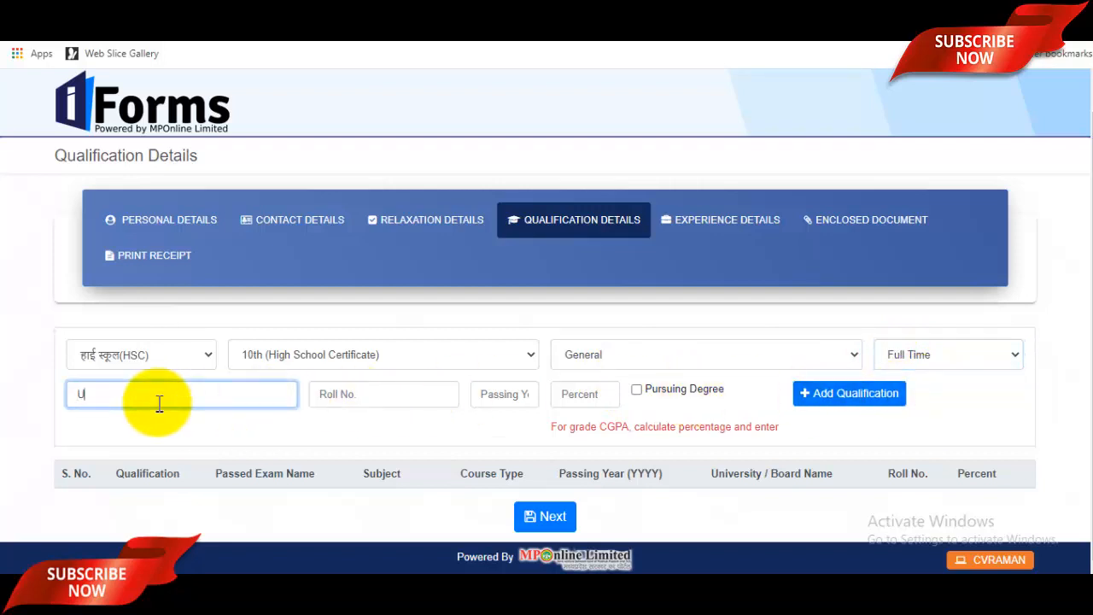
pyautogui.write('UP Board')
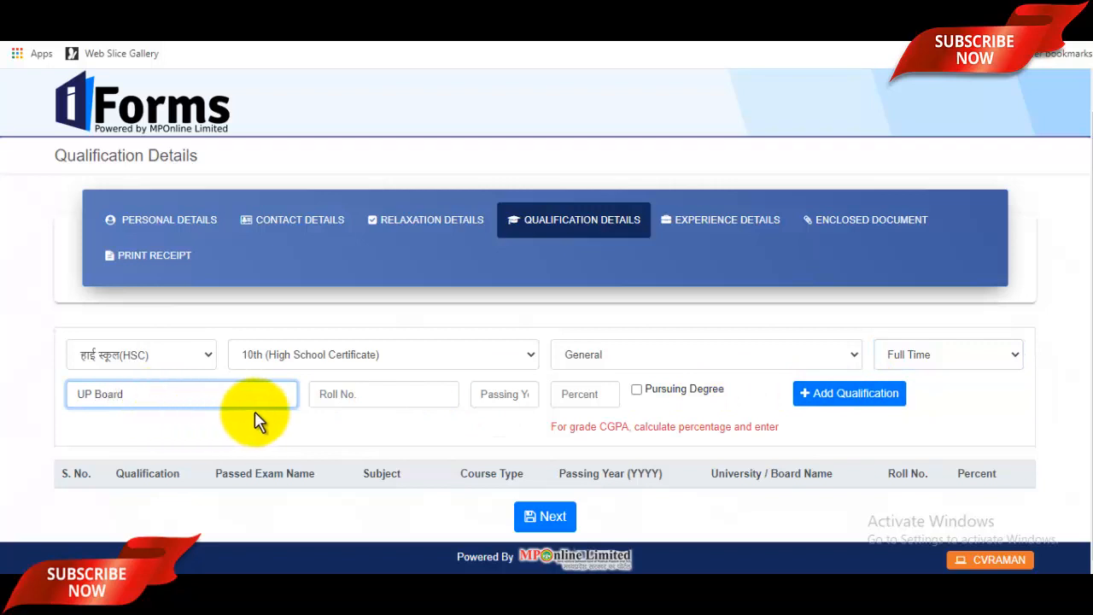
pyautogui.click(353, 395)
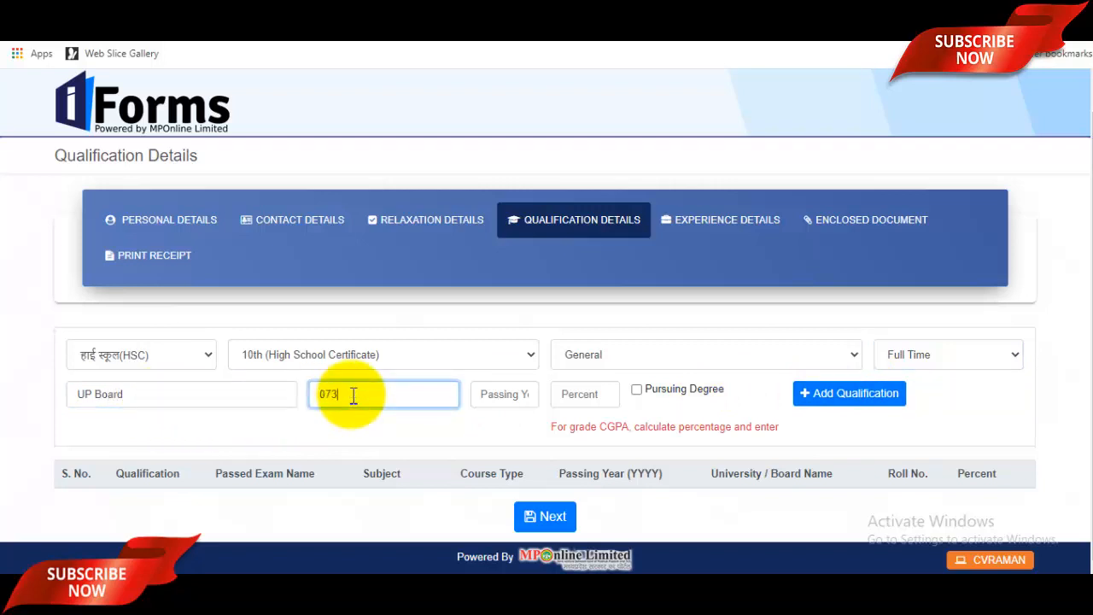
pyautogui.click(498, 395)
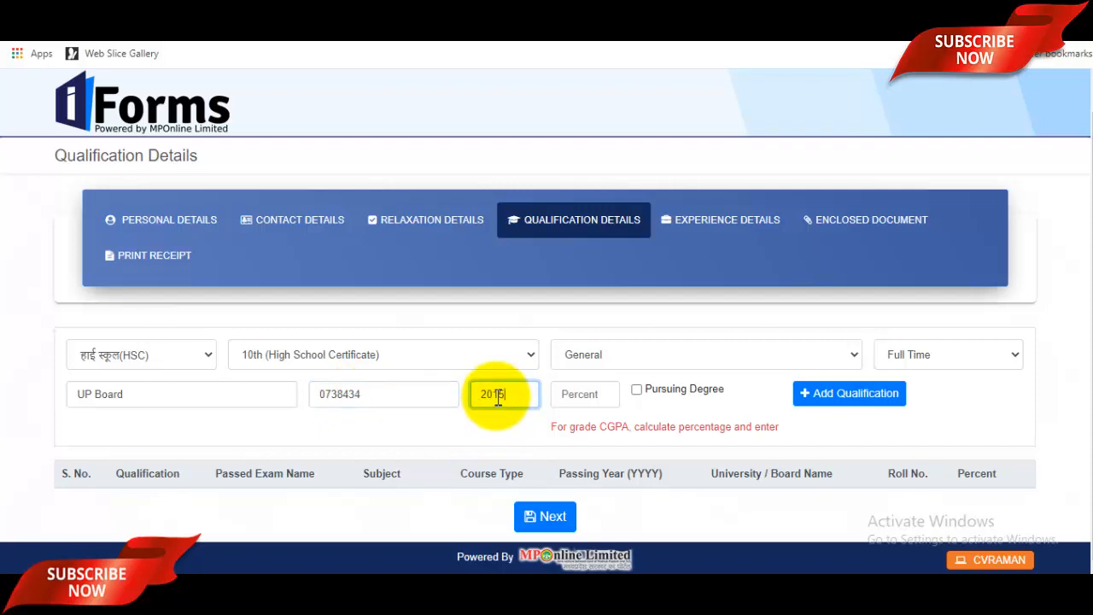
pyautogui.click(571, 397)
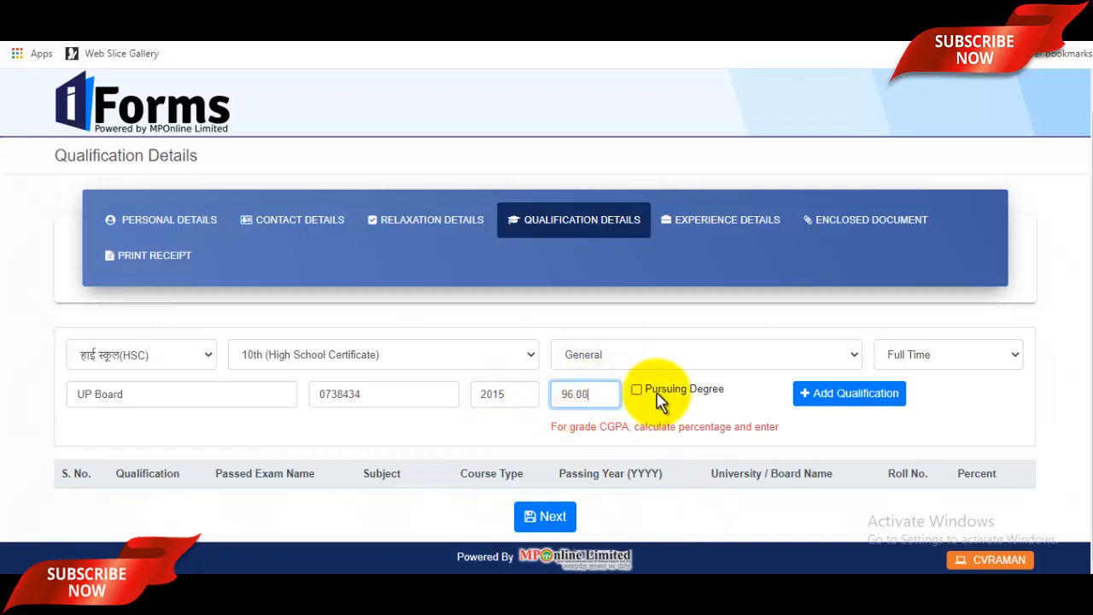
pyautogui.click(822, 399)
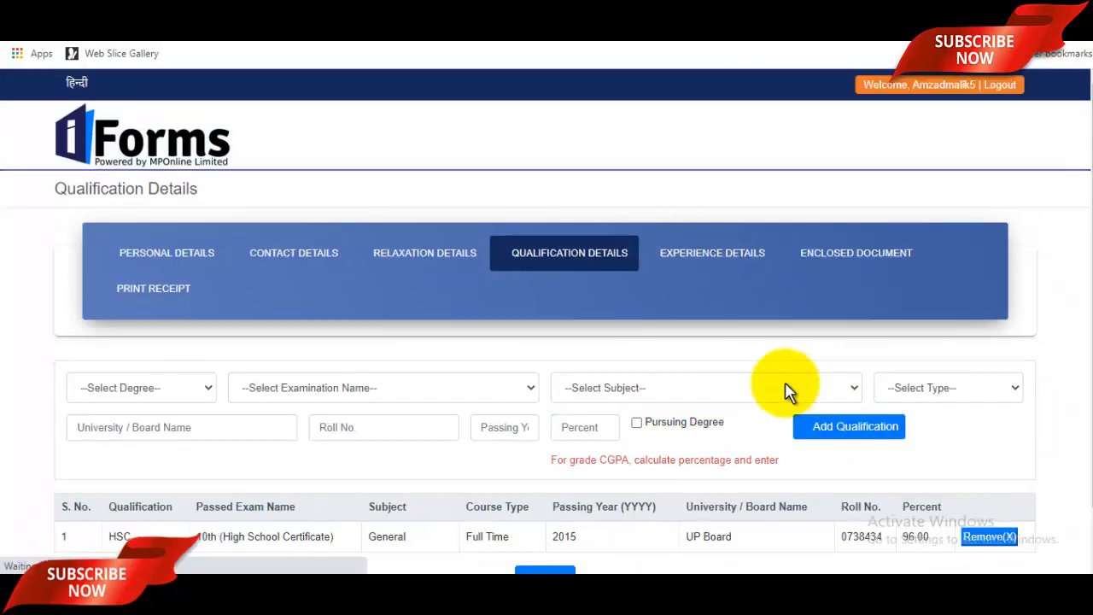
# Step: Choose Diploma degree, ITI examination, FITTER subject and Full Time course type
pyautogui.scroll(-1, 791, 400)
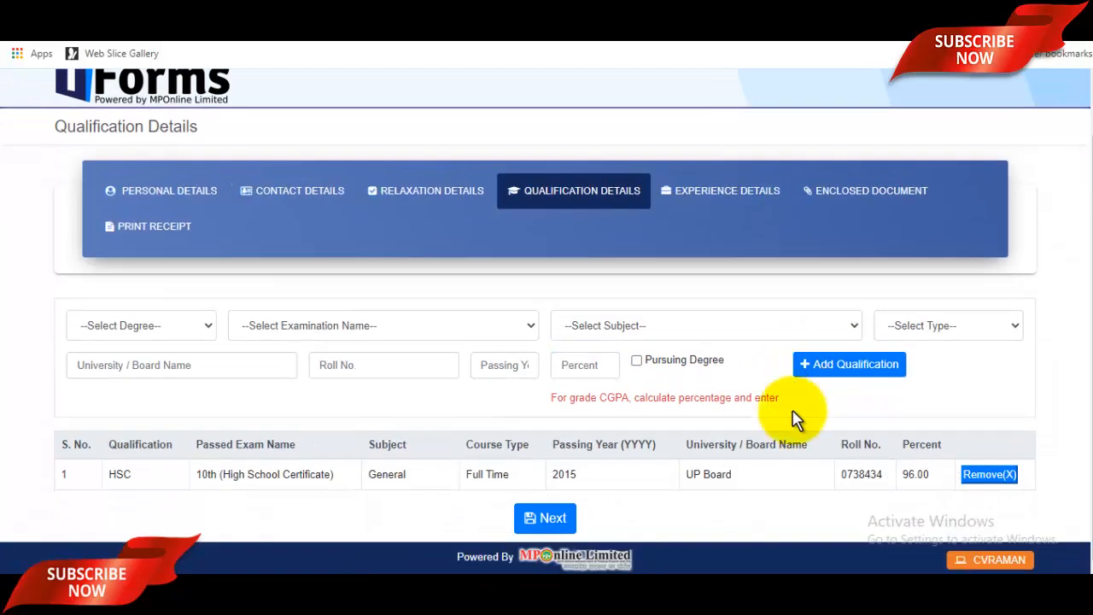
pyautogui.click(192, 327)
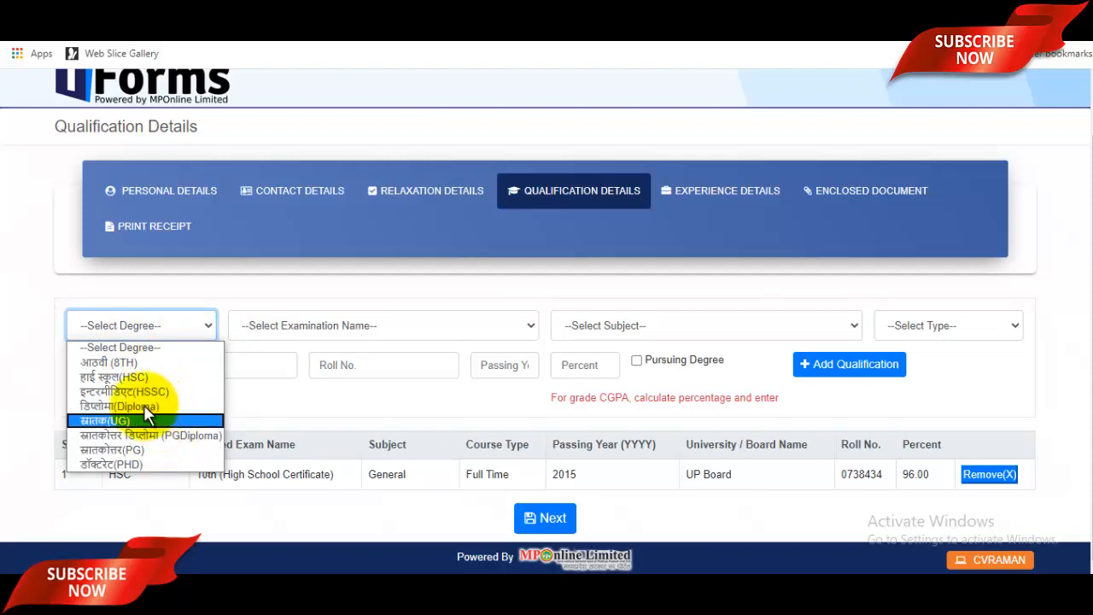
pyautogui.click(141, 406)
pyautogui.click(174, 335)
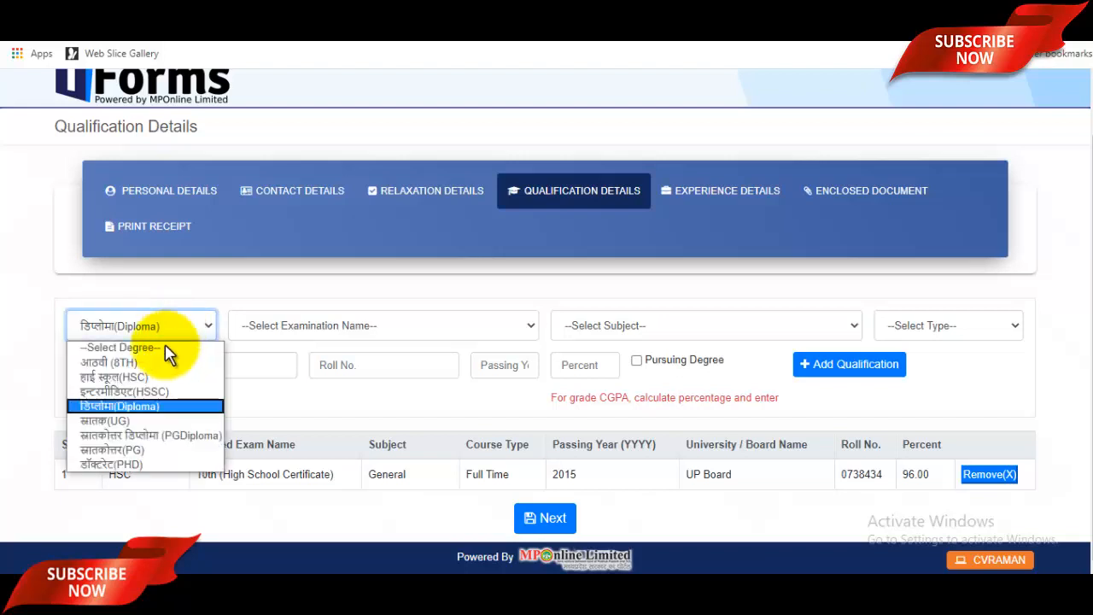
pyautogui.click(303, 329)
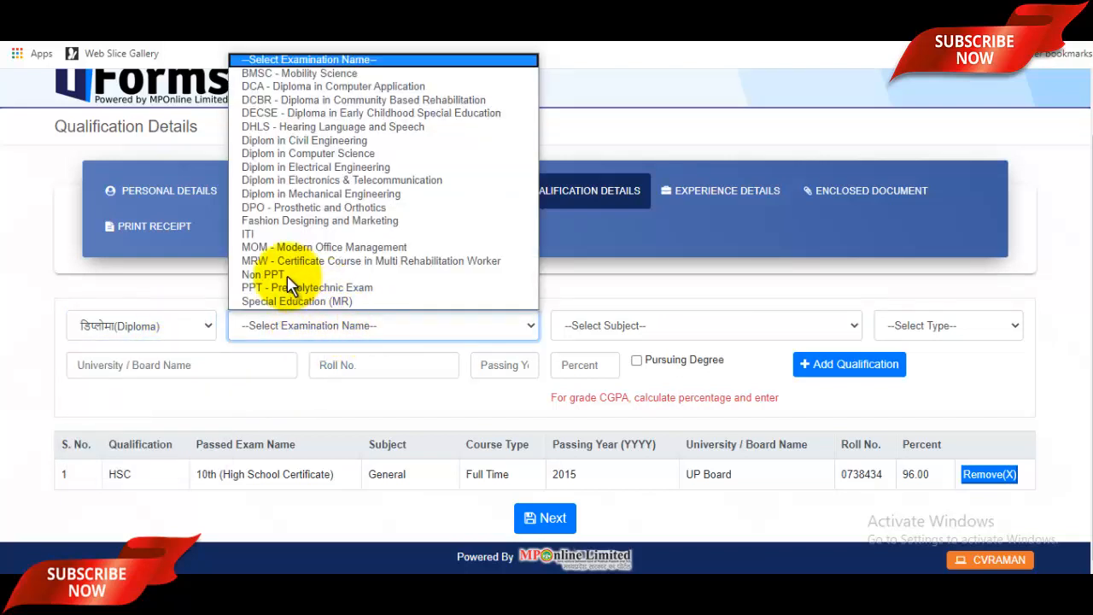
pyautogui.click(260, 234)
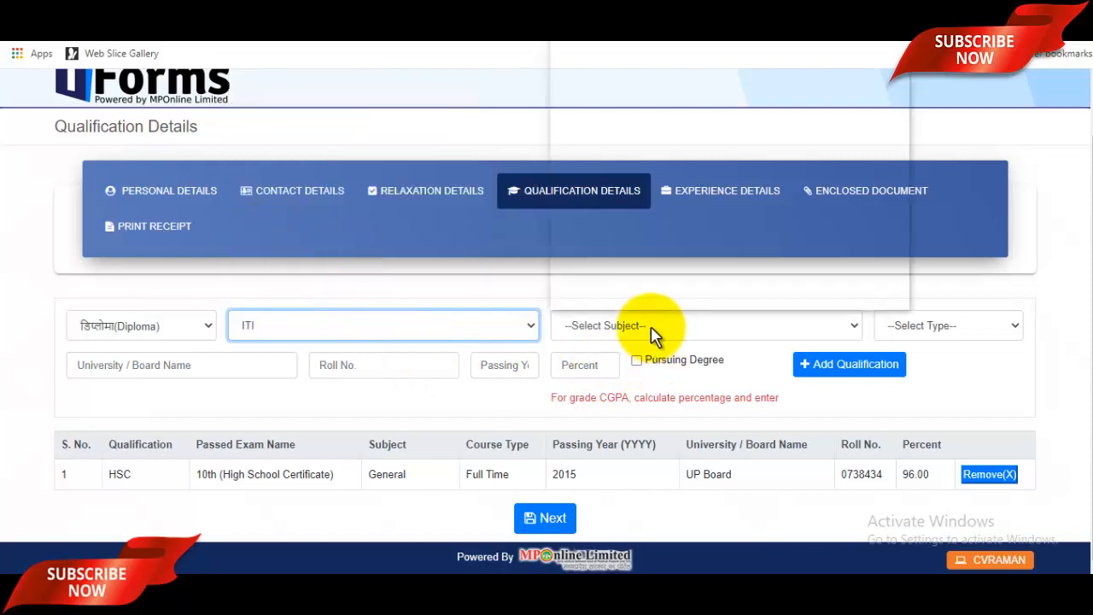
pyautogui.click(654, 325)
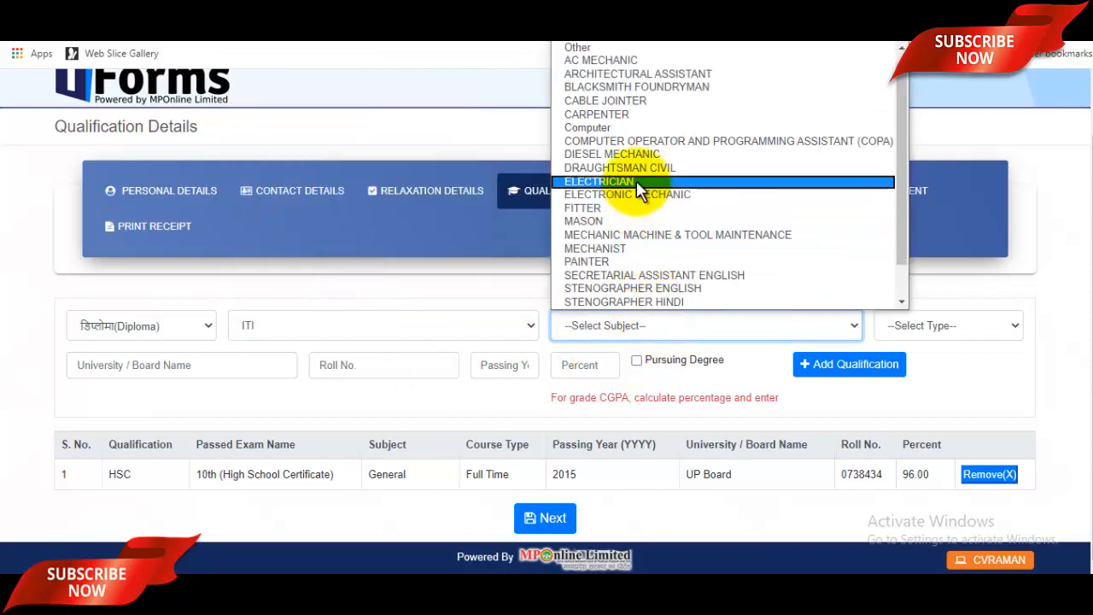
pyautogui.press('f')
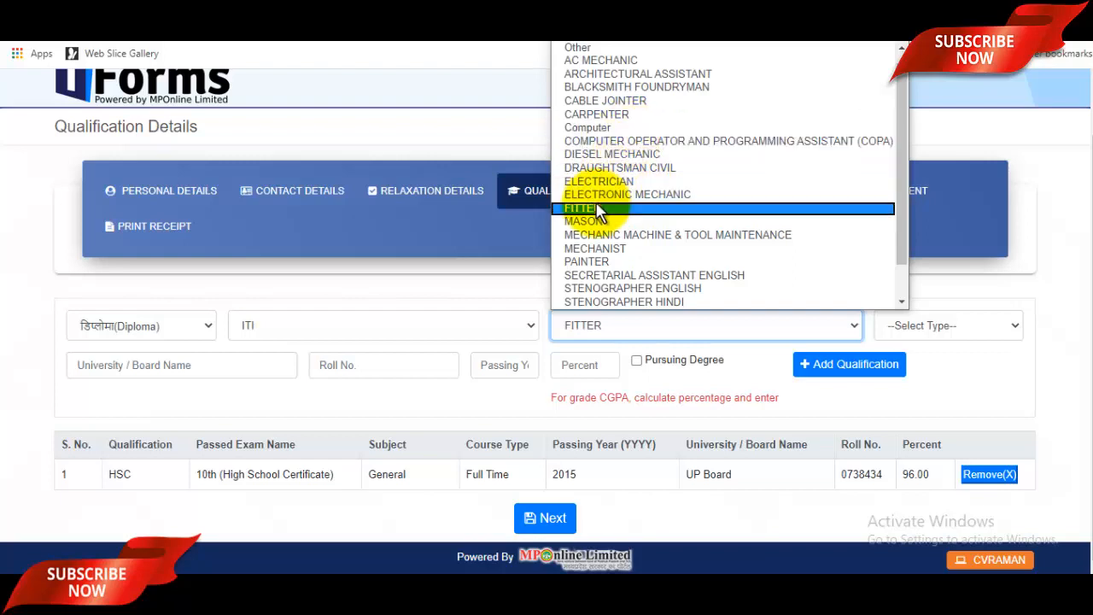
pyautogui.click(598, 211)
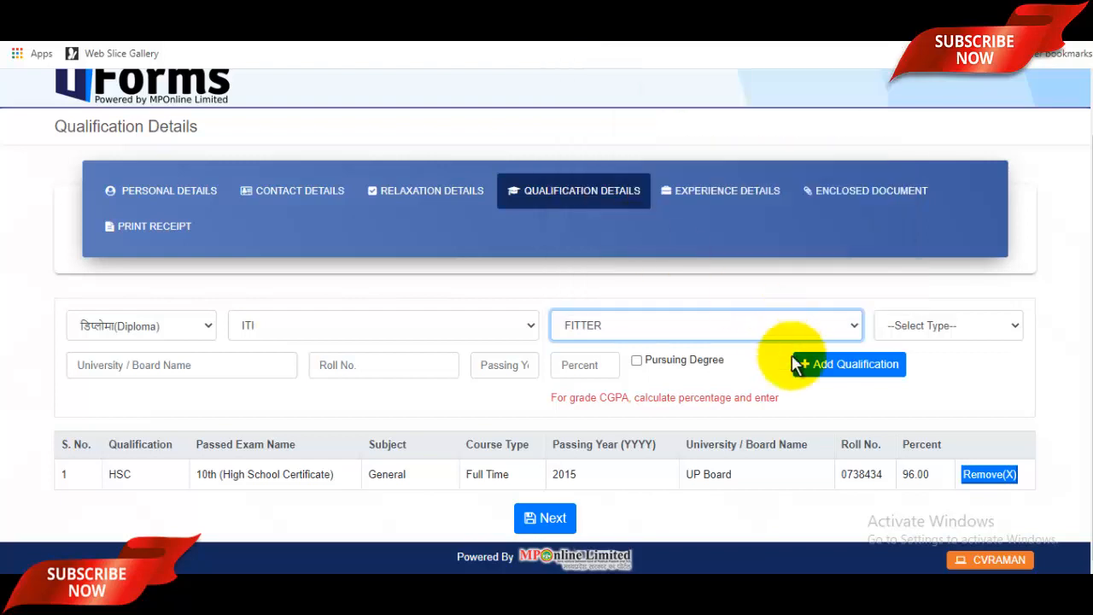
pyautogui.click(939, 323)
pyautogui.press('Up')
pyautogui.press('Return')
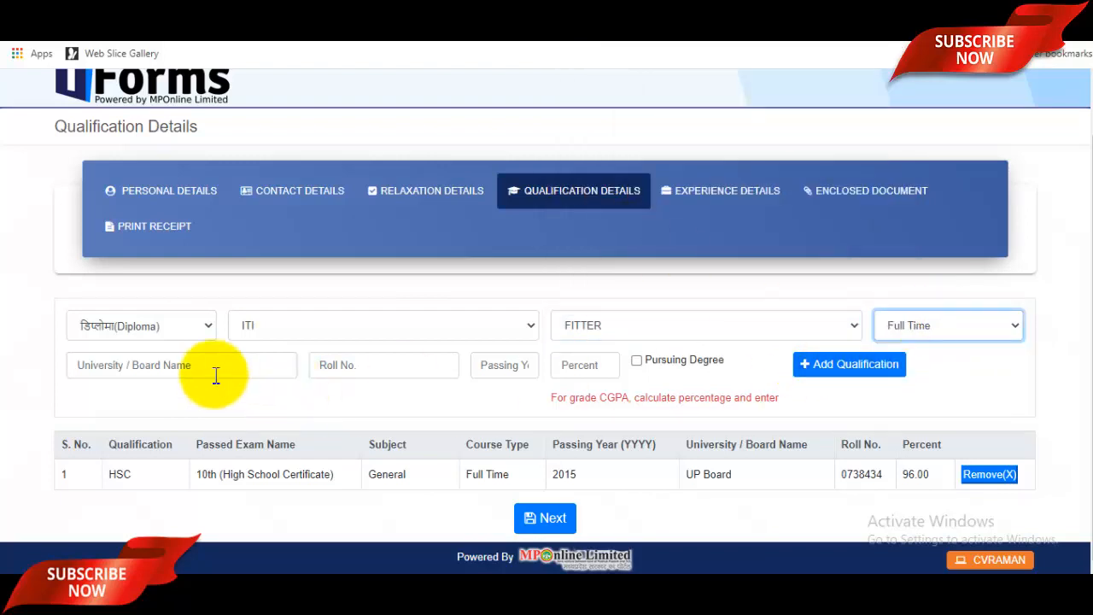
# Step: Enter CCSU, the roll number, 2018 and 89.00, add the Diploma row, and save qualifications
pyautogui.click(191, 365)
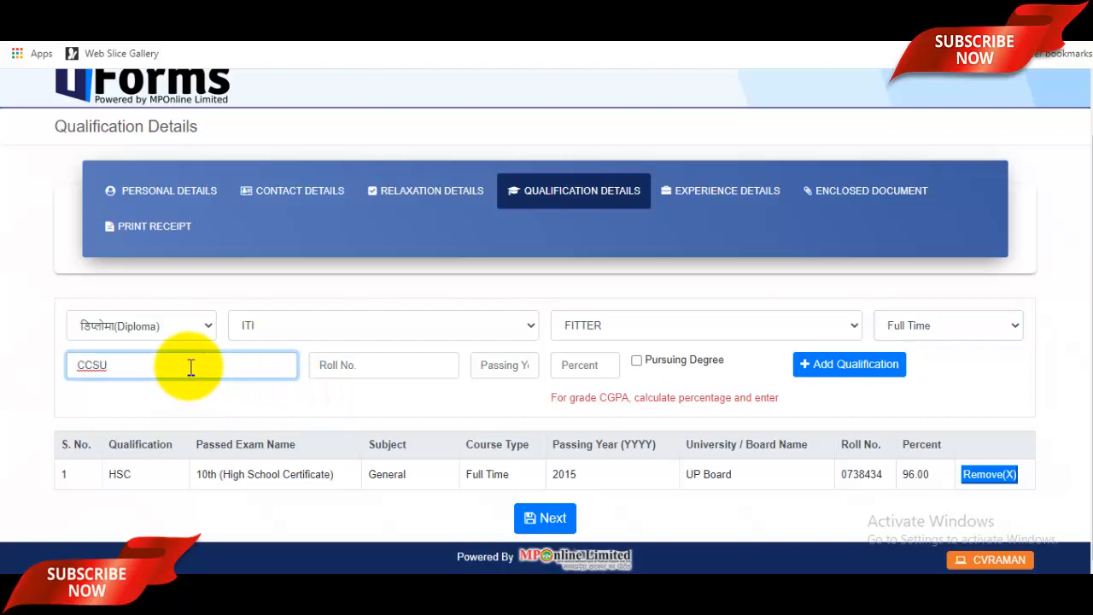
pyautogui.click(345, 374)
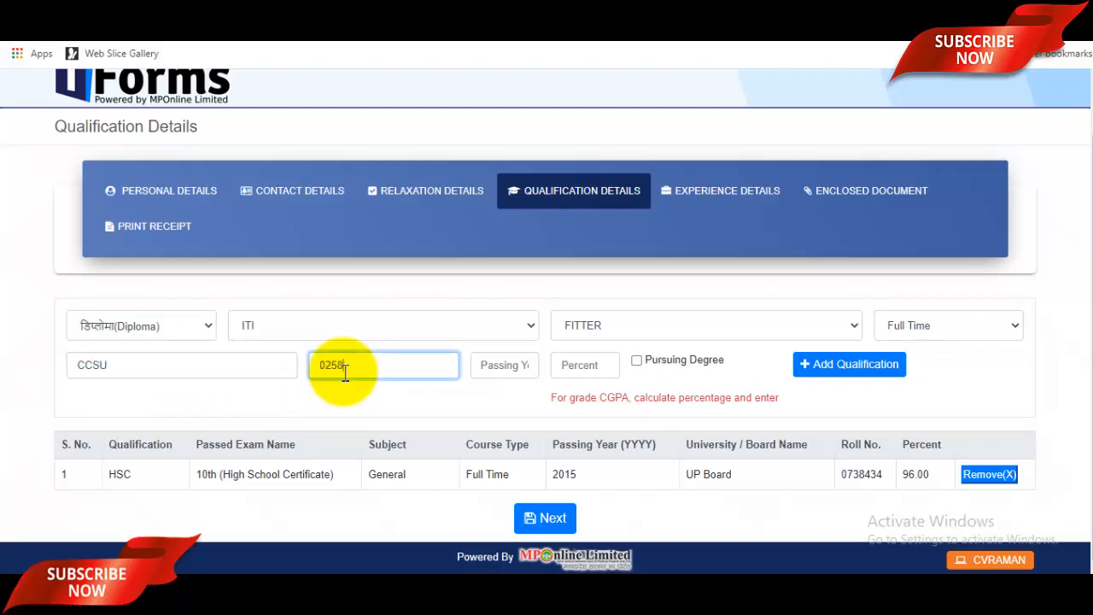
pyautogui.click(528, 373)
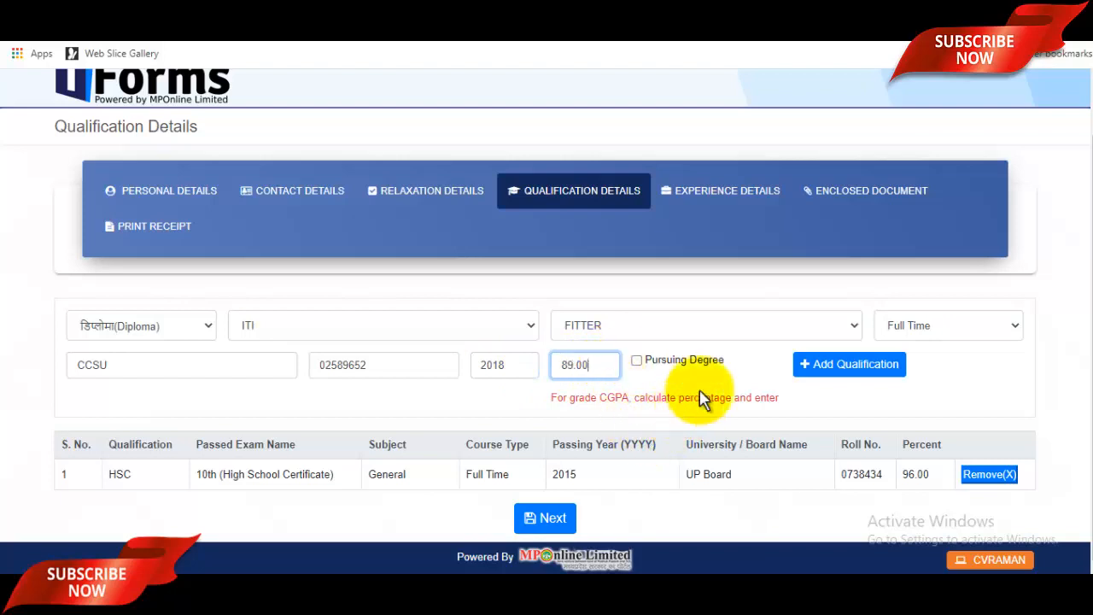
pyautogui.click(845, 368)
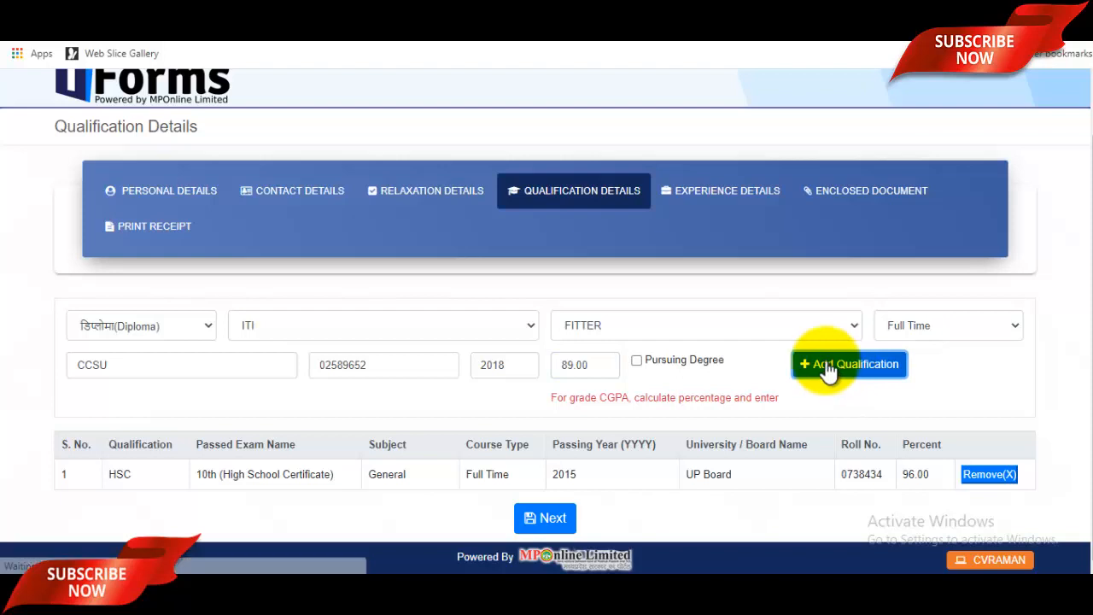
pyautogui.scroll(-2, 810, 381)
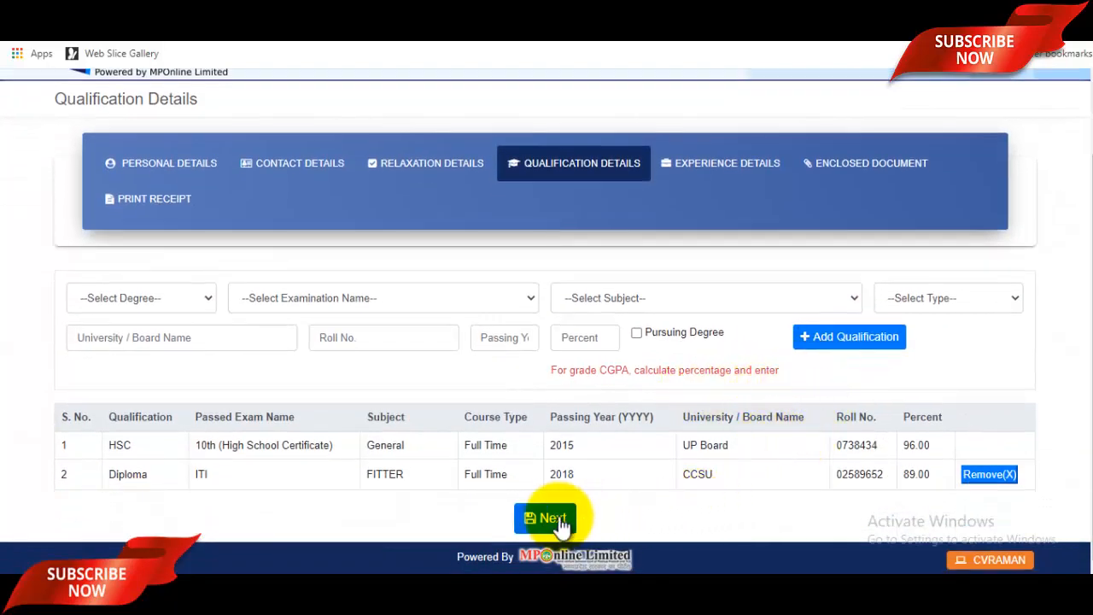
pyautogui.click(558, 515)
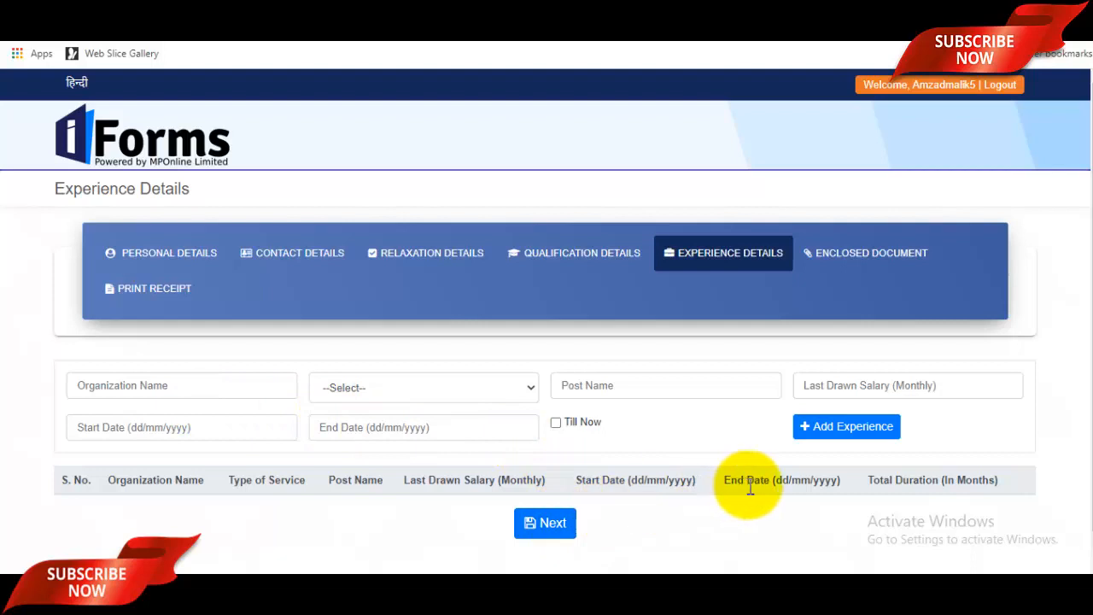
# Step: Leave all Experience Details fields blank and continue to the document upload page
pyautogui.click(224, 381)
pyautogui.click(394, 395)
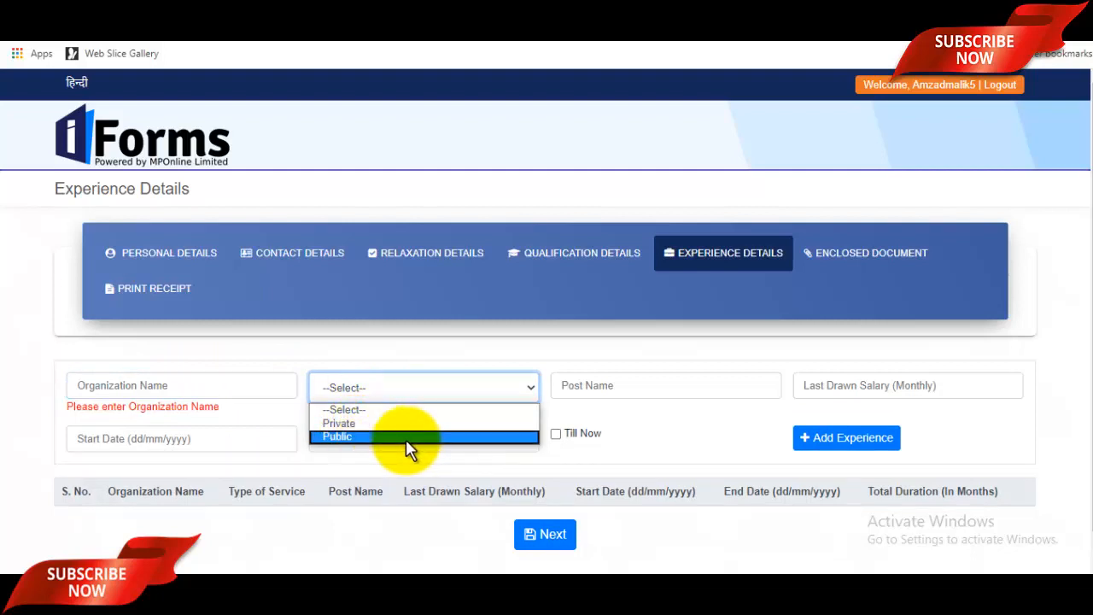
pyautogui.click(653, 386)
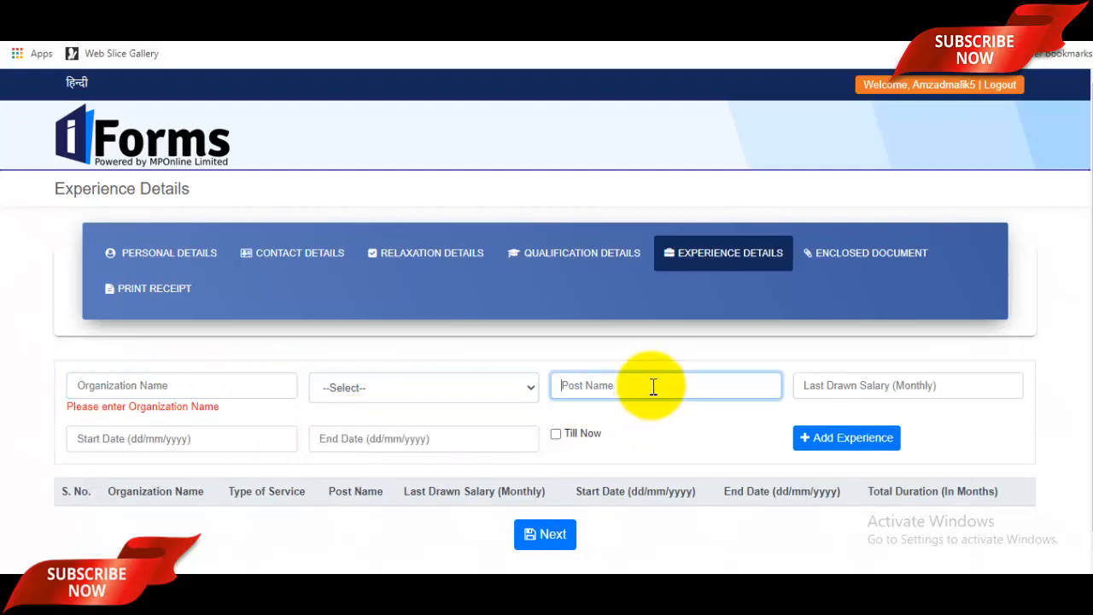
pyautogui.click(892, 390)
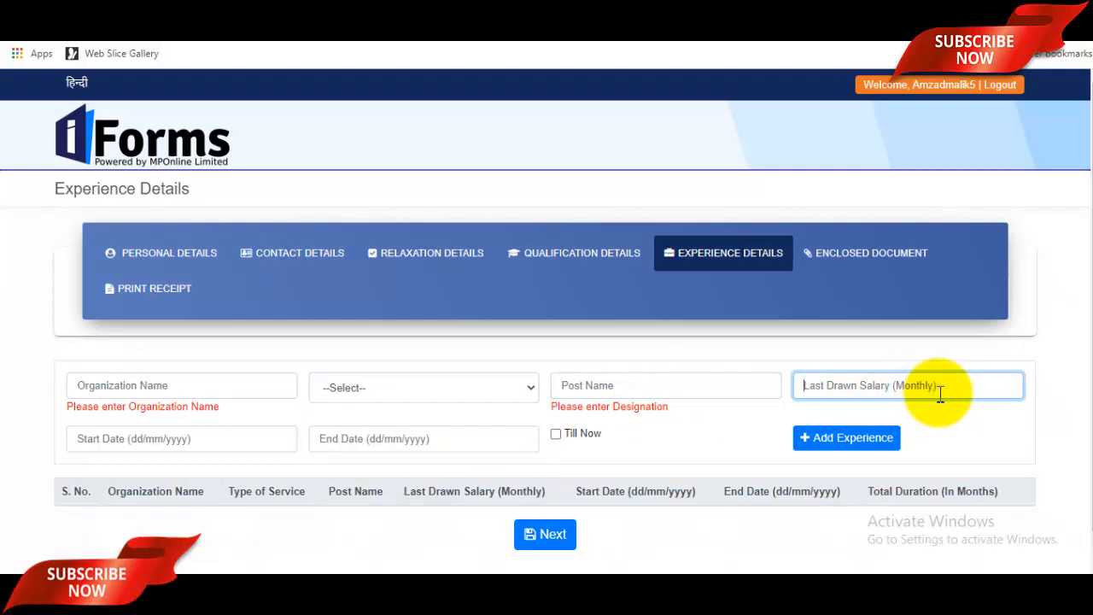
pyautogui.click(200, 441)
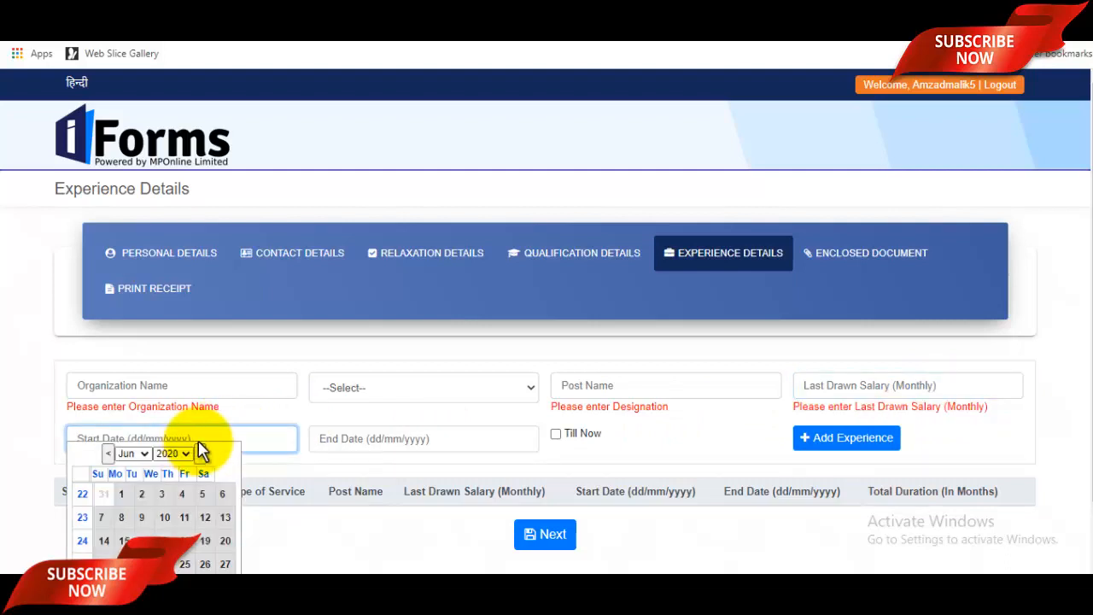
pyautogui.click(440, 442)
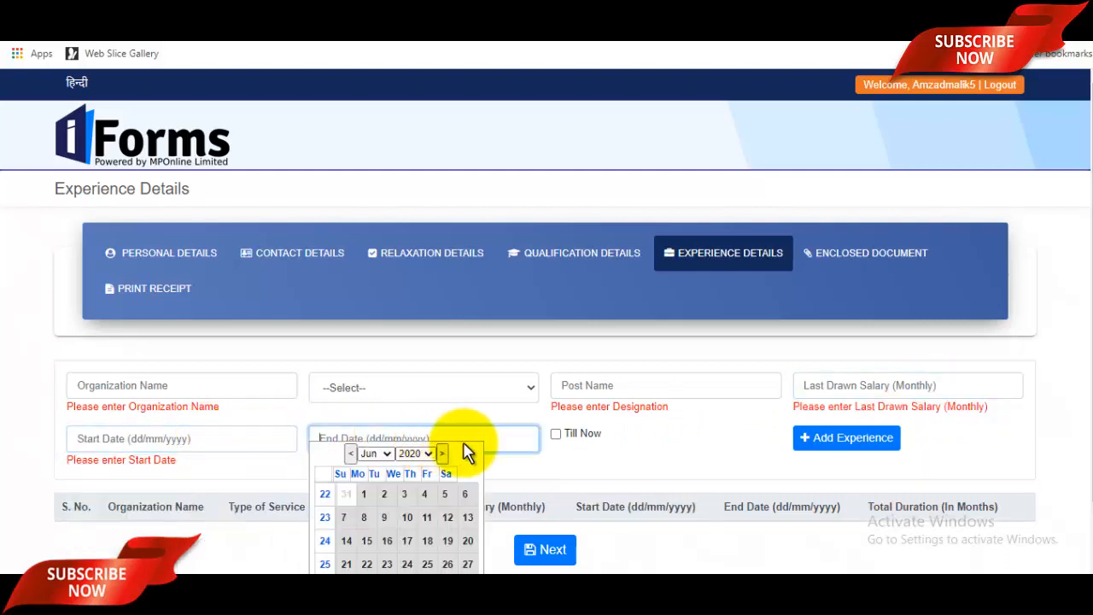
pyautogui.click(1075, 411)
pyautogui.scroll(-1, 766, 475)
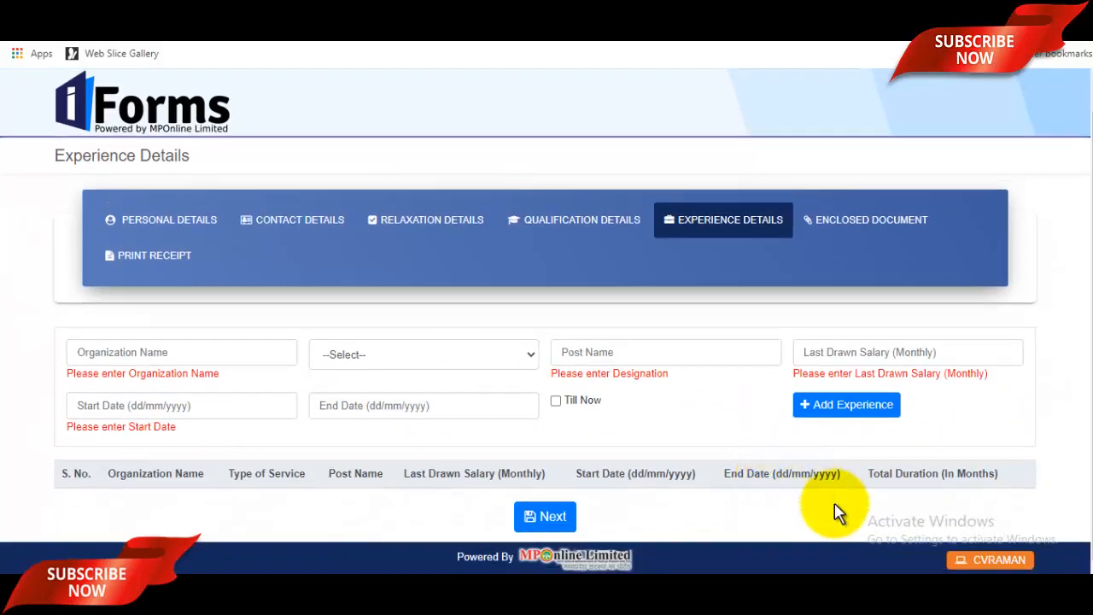
pyautogui.click(551, 518)
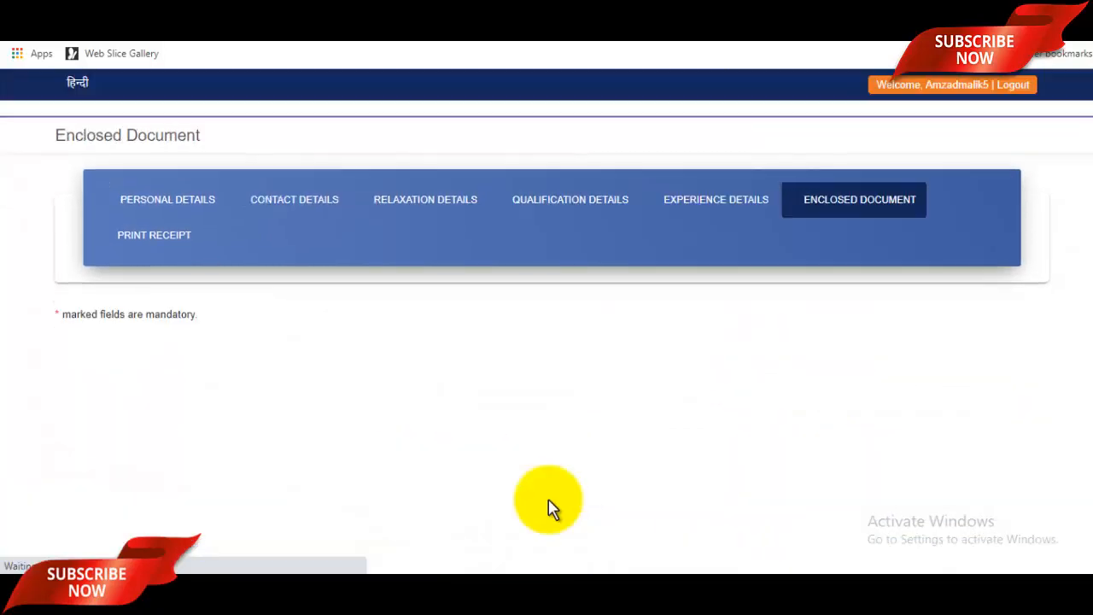
# Step: Upload randompassport from the Pictures folder as the photo and accept its crop
pyautogui.scroll(-3, 581, 495)
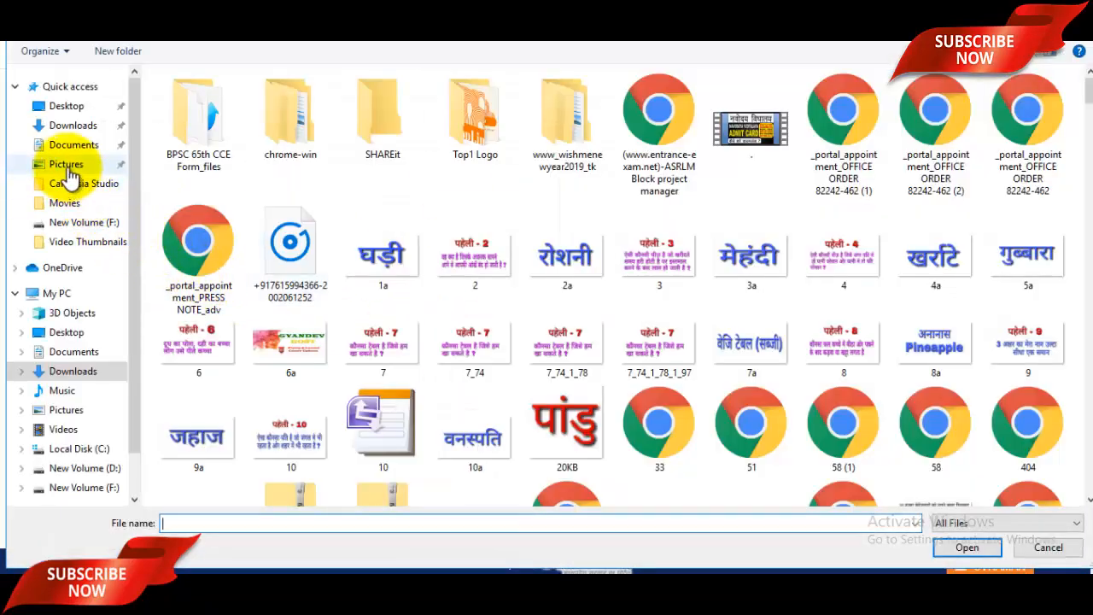
pyautogui.click(69, 166)
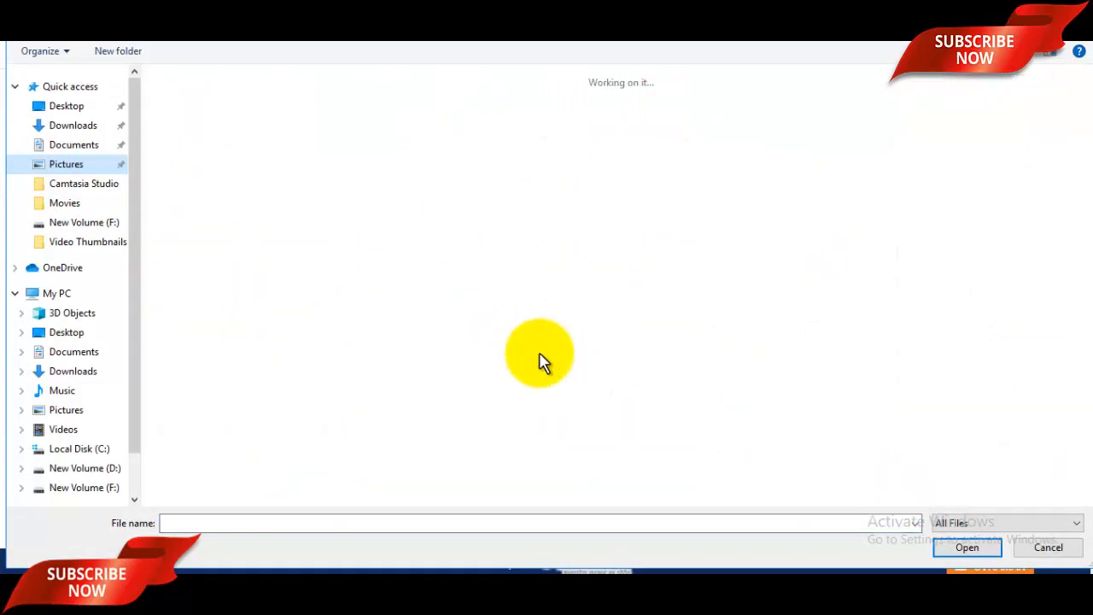
pyautogui.scroll(-4, 567, 329)
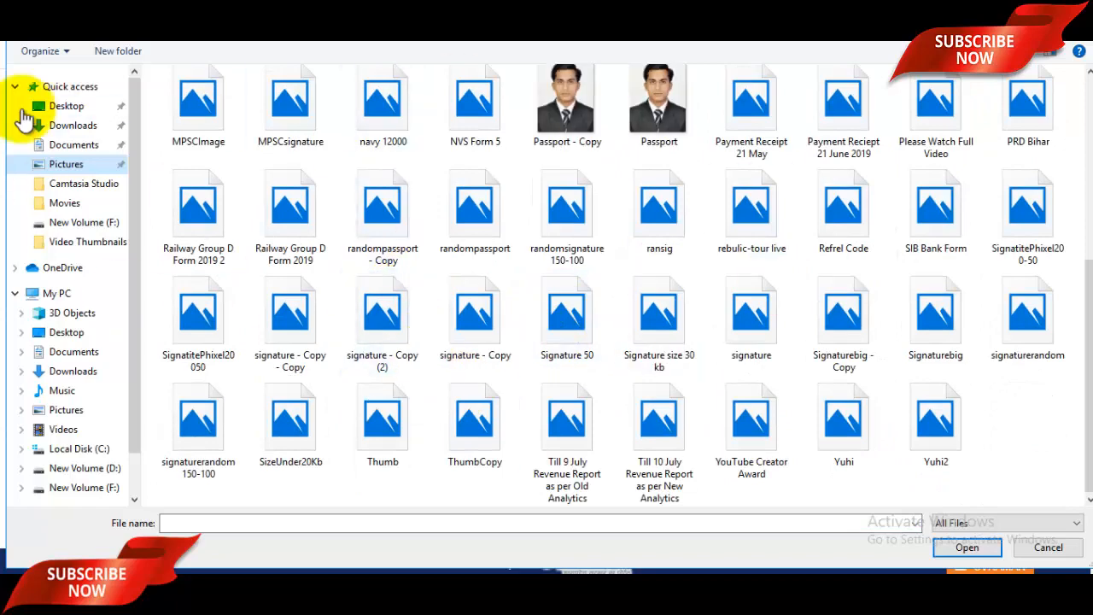
pyautogui.scroll(4, 305, 251)
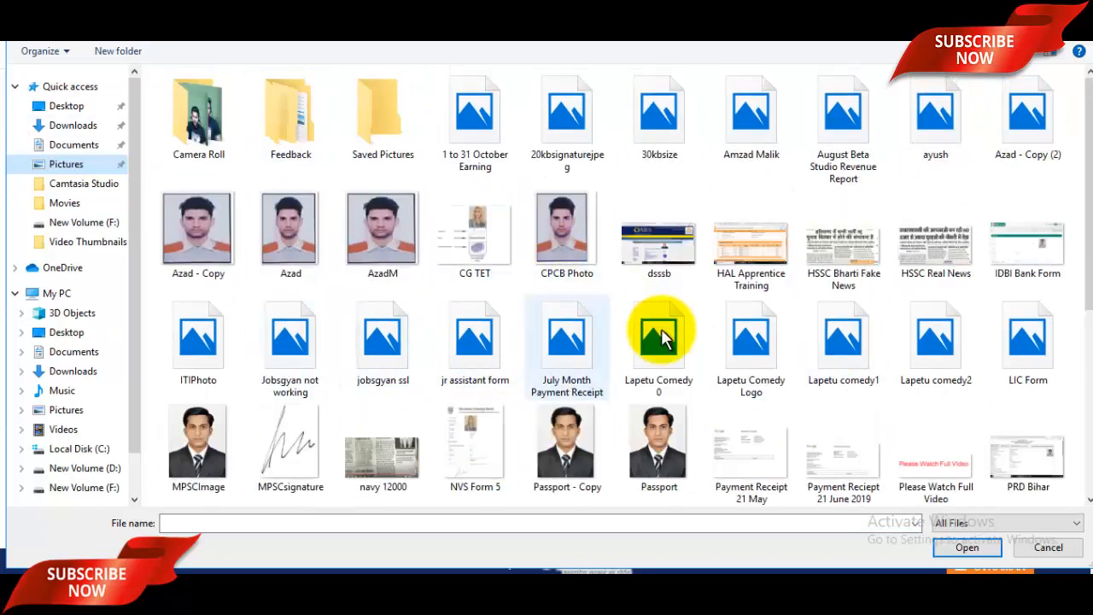
pyautogui.scroll(-3, 521, 330)
pyautogui.click(479, 246)
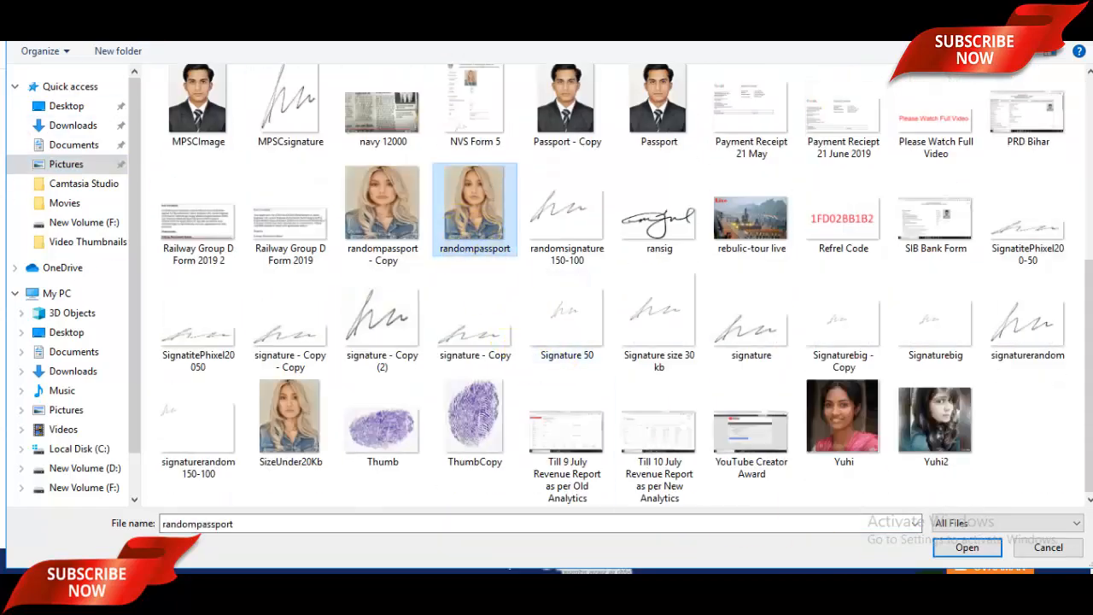
pyautogui.click(967, 547)
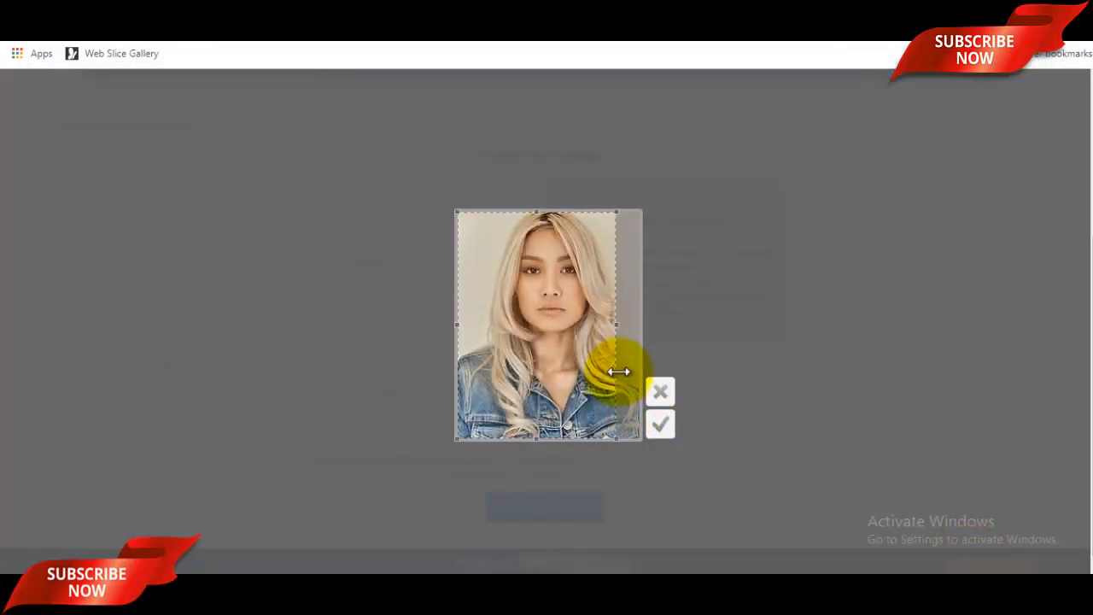
pyautogui.click(651, 426)
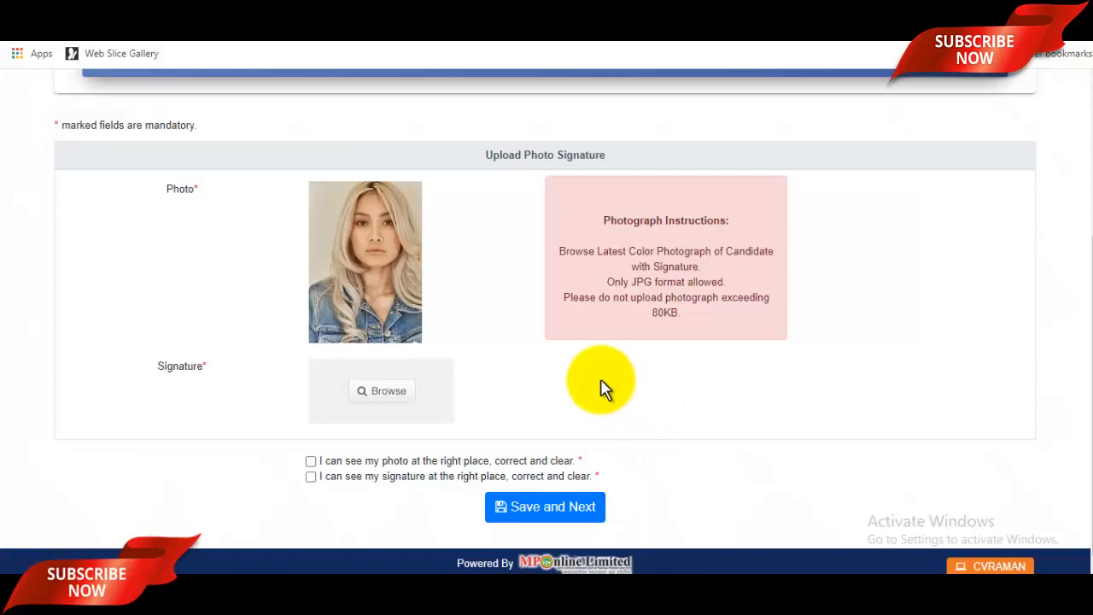
# Step: Upload signaturerandom as the signature, adjusting and accepting its crop
pyautogui.click(427, 393)
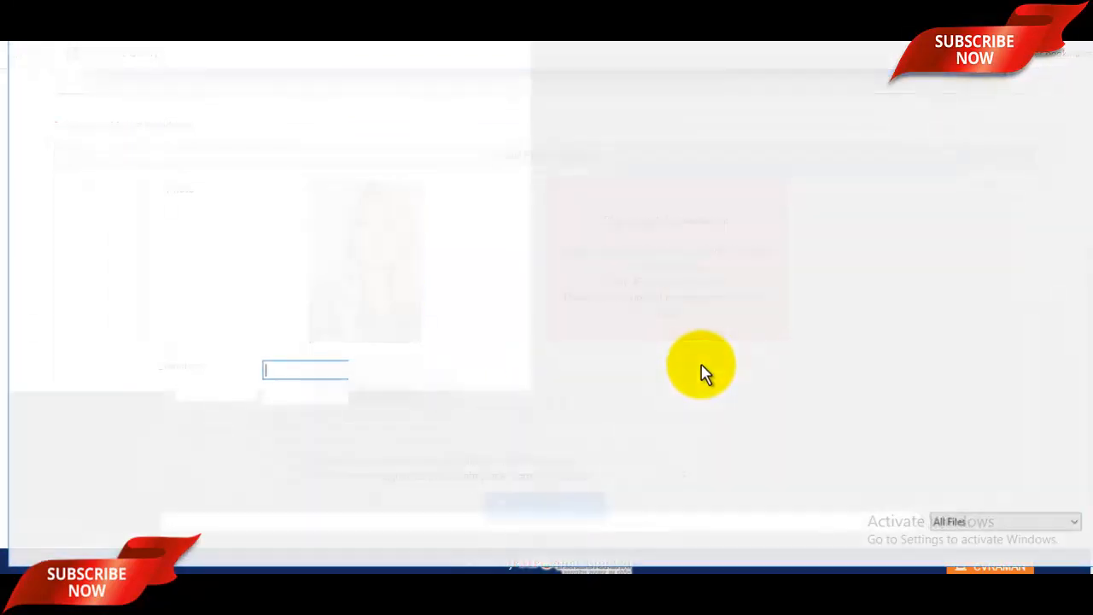
pyautogui.scroll(-5, 706, 378)
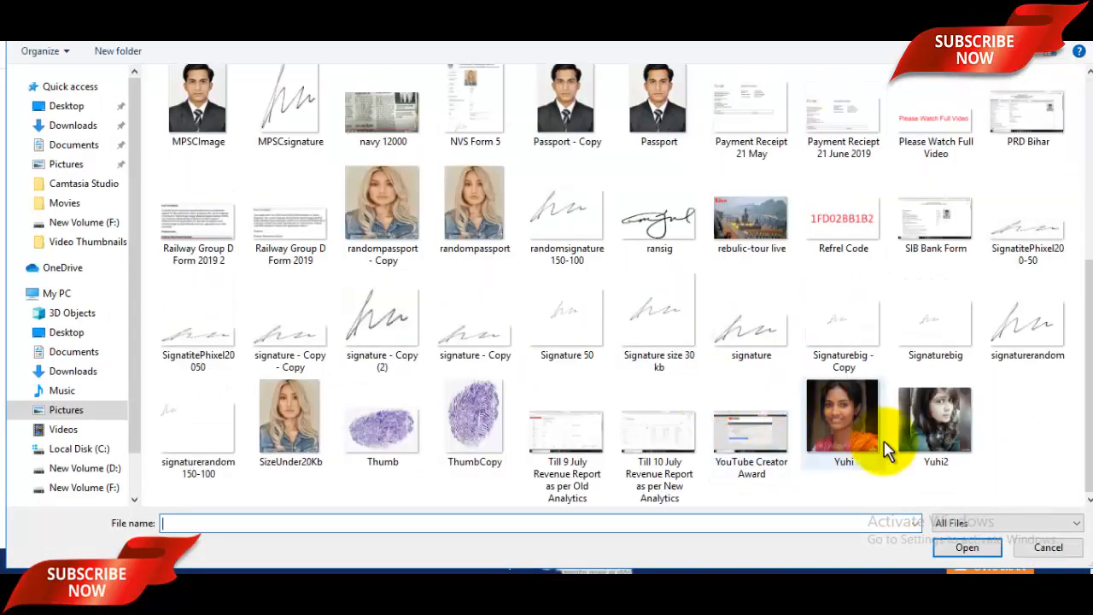
pyautogui.click(1044, 349)
pyautogui.click(974, 545)
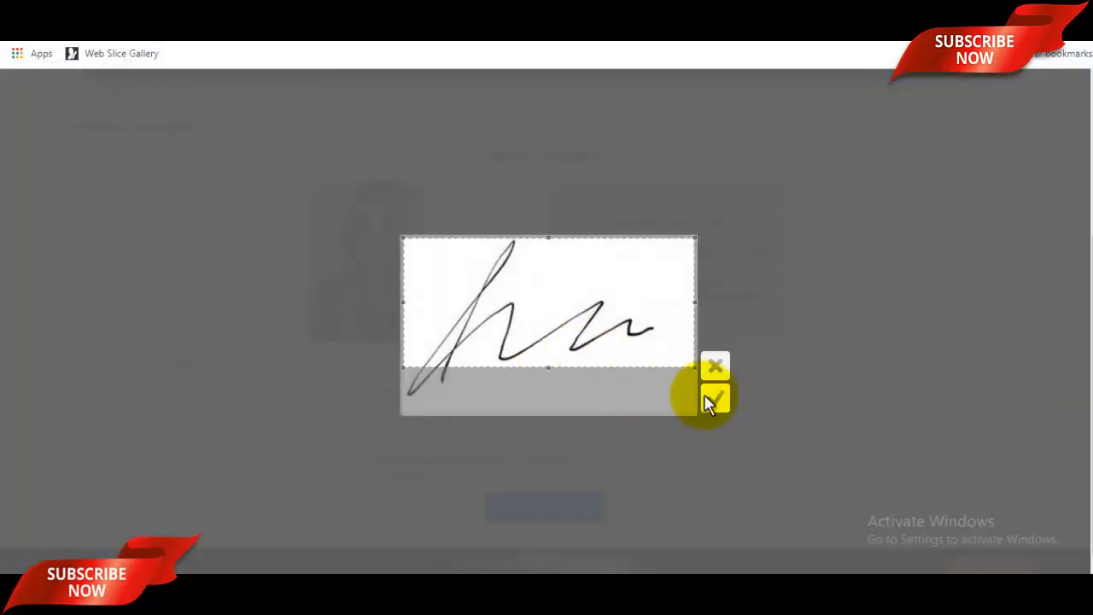
pyautogui.moveTo(642, 342)
pyautogui.mouseDown()
pyautogui.moveTo(639, 357)
pyautogui.moveTo(647, 346)
pyautogui.mouseUp()
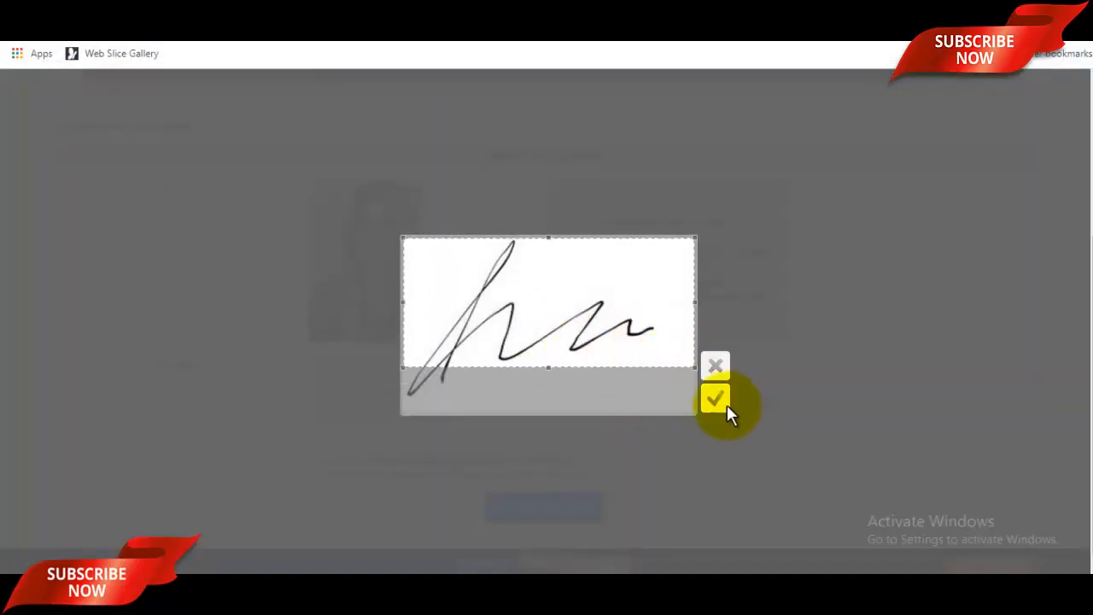
pyautogui.click(715, 399)
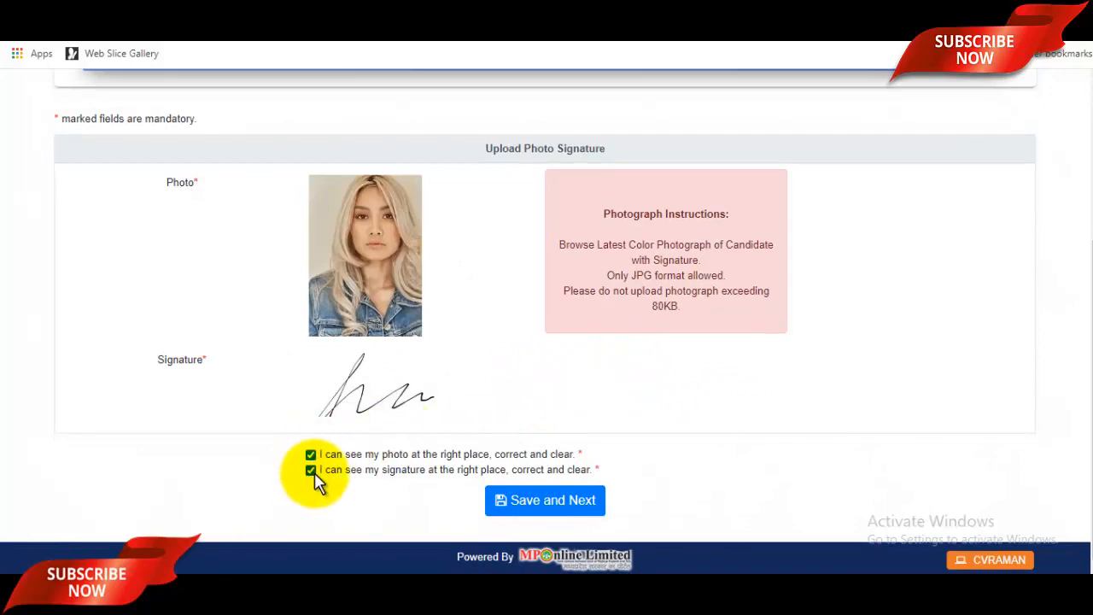
# Step: Save the photo and signature to reach the Print Receipt page
pyautogui.scroll(3, 715, 439)
pyautogui.scroll(-3, 715, 439)
pyautogui.click(598, 500)
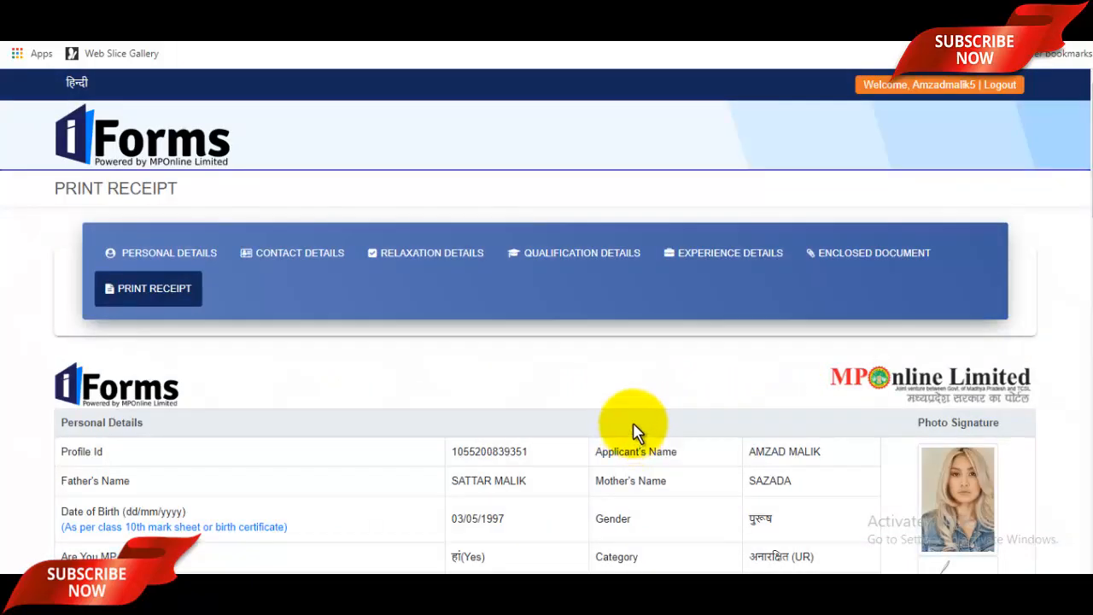
pyautogui.scroll(-2, 672, 379)
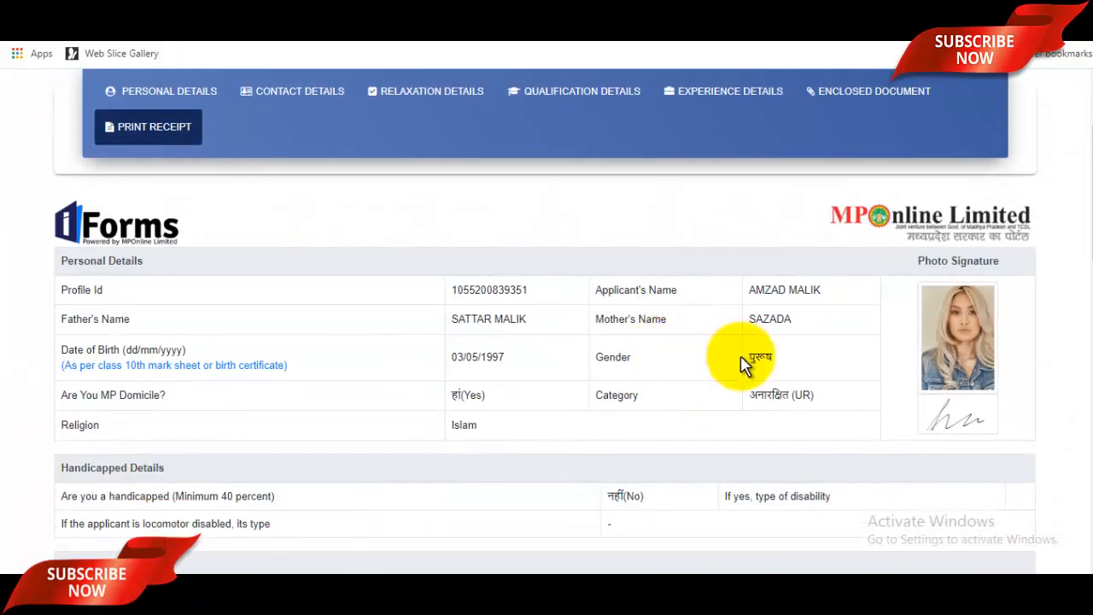
pyautogui.scroll(-15, 735, 357)
pyautogui.scroll(-1, 743, 368)
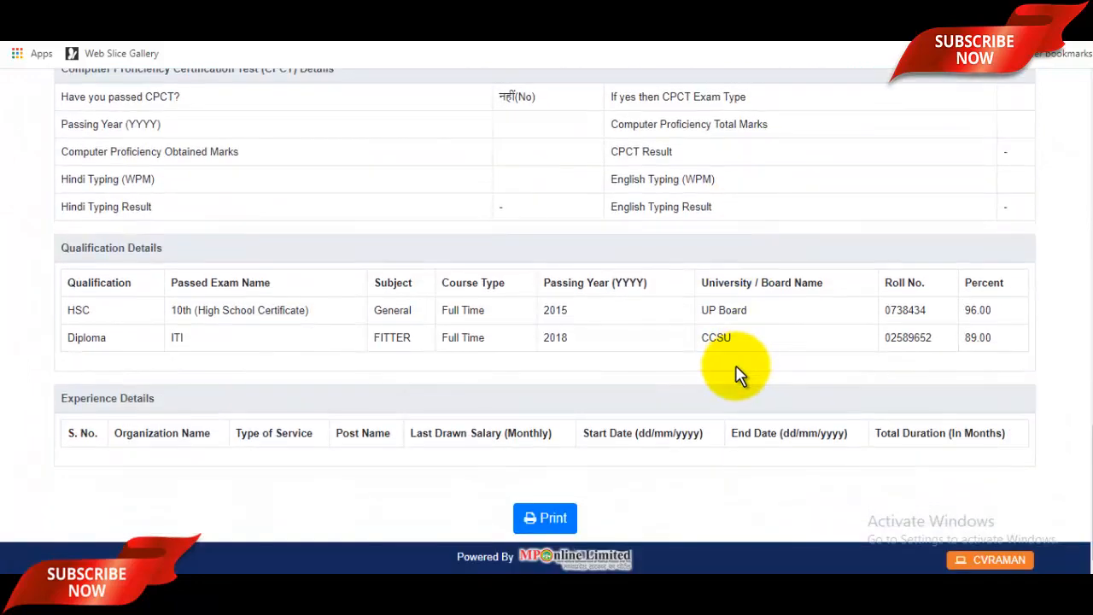
pyautogui.scroll(20, 709, 376)
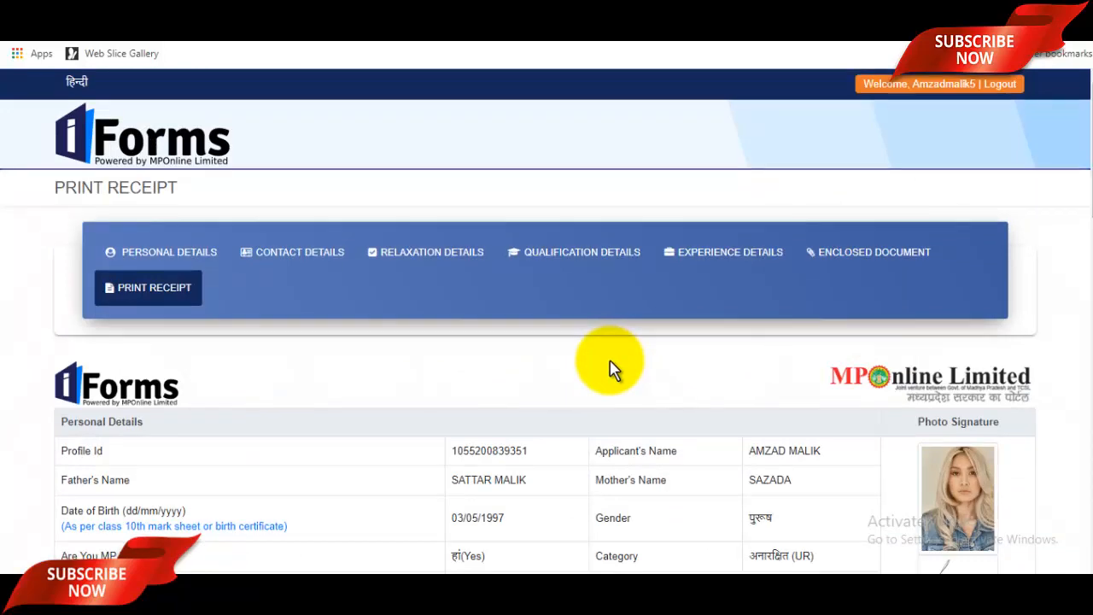
pyautogui.scroll(-20, 610, 368)
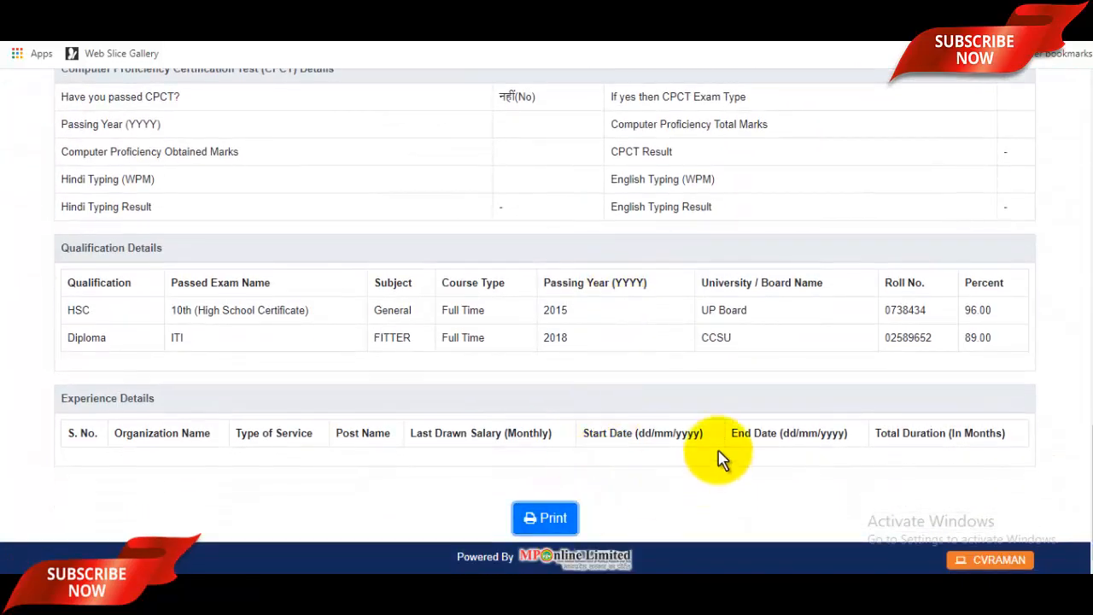
pyautogui.scroll(5, 725, 392)
pyautogui.scroll(8, 726, 396)
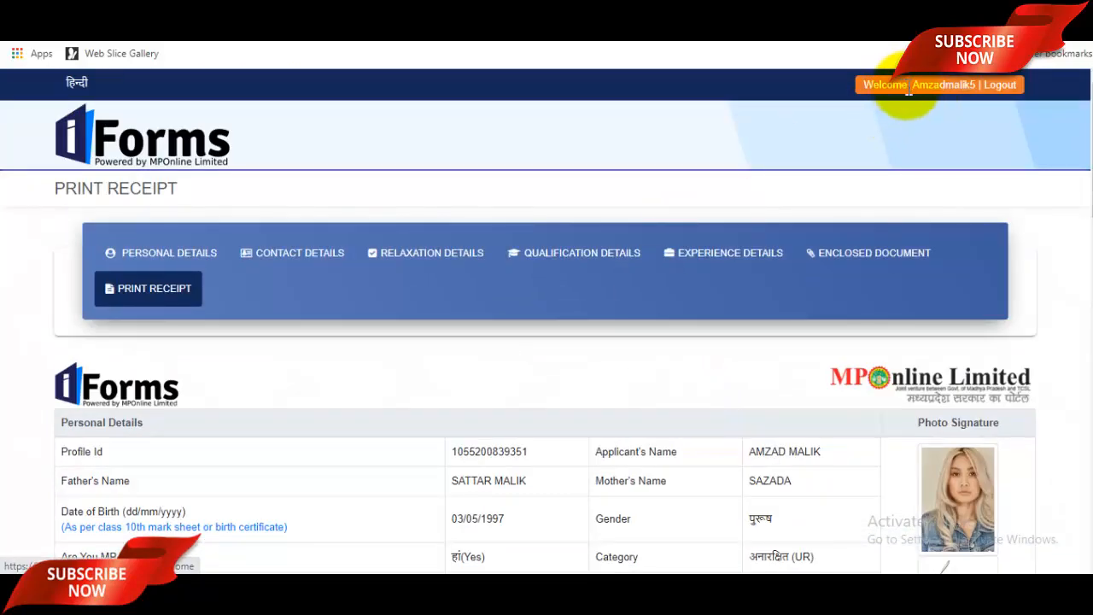
# Step: From the Welcome dashboard's Running Applications Forms, apply for the Wagon Repair Workshop Jhansi form
pyautogui.click(933, 88)
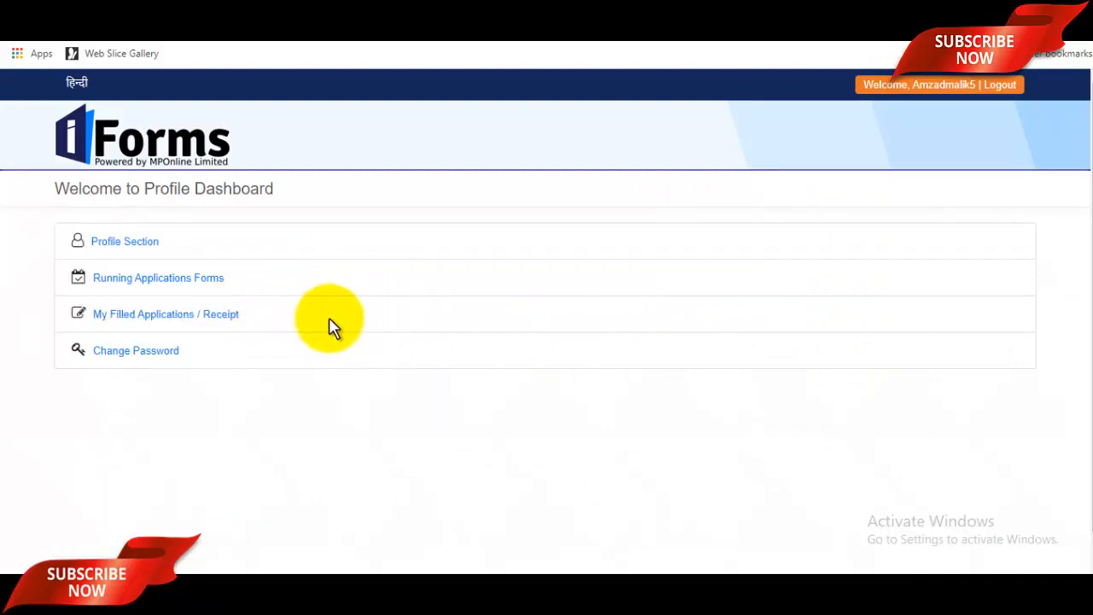
pyautogui.click(157, 282)
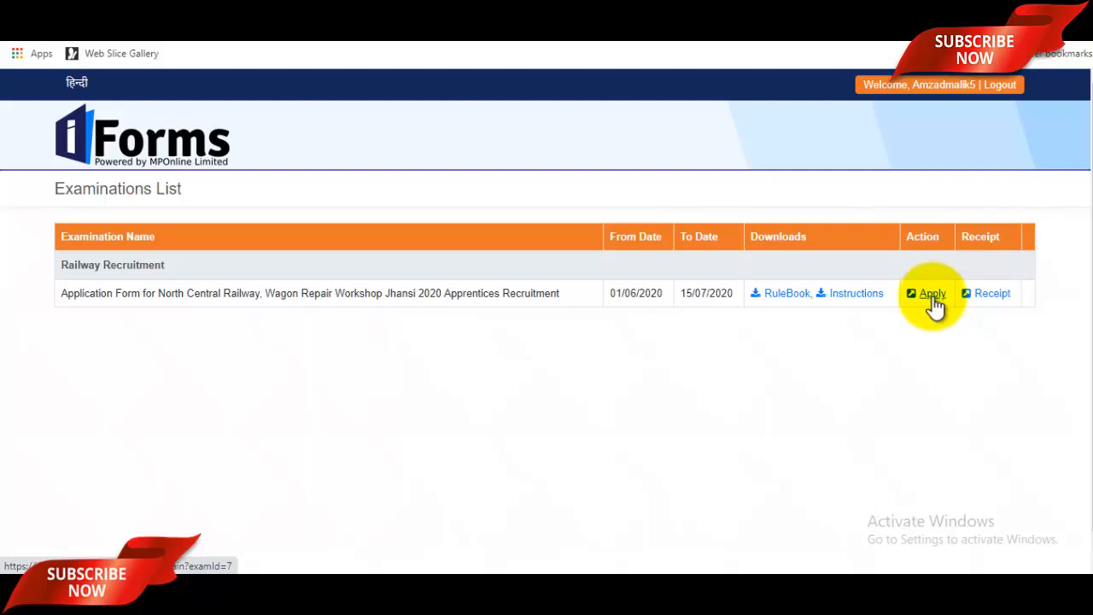
pyautogui.click(934, 299)
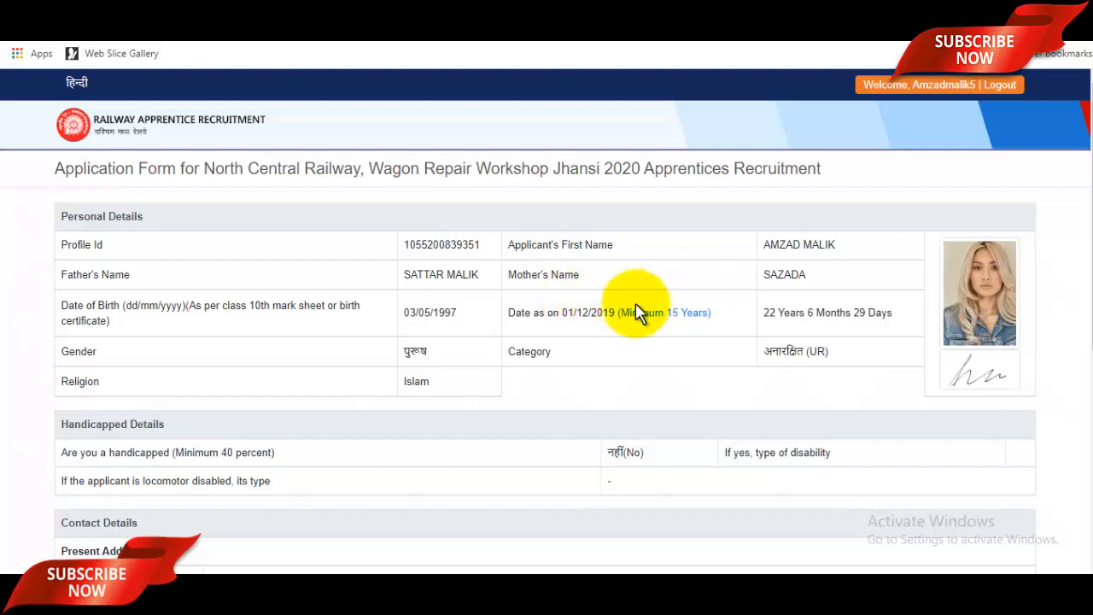
# Step: Review the prefilled contact and qualification details and proceed to post selection
pyautogui.scroll(-4, 637, 312)
pyautogui.scroll(-1, 639, 313)
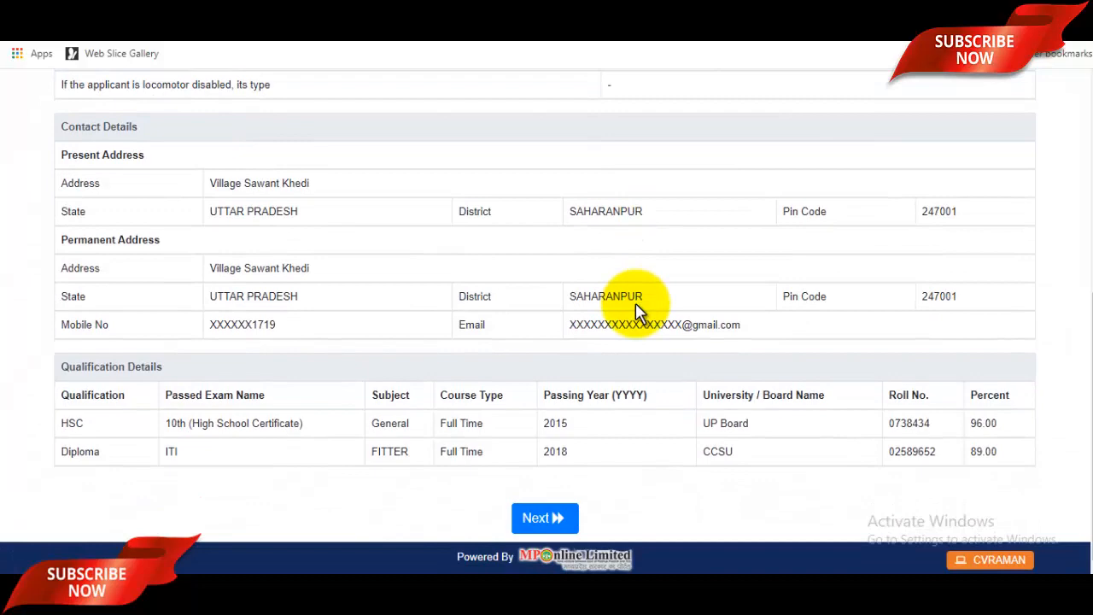
pyautogui.scroll(5, 636, 313)
pyautogui.scroll(-5, 652, 310)
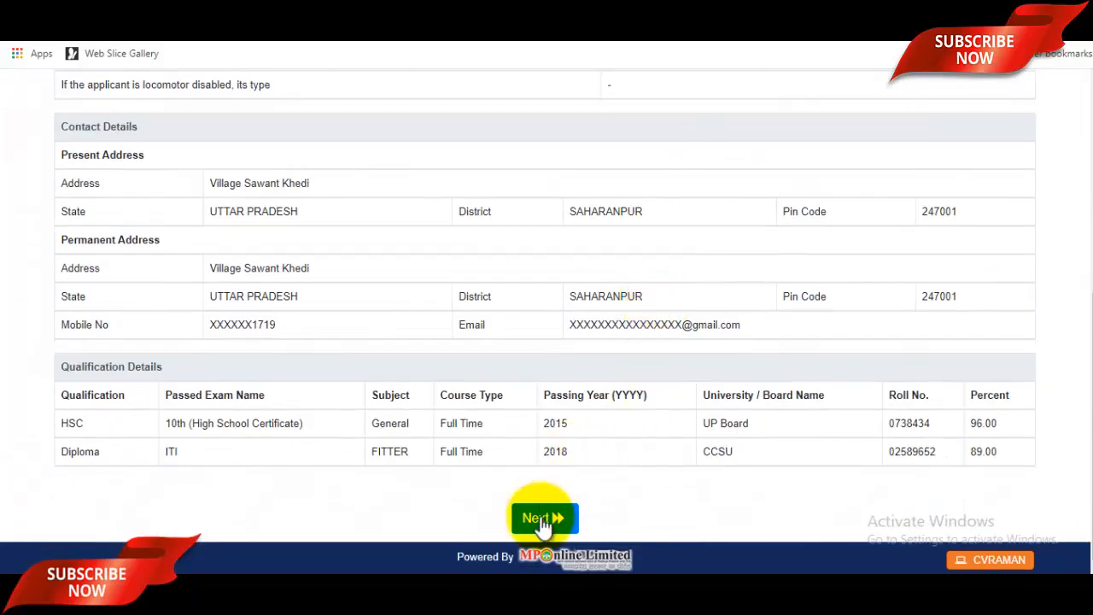
pyautogui.click(543, 521)
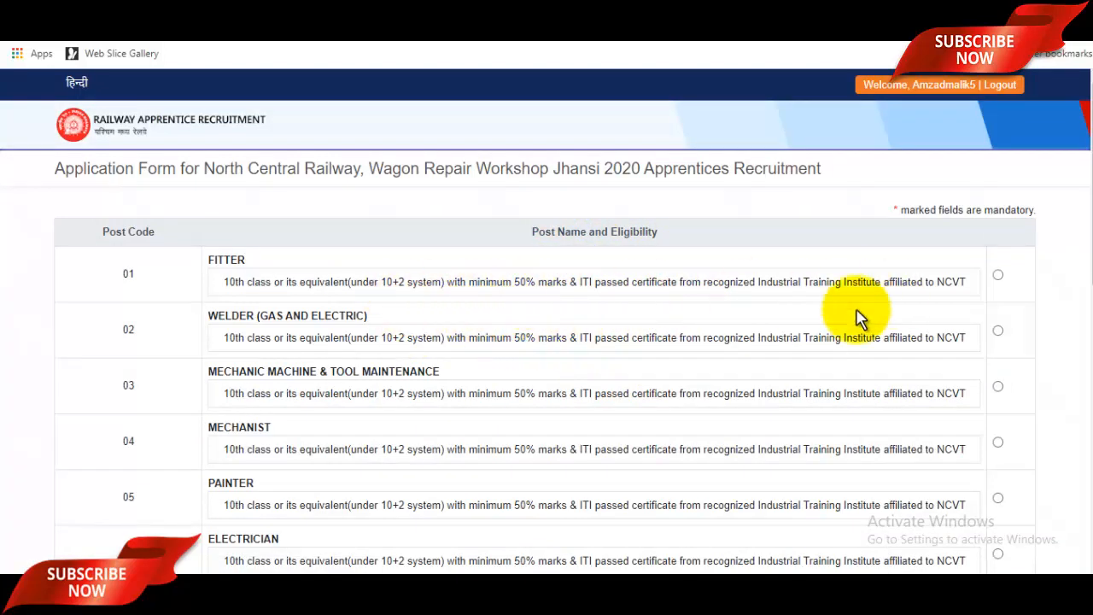
# Step: Select FITTER as the post being applied for
pyautogui.click(998, 276)
pyautogui.scroll(-6, 863, 359)
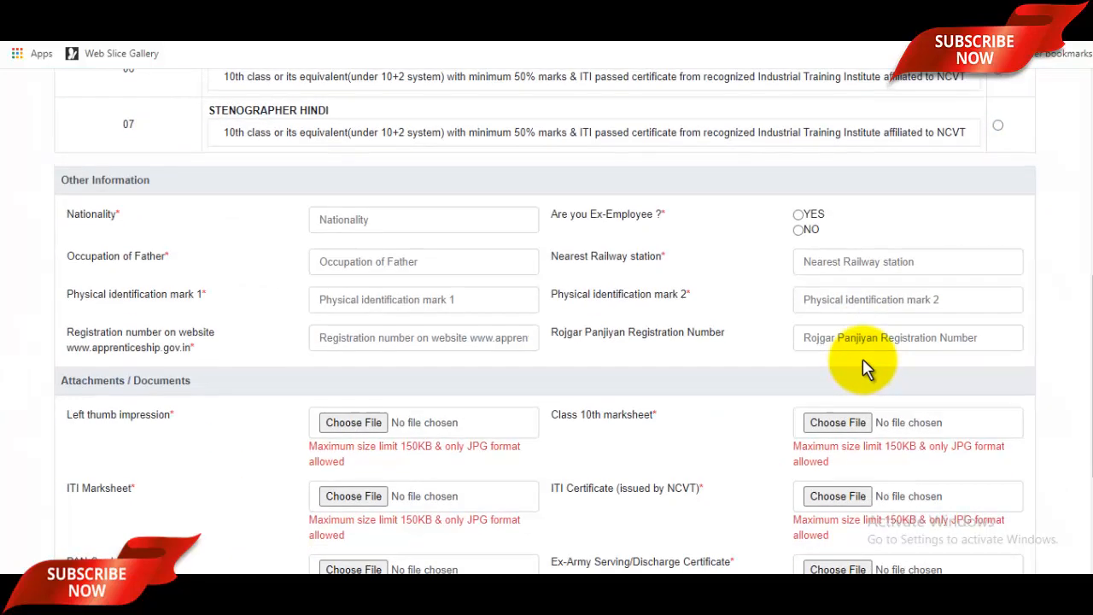
pyautogui.scroll(2, 864, 363)
pyautogui.scroll(-2, 866, 367)
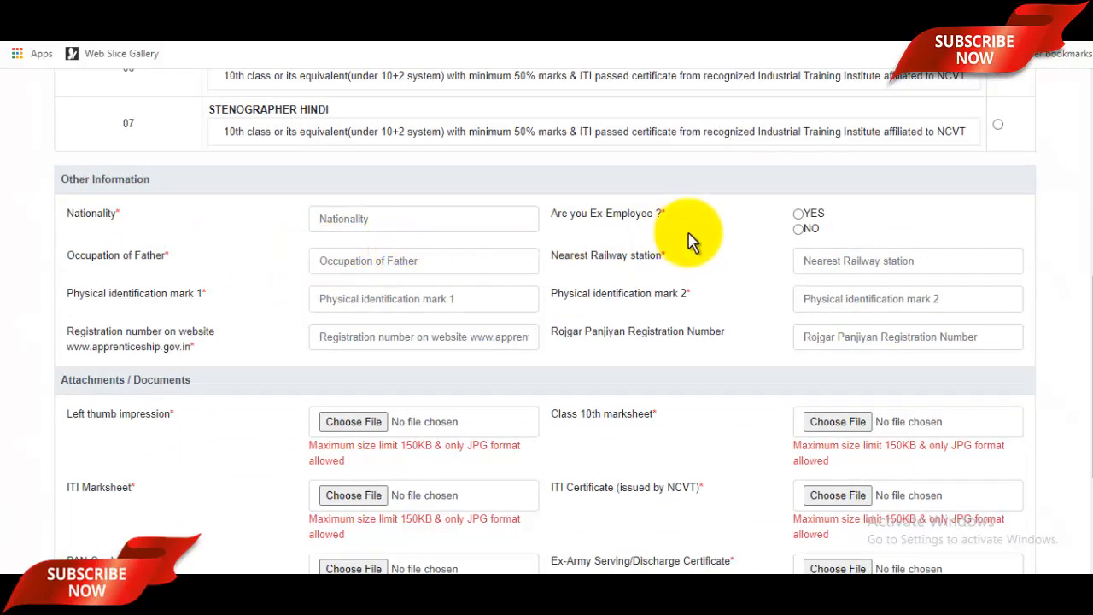
# Step: Answer NO to Ex-Employee and move through the Other Information text fields
pyautogui.click(800, 229)
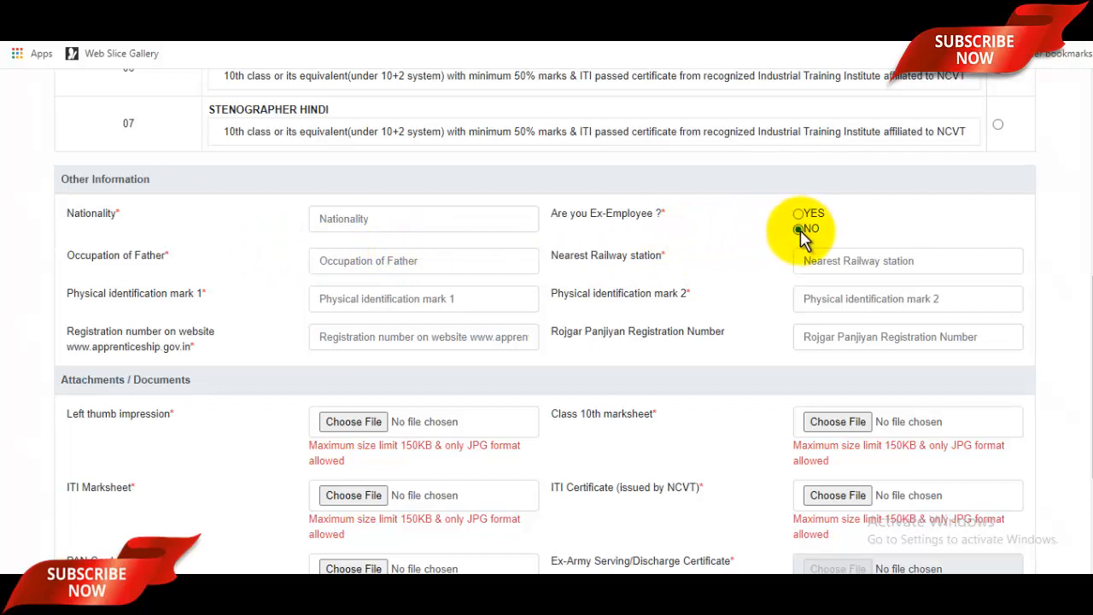
pyautogui.click(363, 299)
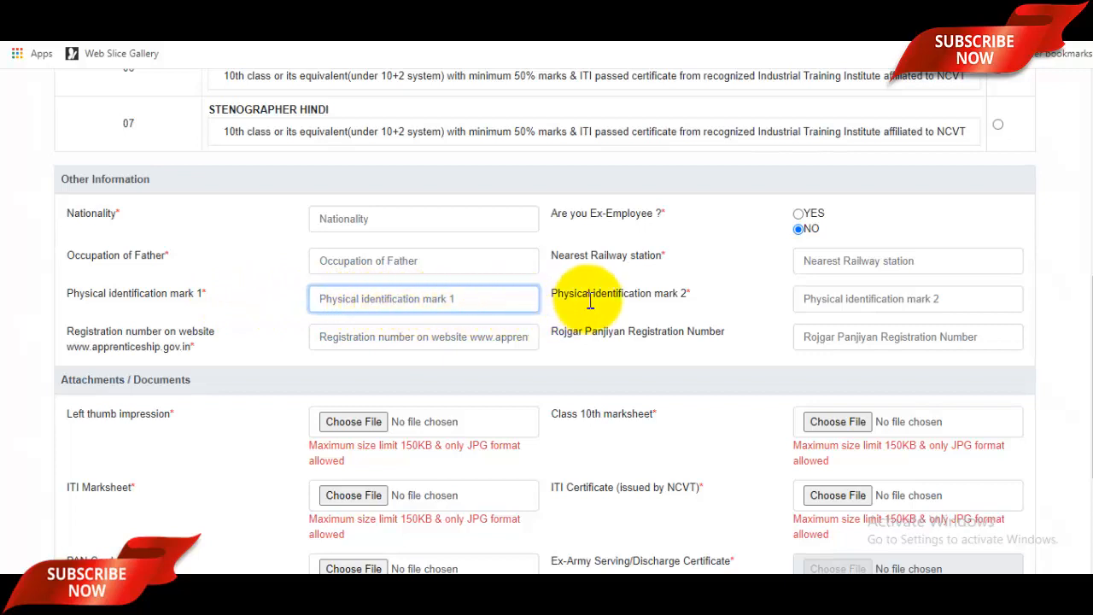
pyautogui.click(362, 258)
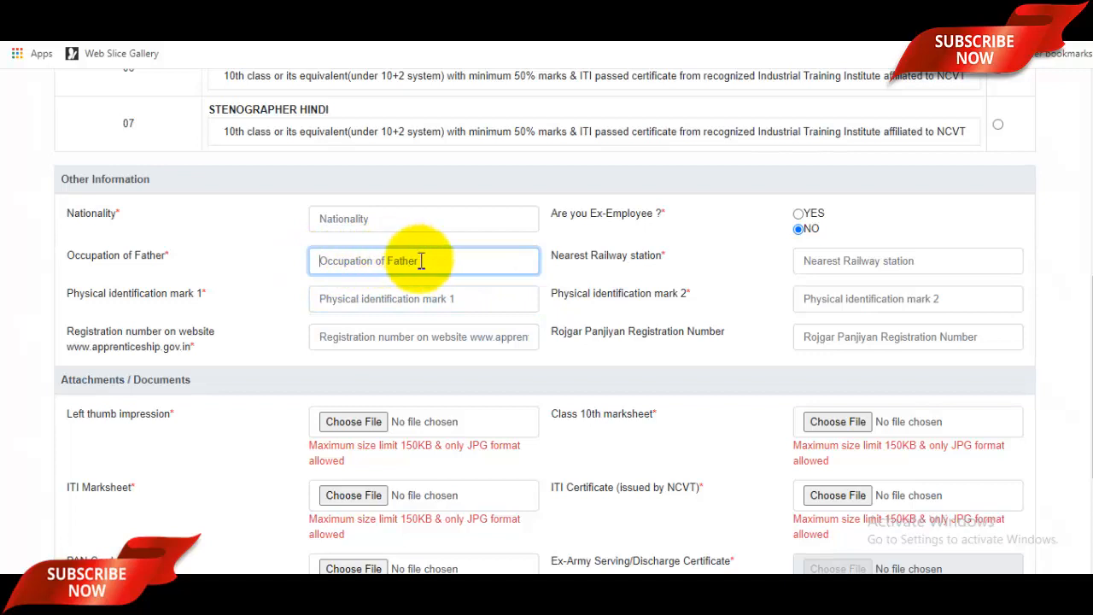
pyautogui.click(859, 261)
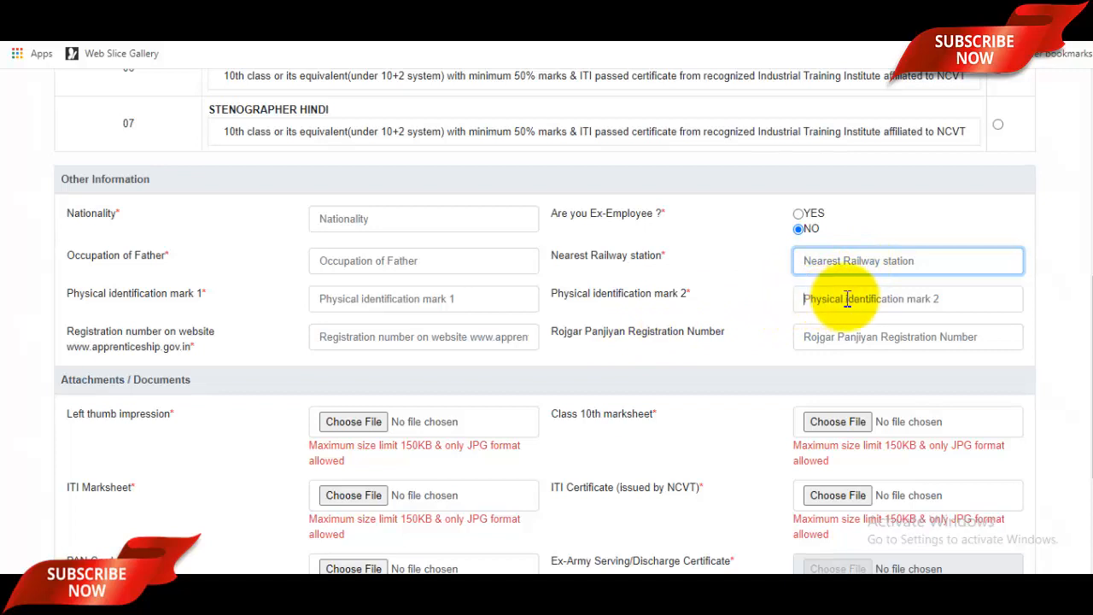
pyautogui.click(847, 299)
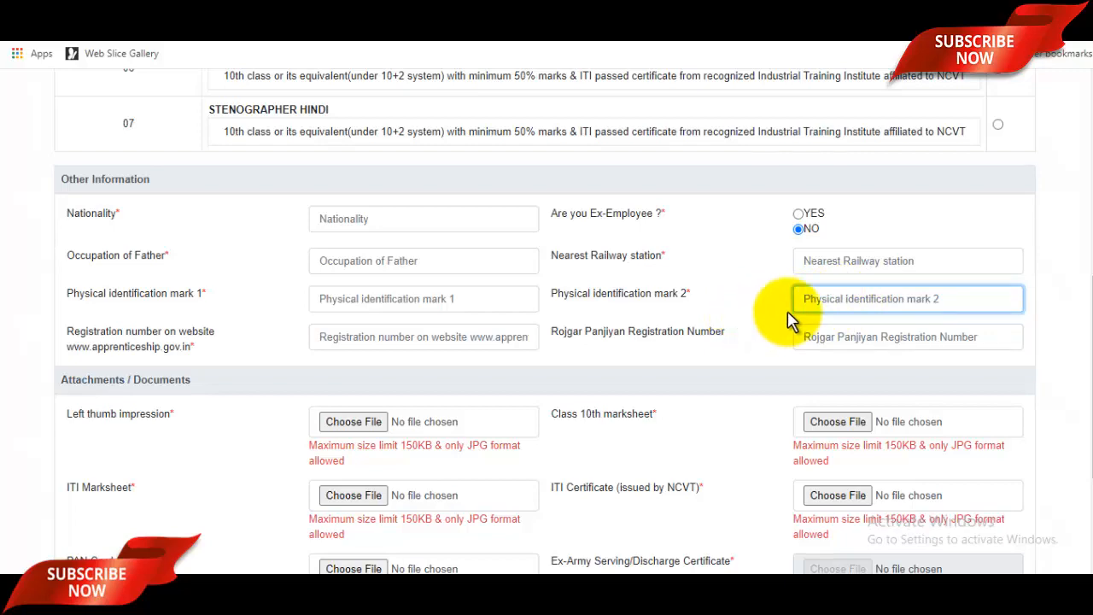
pyautogui.scroll(-2, 256, 310)
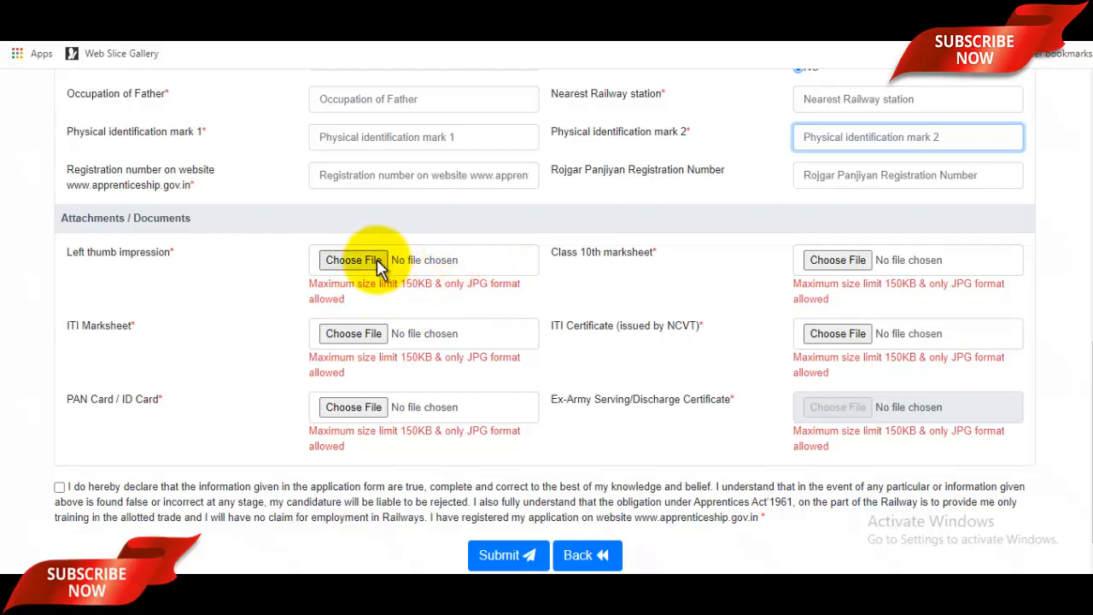
# Step: Attach Thumb.jpg from Pictures as the left thumb impression, then scroll to Submit
pyautogui.click(470, 267)
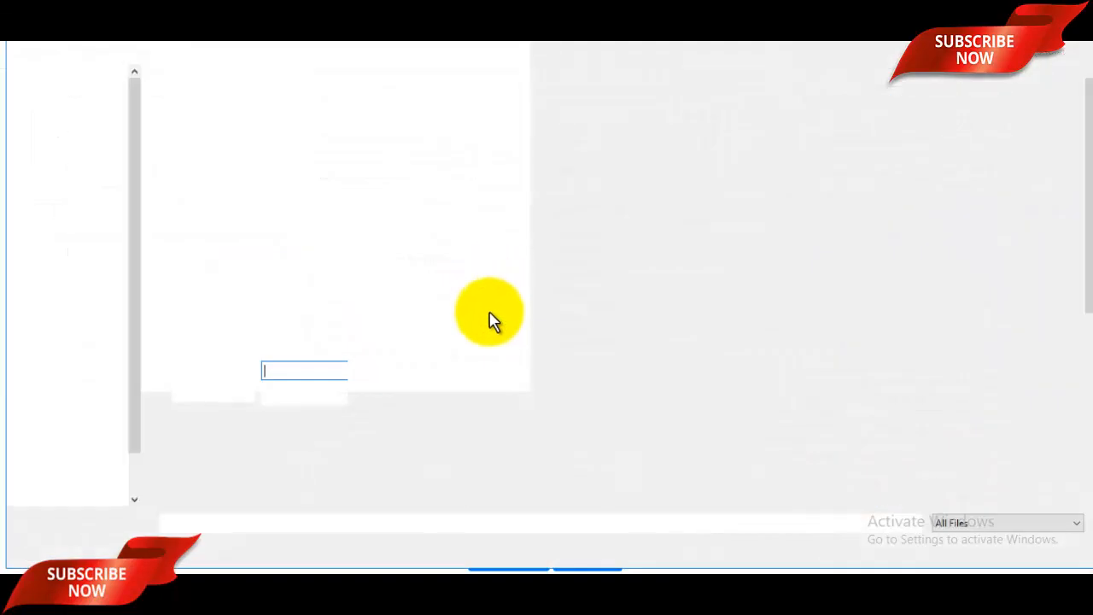
pyautogui.scroll(-4, 555, 359)
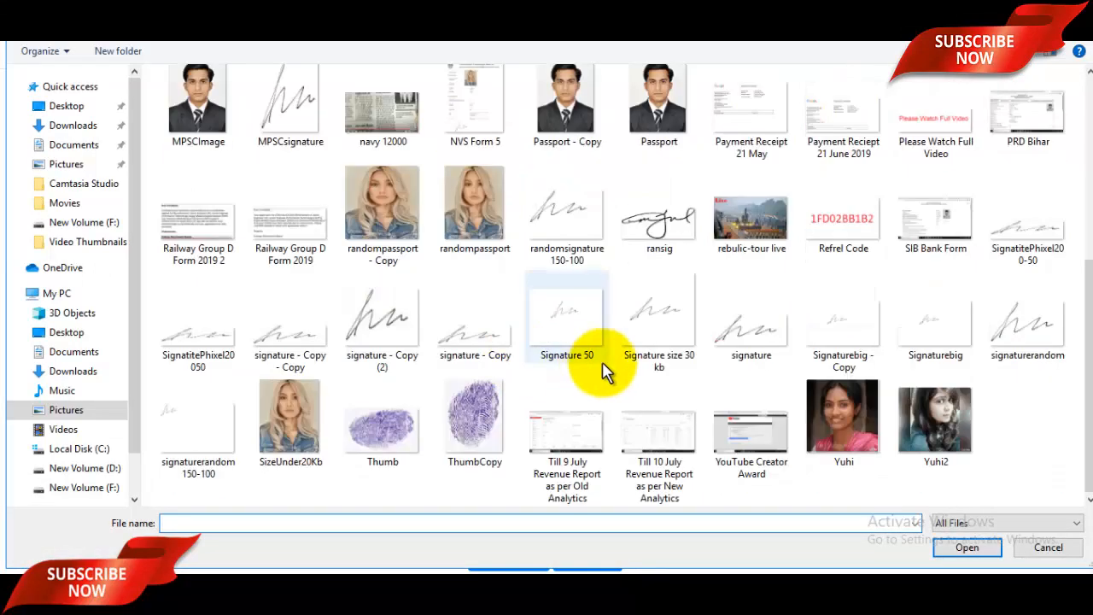
pyautogui.click(400, 448)
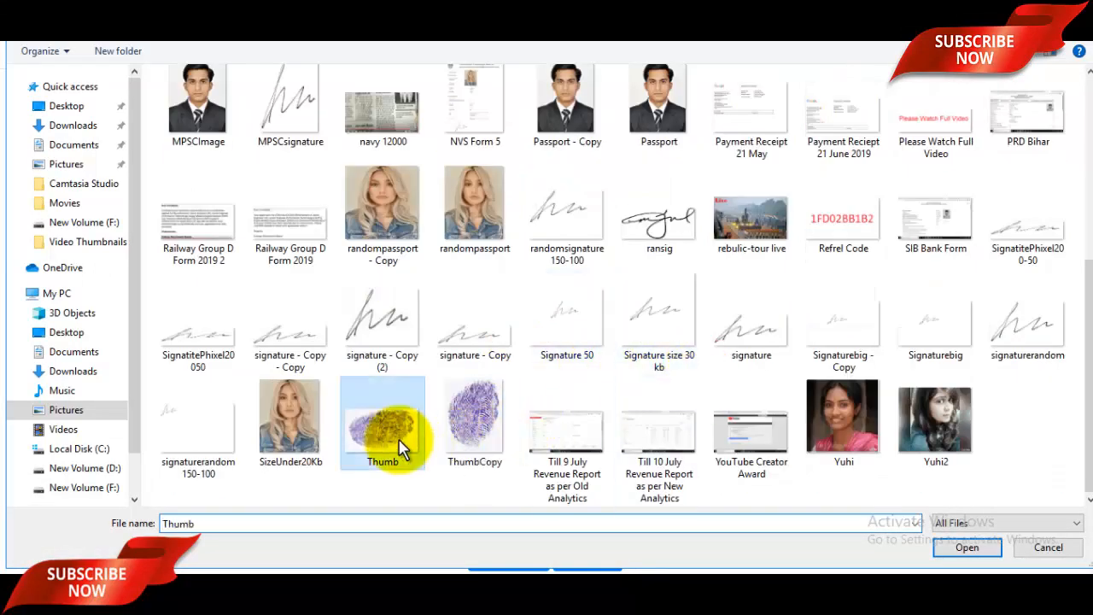
pyautogui.click(967, 548)
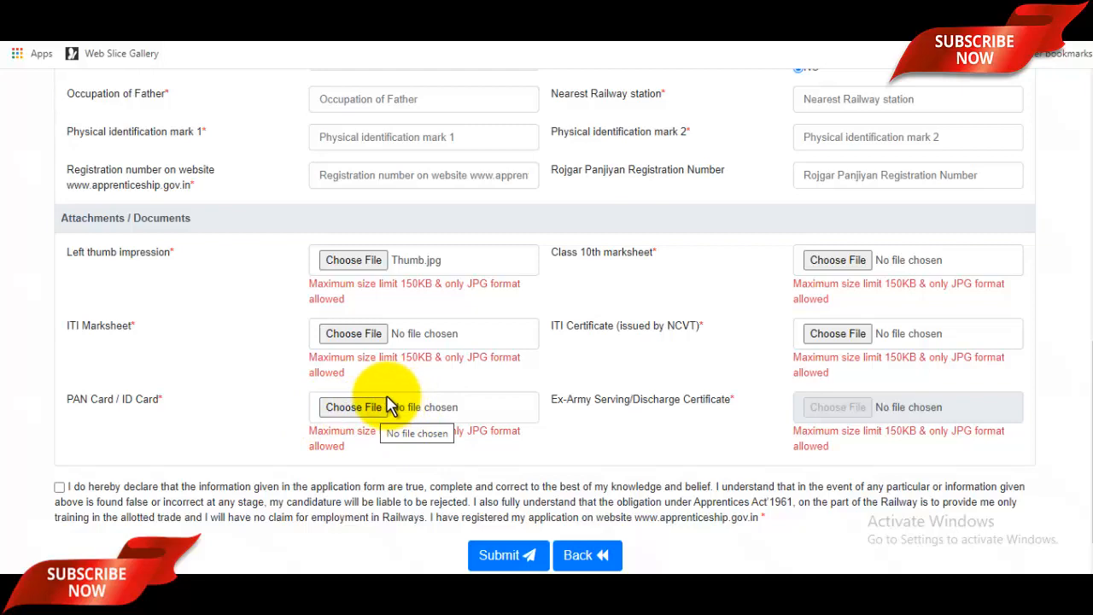
pyautogui.scroll(-1, 389, 405)
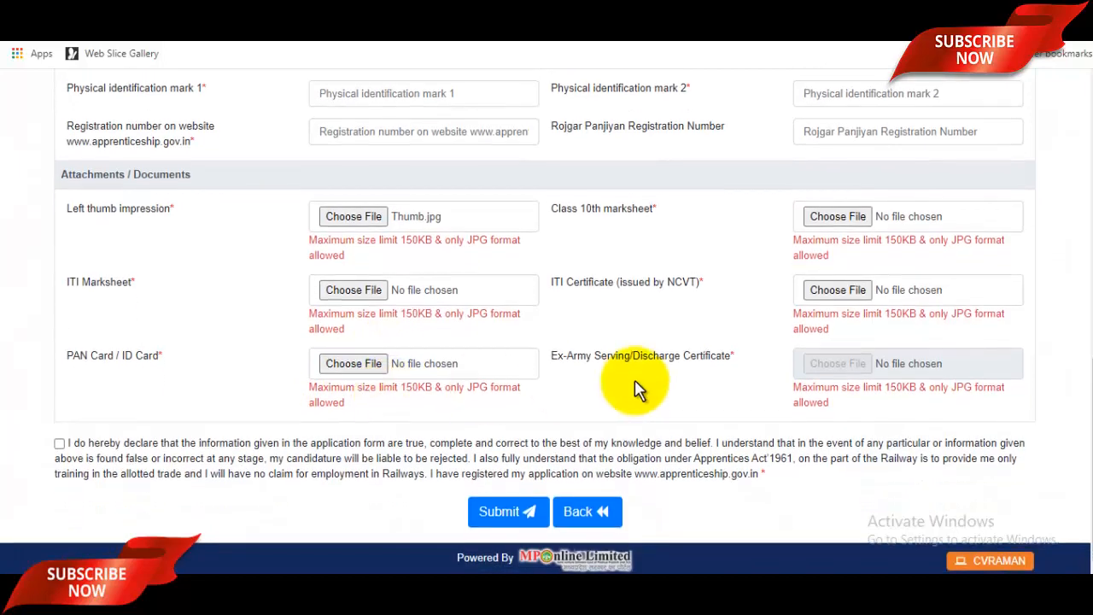
pyautogui.scroll(5, 637, 385)
pyautogui.scroll(3, 793, 367)
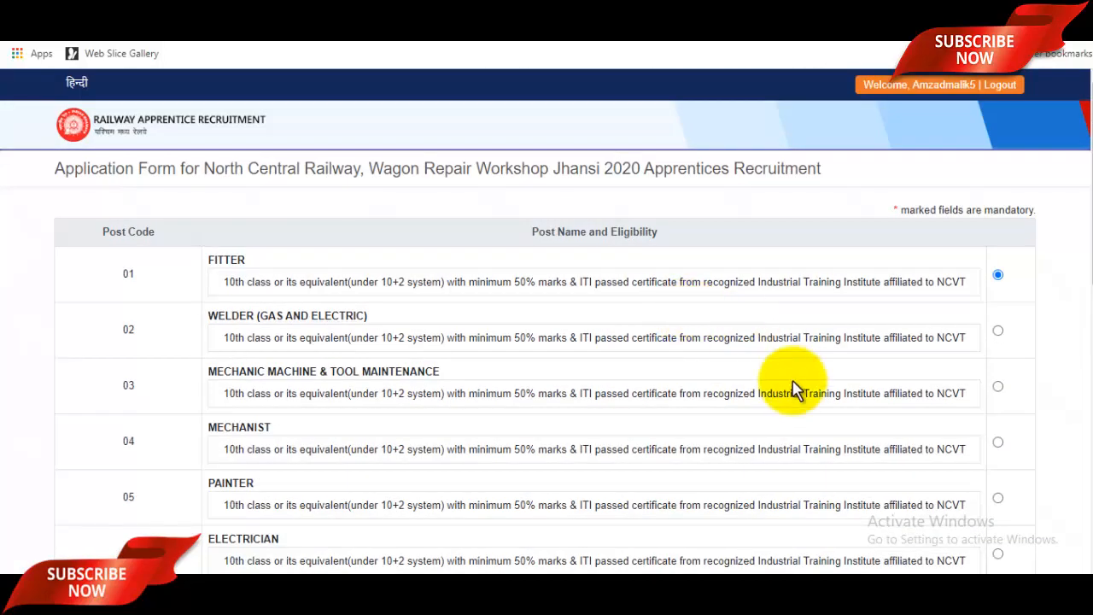
pyautogui.scroll(-15, 794, 394)
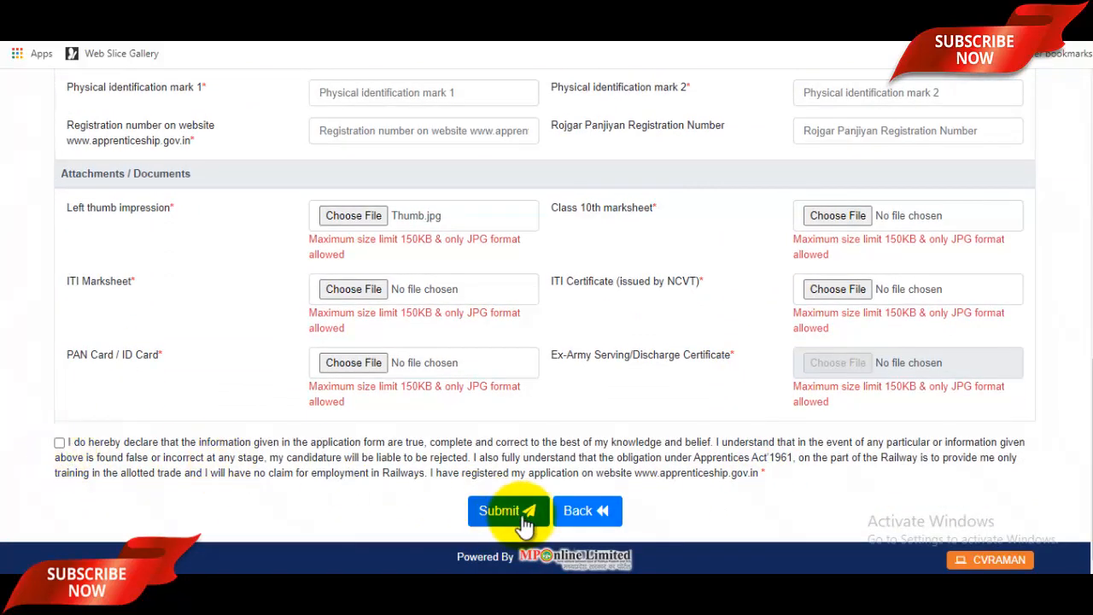
# Step: Submit the form and review the summary: Payment Not Done, 01 FITTER, ₹182.6 fee
pyautogui.click(523, 518)
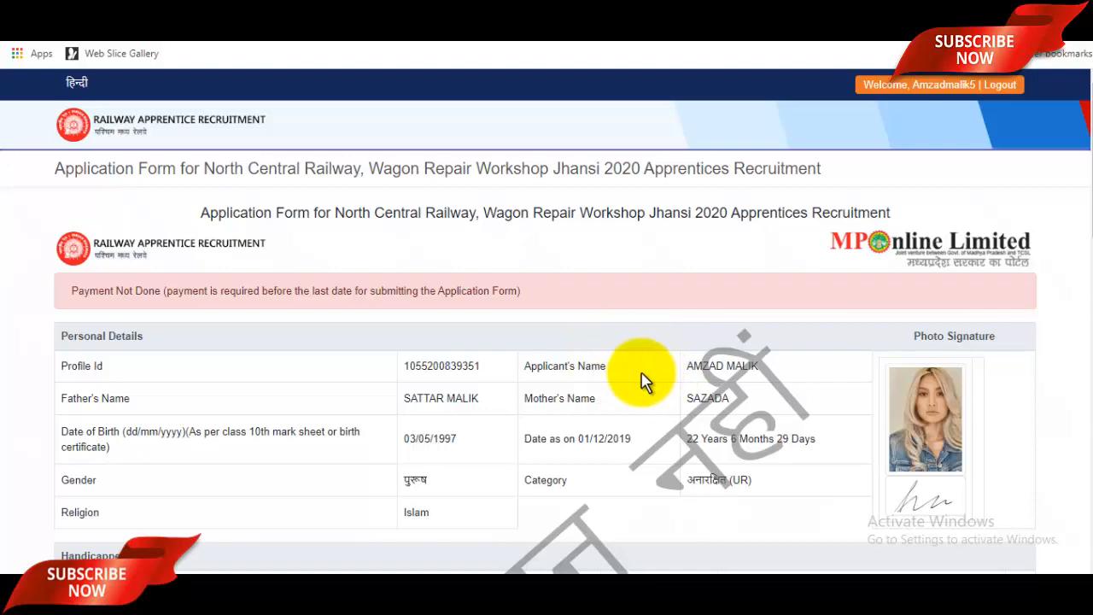
pyautogui.scroll(-3, 547, 409)
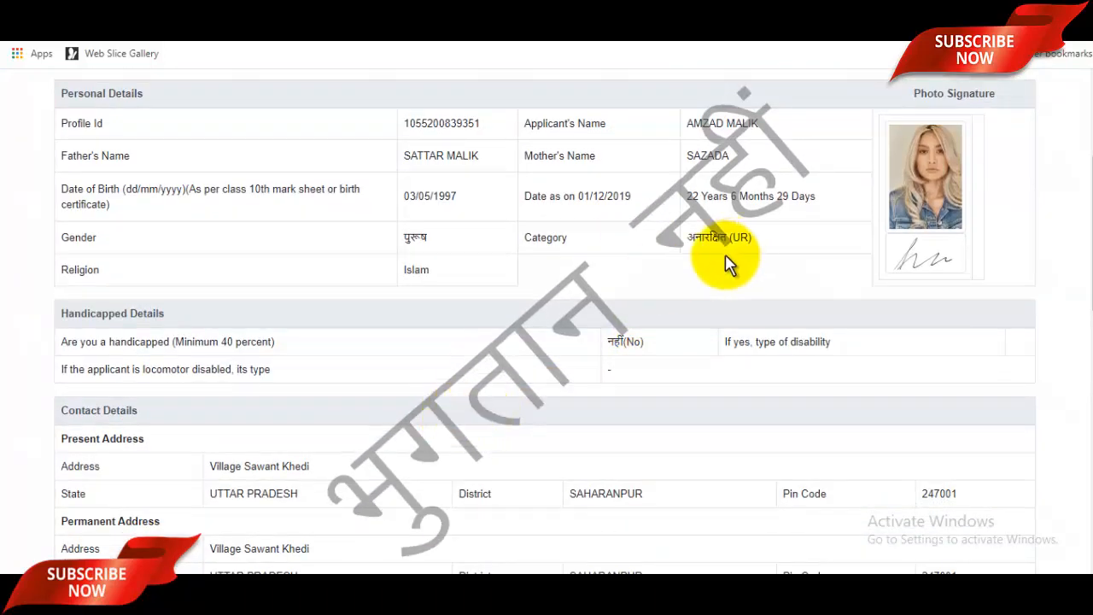
pyautogui.scroll(3, 713, 342)
pyautogui.scroll(-3, 632, 340)
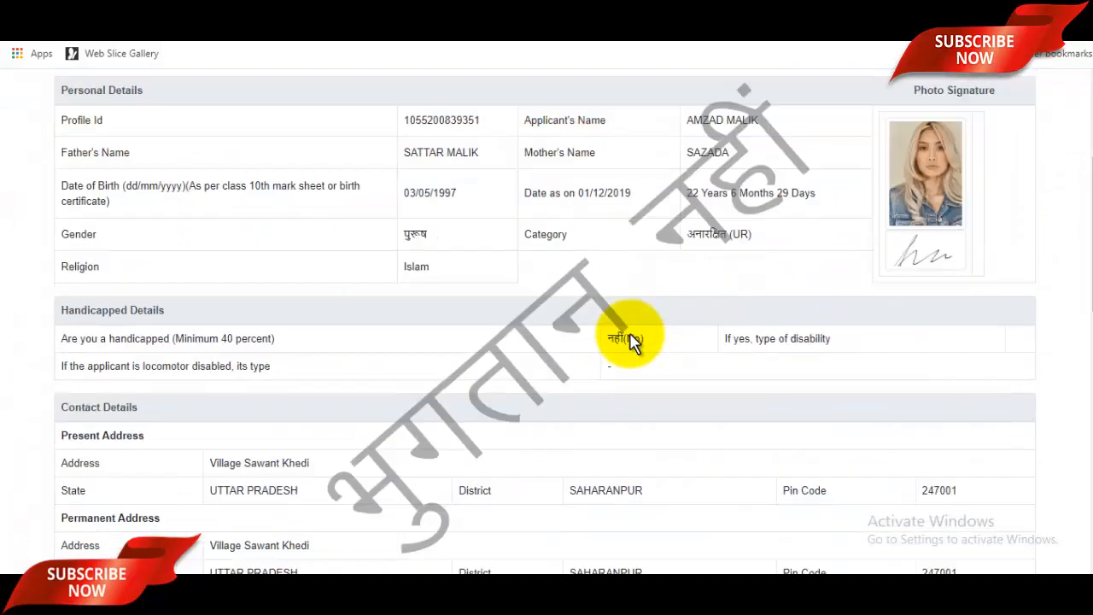
pyautogui.scroll(-10, 630, 340)
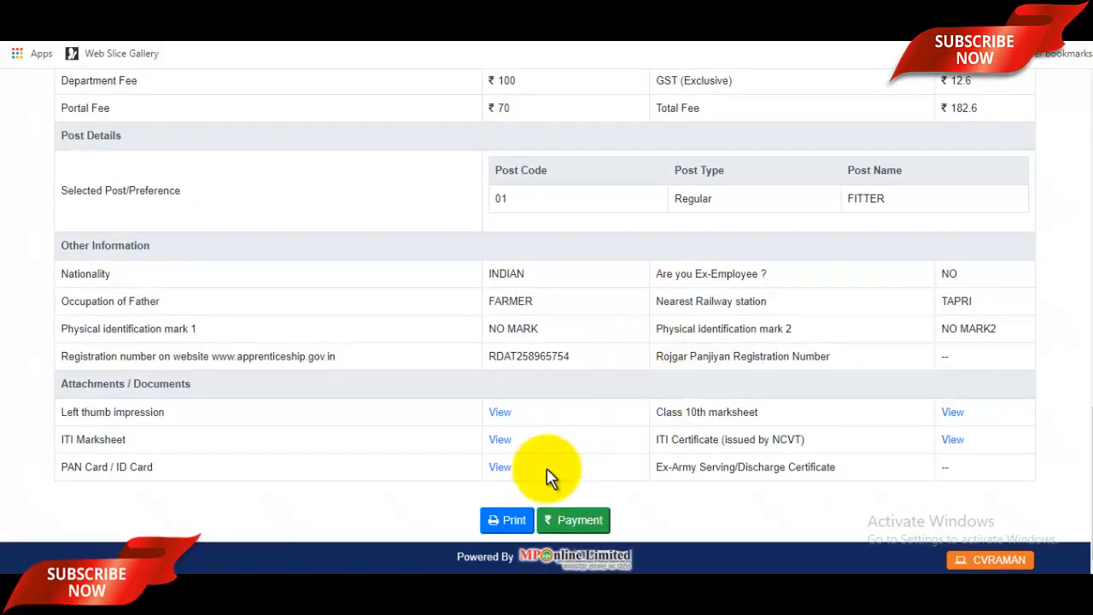
pyautogui.click(510, 528)
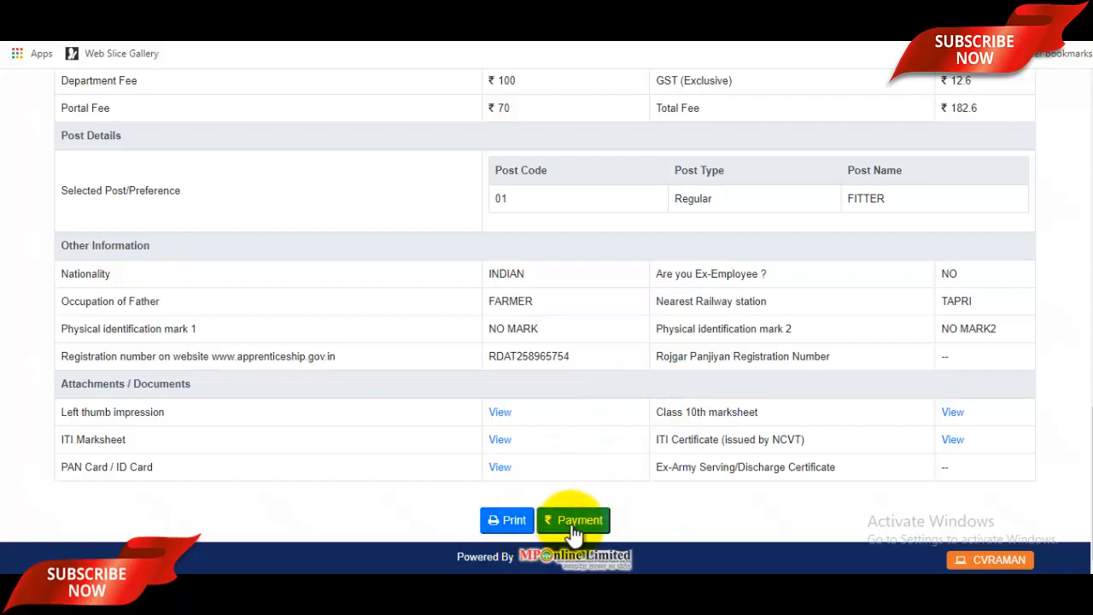
pyautogui.click(574, 525)
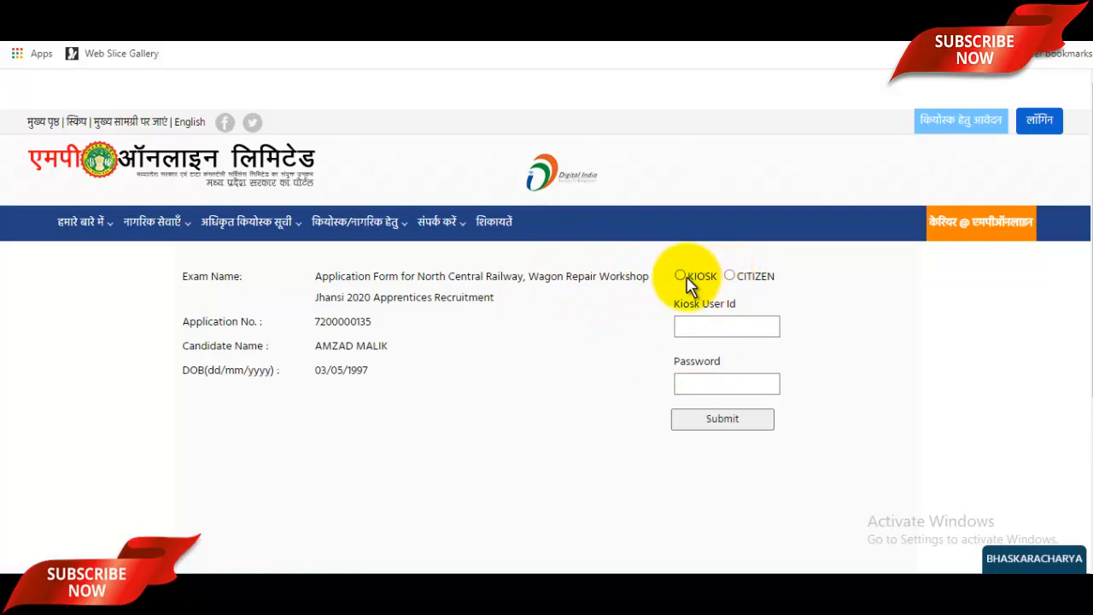
pyautogui.click(729, 276)
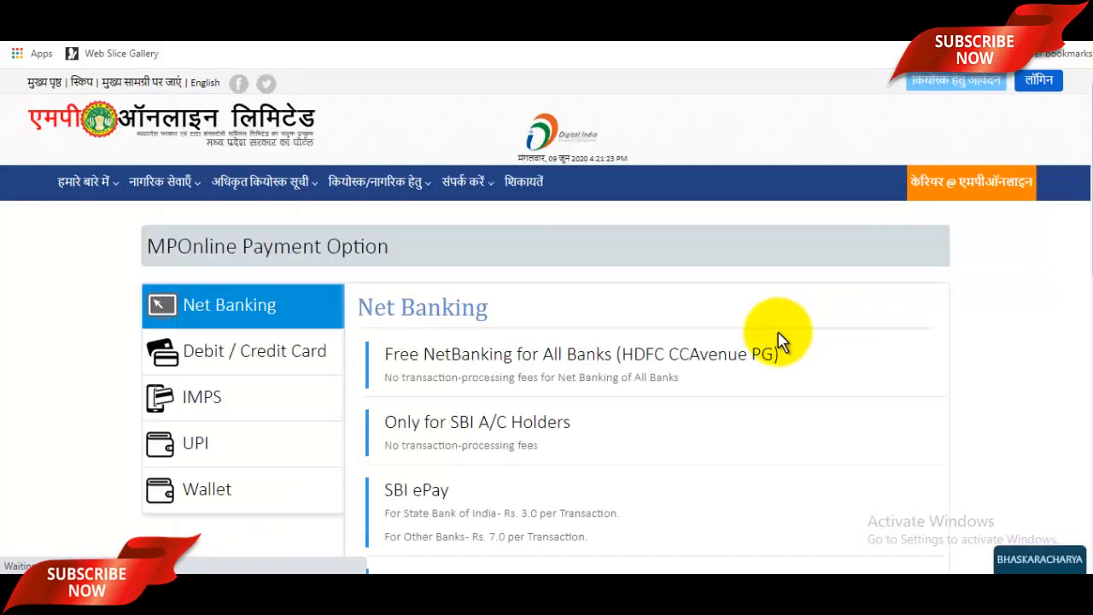
pyautogui.scroll(-2, 723, 367)
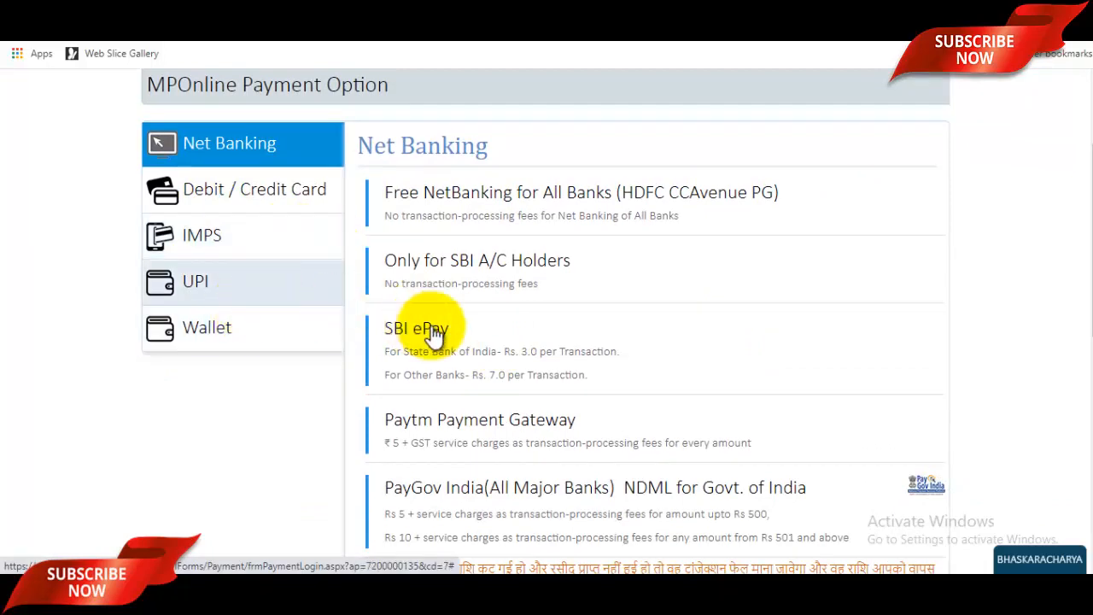
pyautogui.scroll(1, 436, 340)
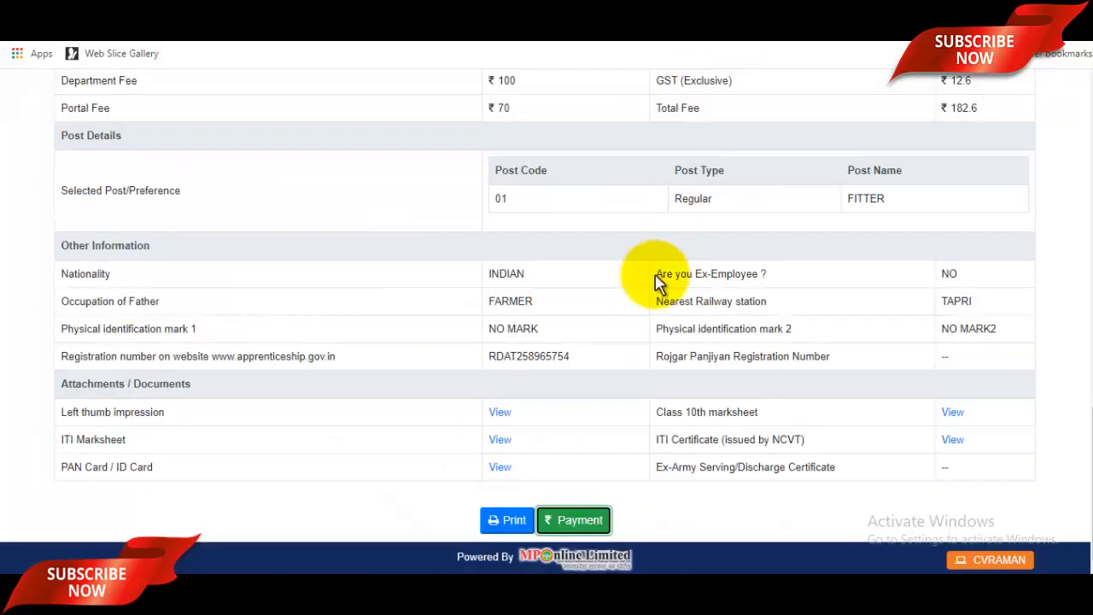
pyautogui.scroll(5, 655, 313)
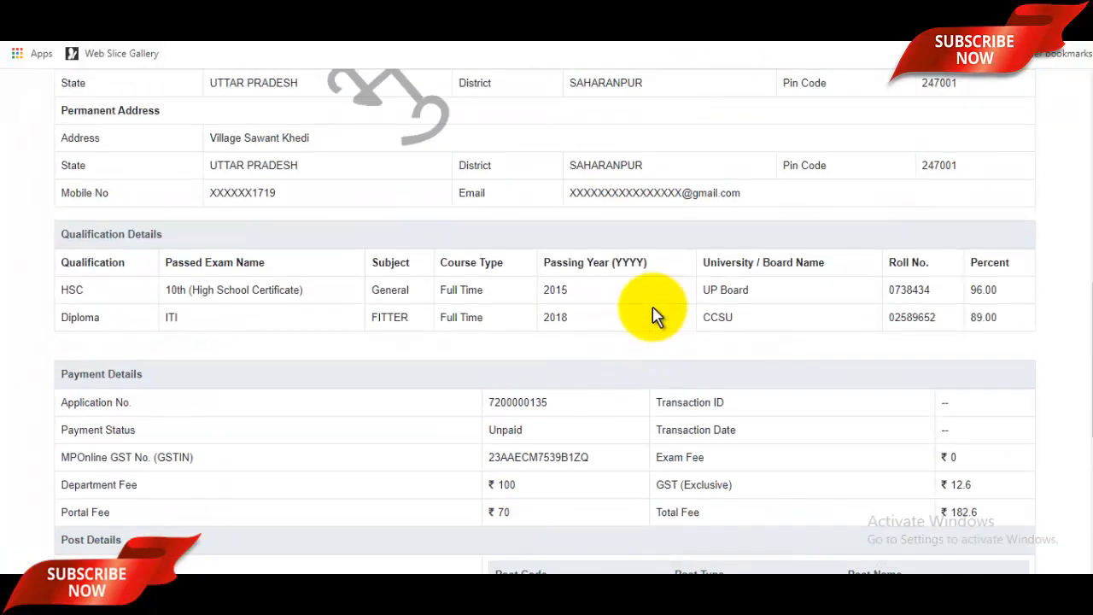
# Step: Review the unpaid application summary, then highlight the GyanDev Host channel name on YouTube
pyautogui.scroll(5, 665, 325)
pyautogui.scroll(3, 670, 324)
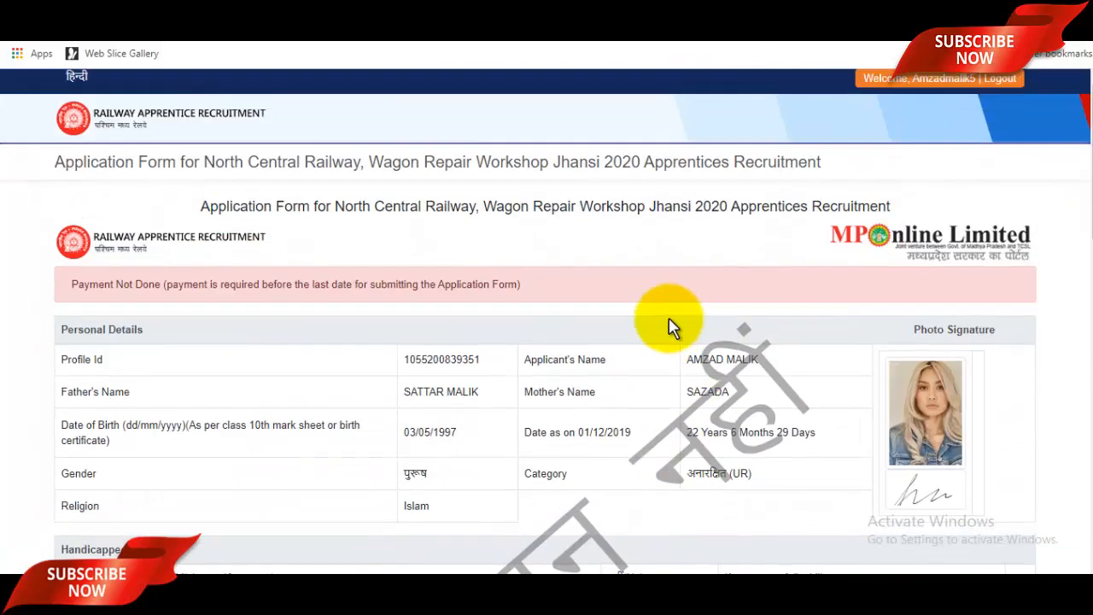
pyautogui.scroll(-2, 678, 346)
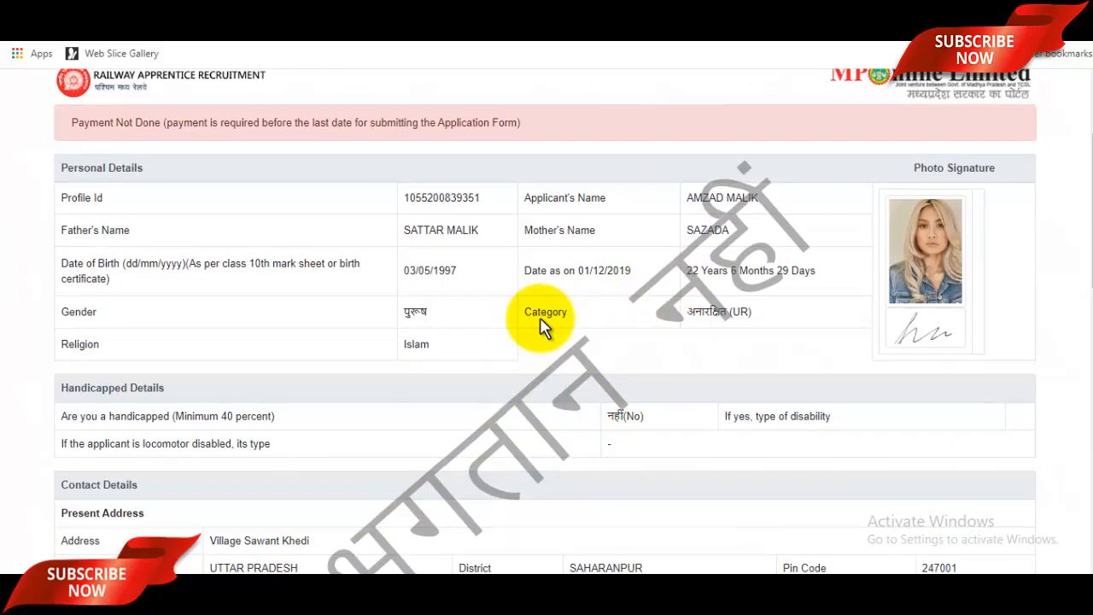
pyautogui.scroll(2, 706, 349)
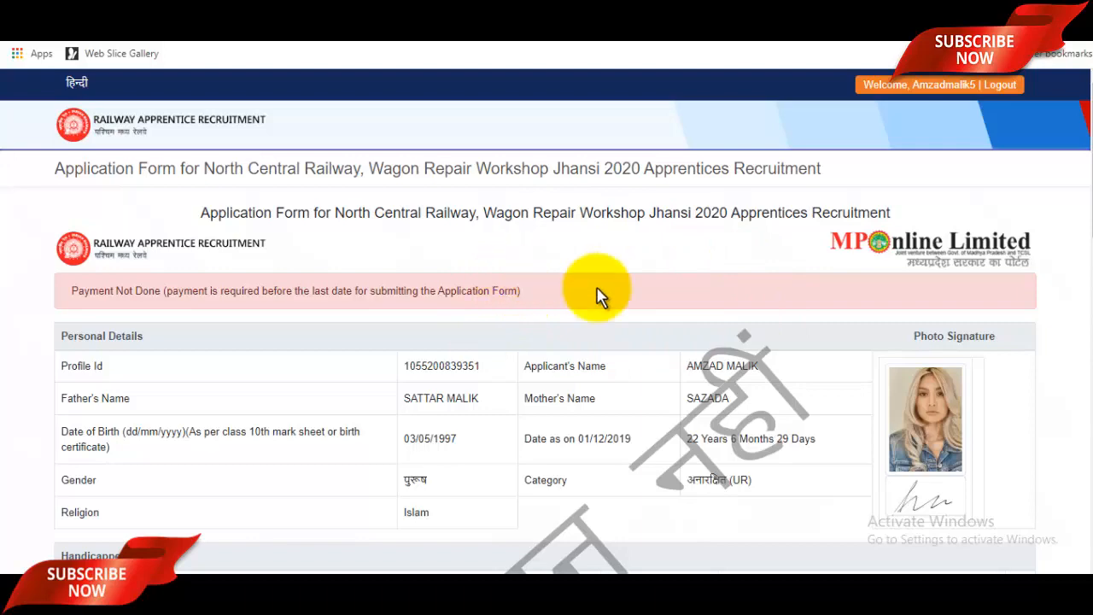
pyautogui.scroll(-10, 684, 342)
pyautogui.scroll(-4, 683, 340)
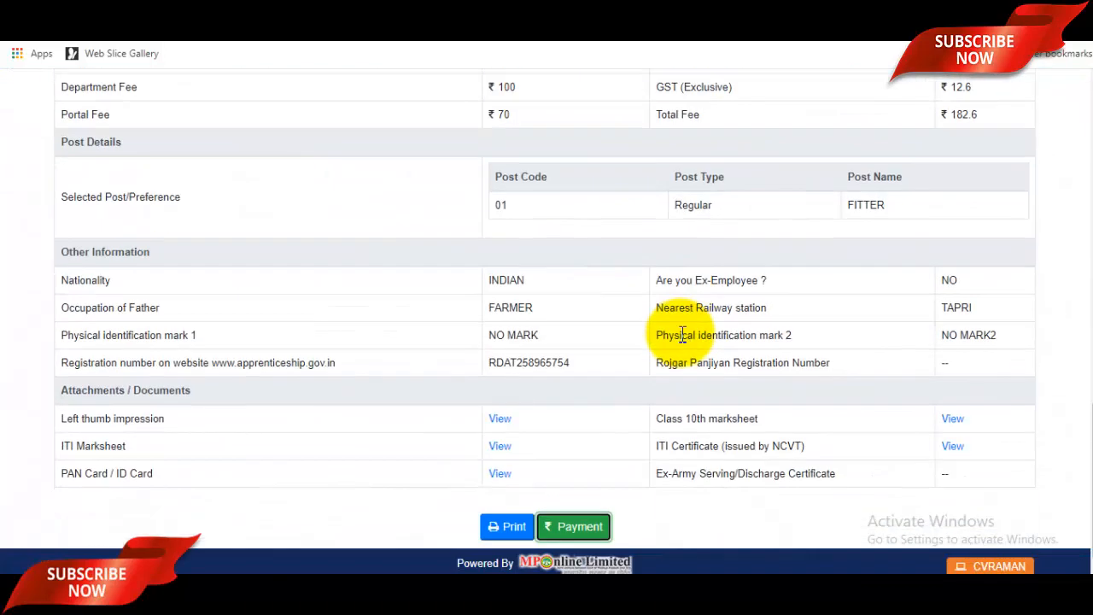
pyautogui.scroll(5, 684, 337)
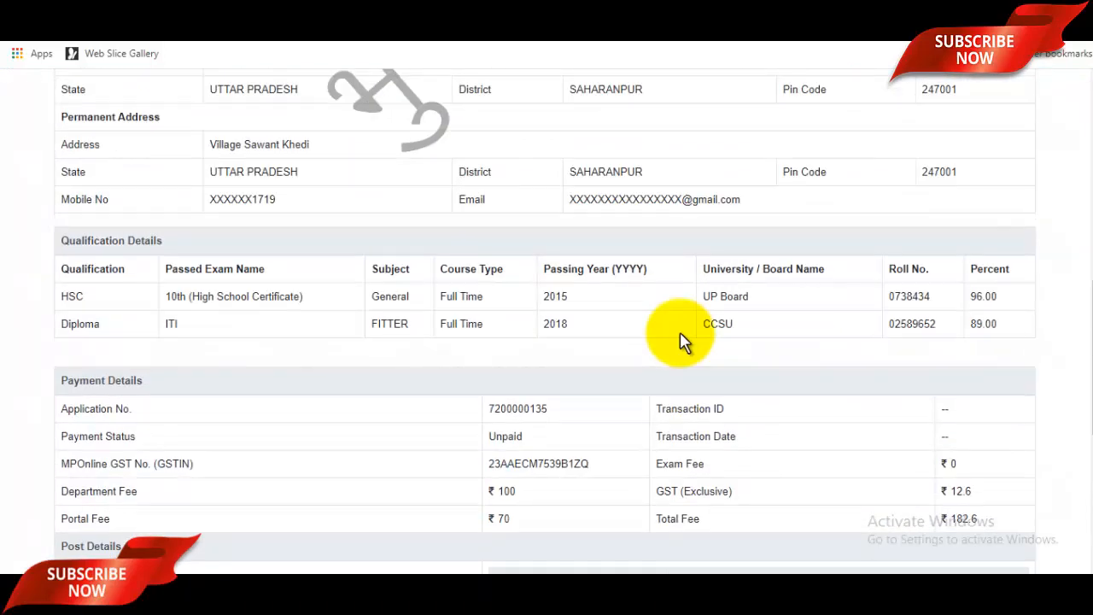
pyautogui.scroll(10, 683, 341)
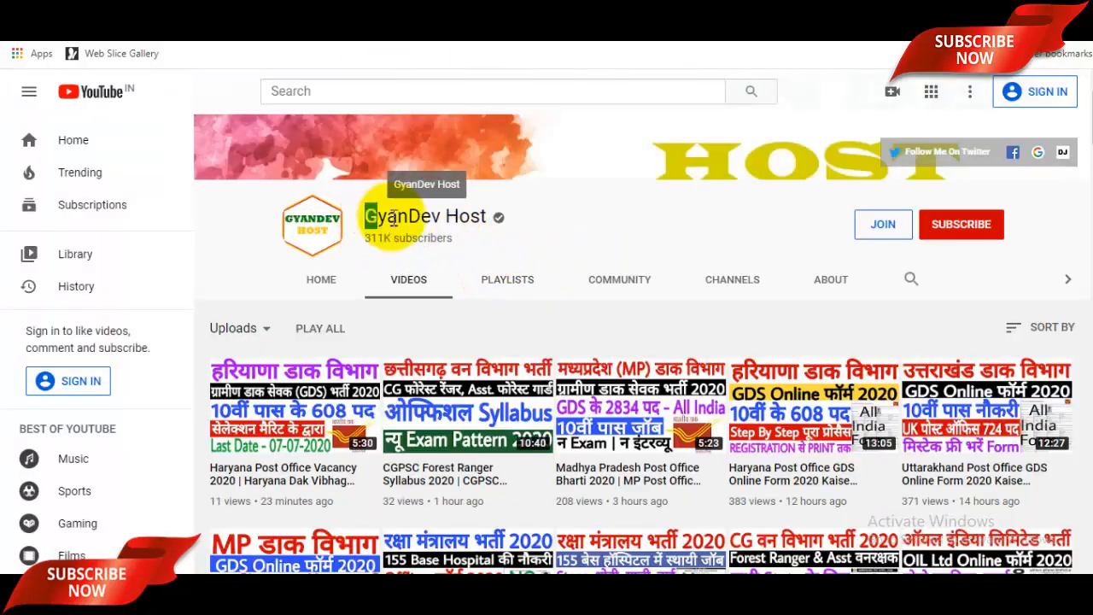
pyautogui.moveTo(366, 216); pyautogui.dragTo(484, 214)
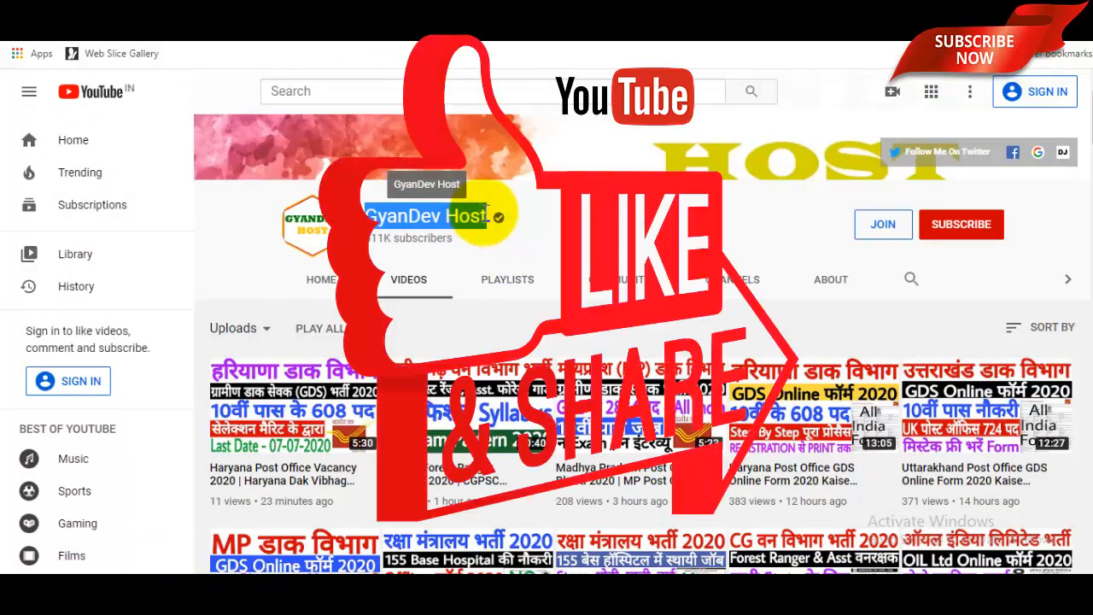